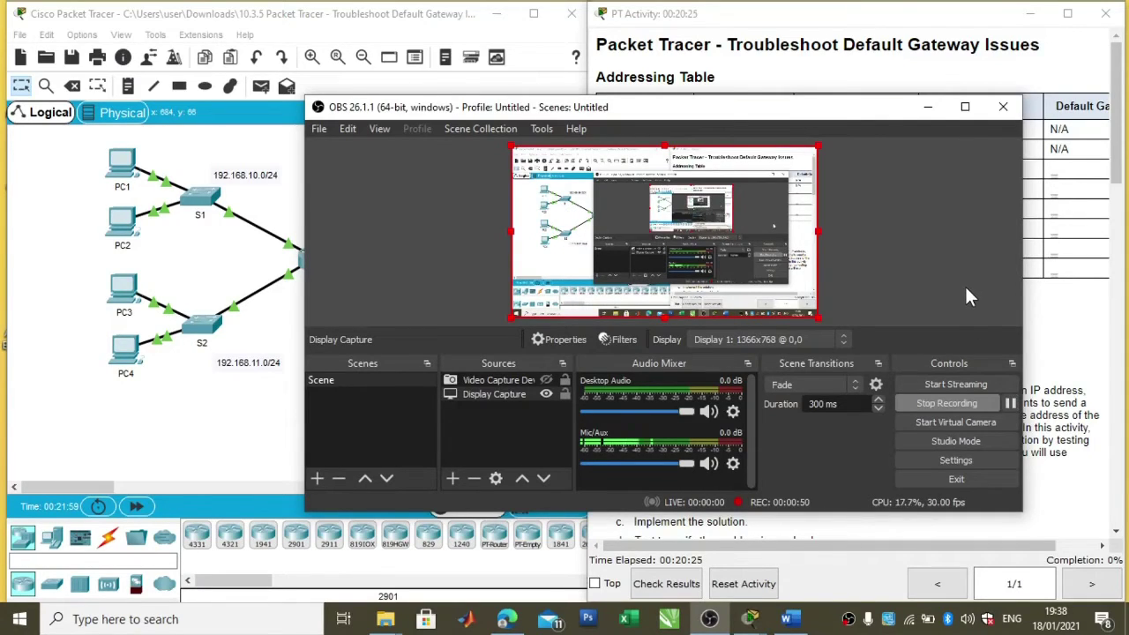
Examine the activity's addressing table, objectives, background and the Part 1 testing and verification table
left_click(924, 110)
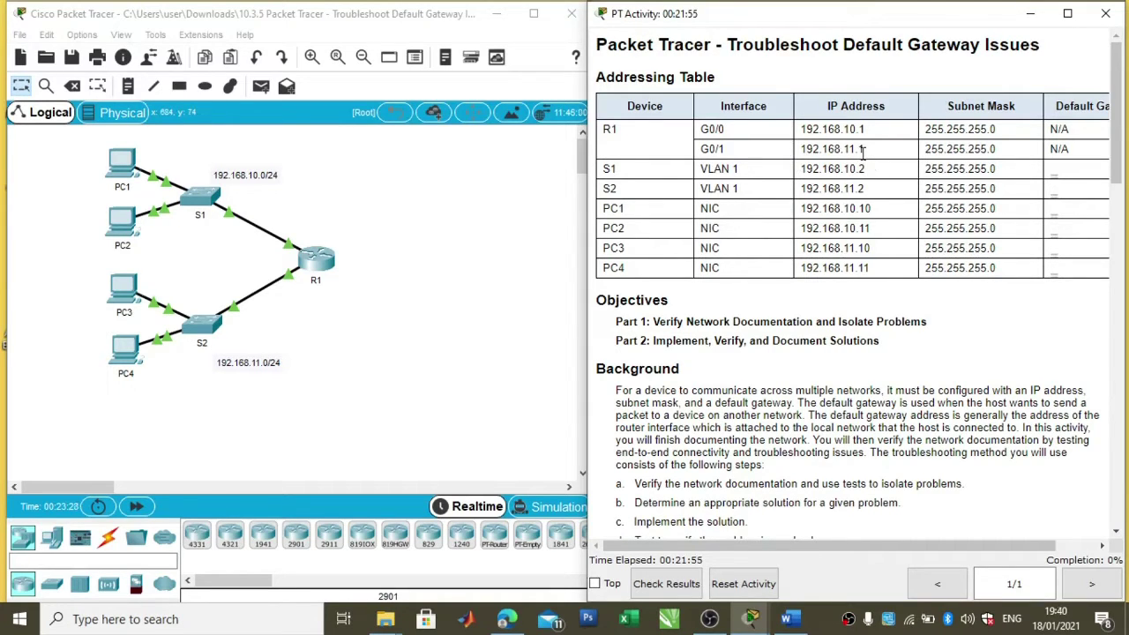
scroll(656, 251, "down", 3)
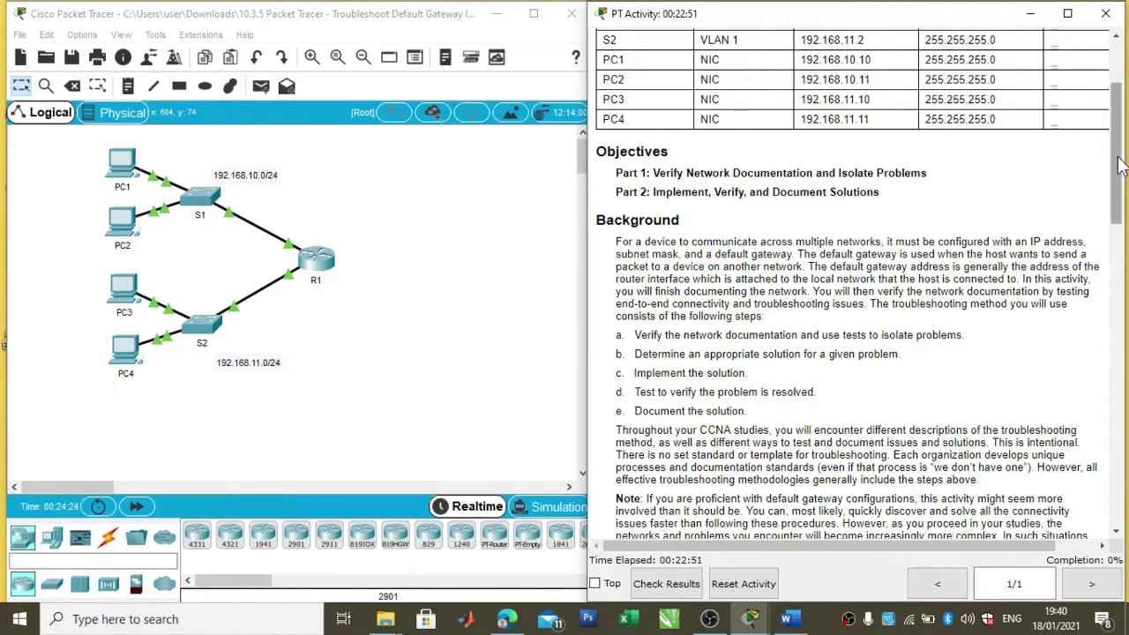
left_click_drag(1120, 164, 1118, 212)
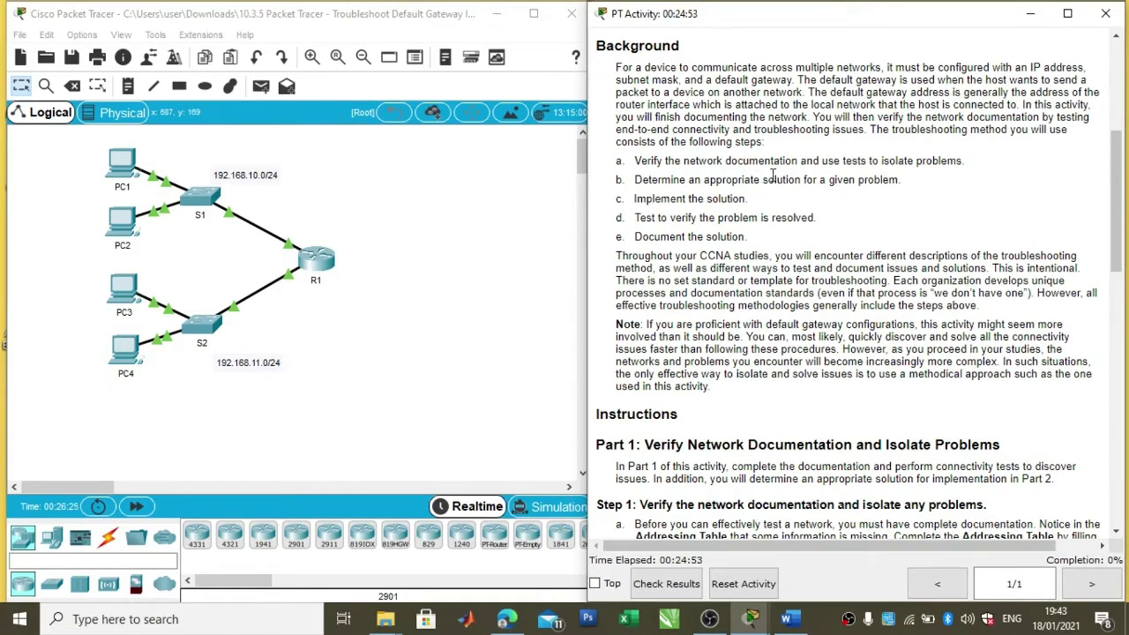
scroll(741, 187, "down", 5)
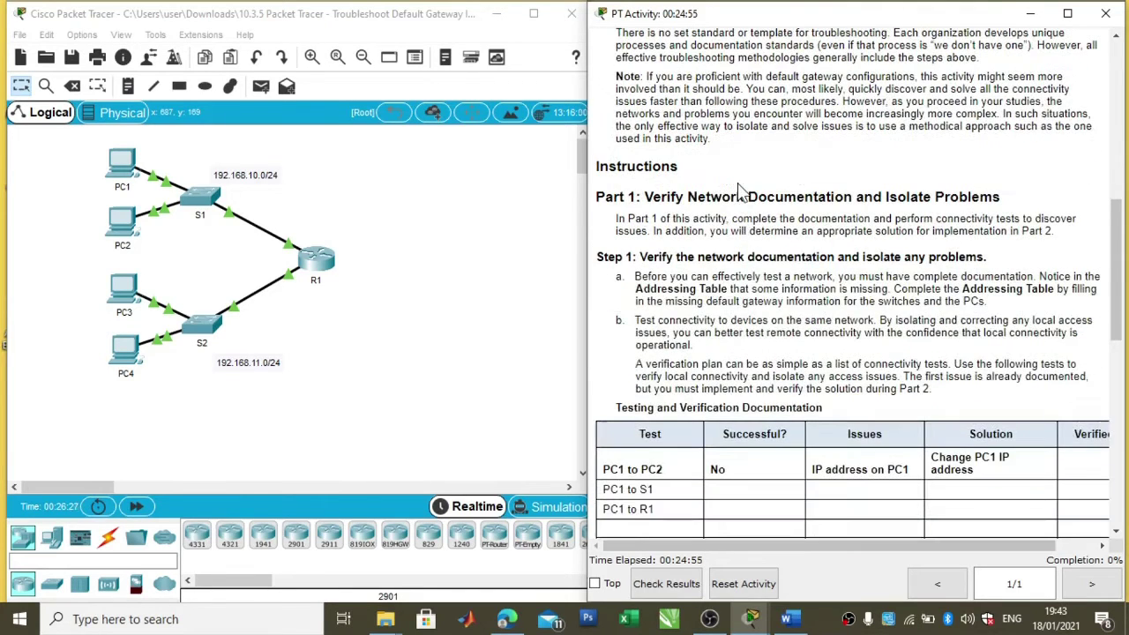
scroll(735, 233, "down", 1)
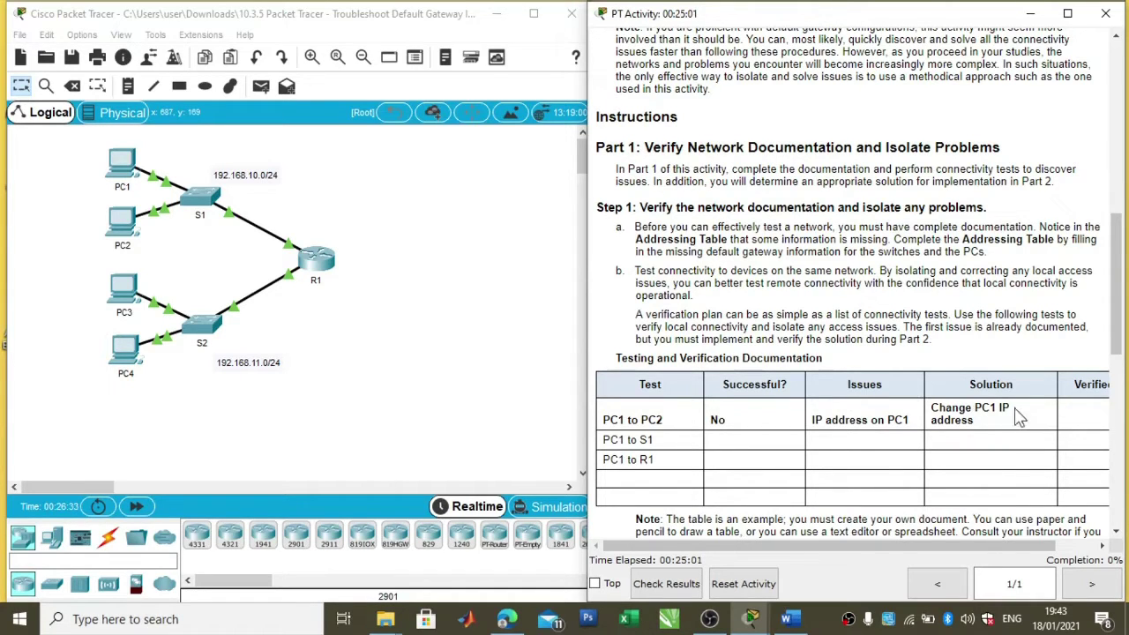
scroll(970, 397, "down", 1)
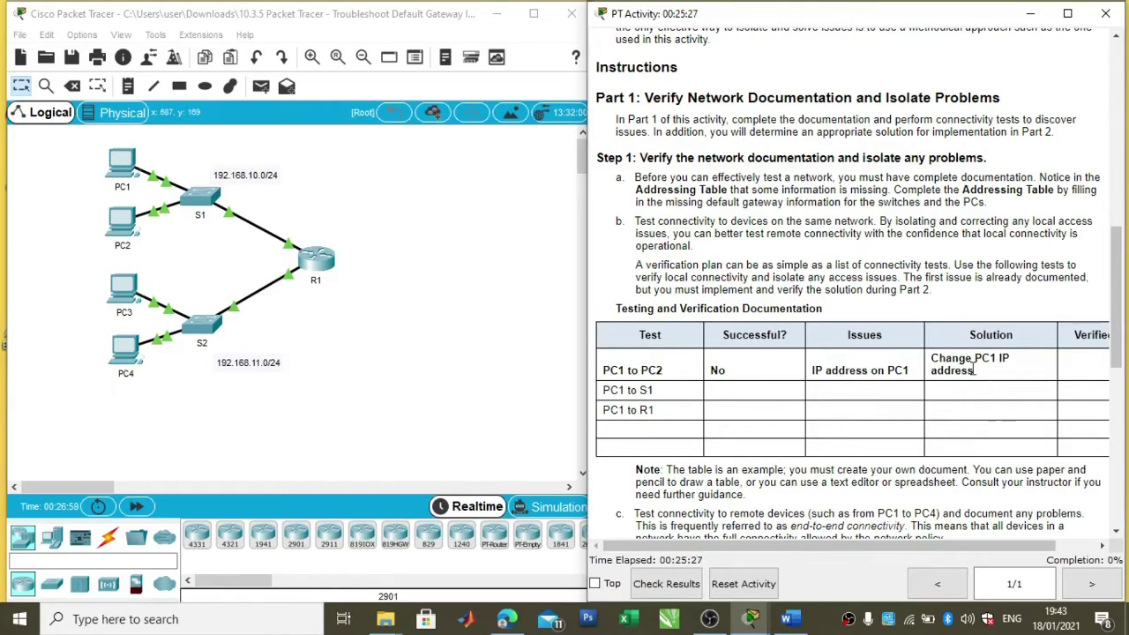
scroll(923, 350, "up", 3)
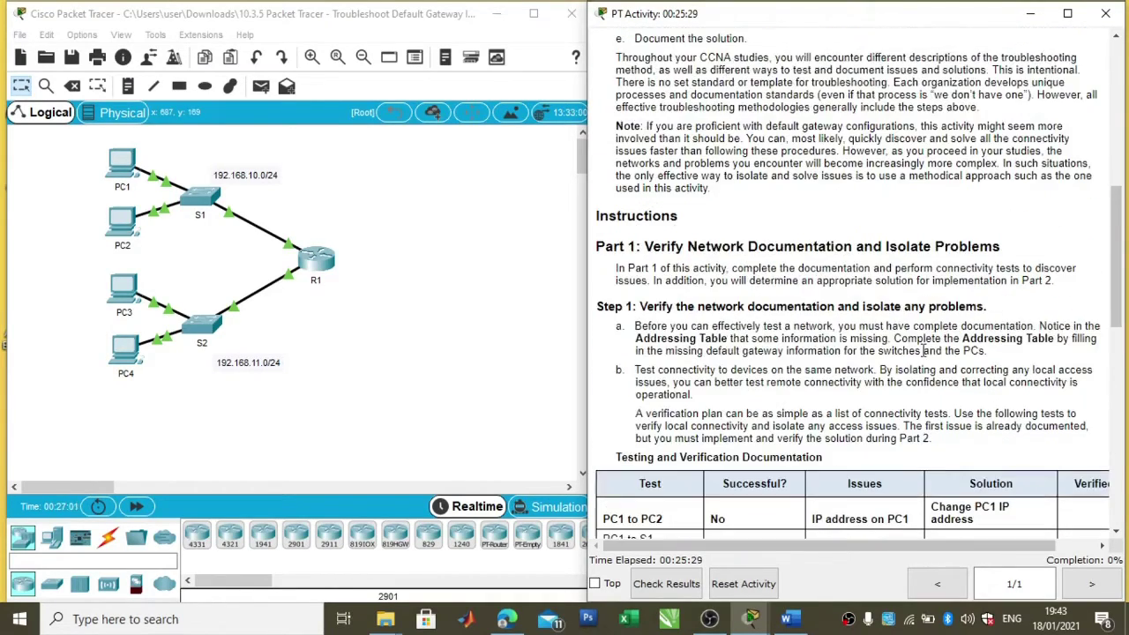
scroll(923, 350, "up", 6)
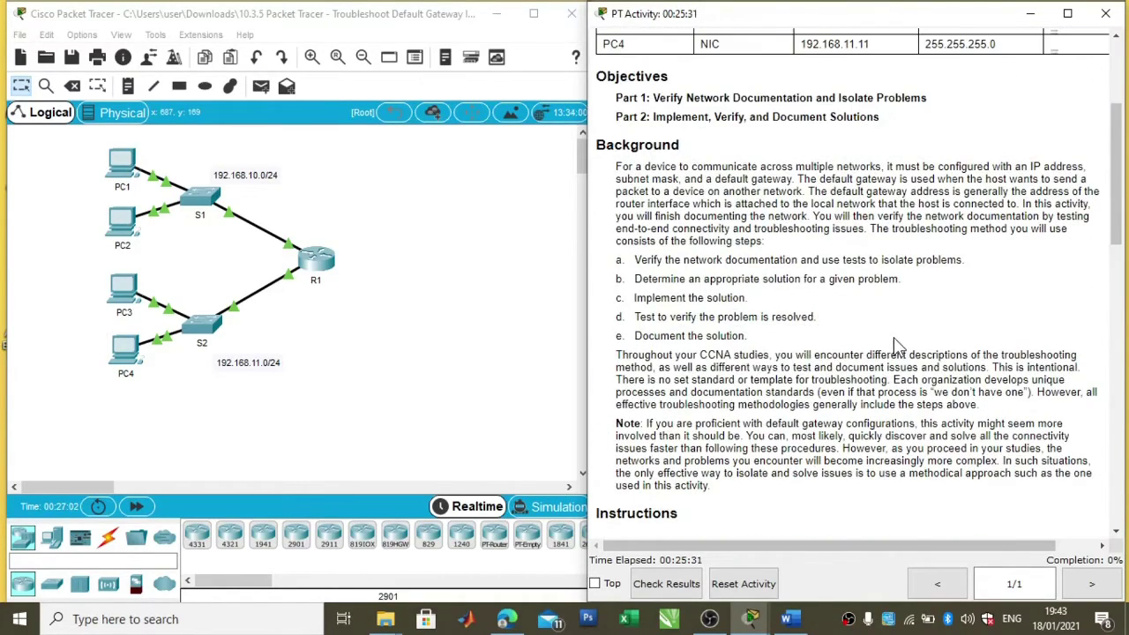
scroll(893, 344, "up", 1)
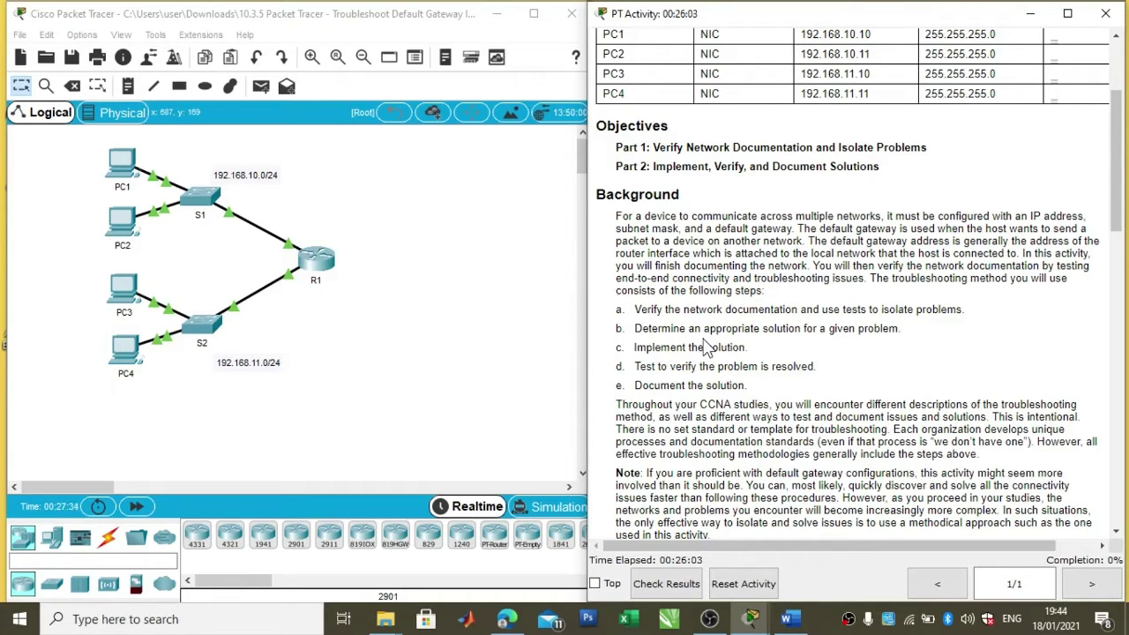
Read the troubleshooting method, its note and the Part 1, Step 1 instructions on verifying documentation and local connectivity
scroll(623, 377, "down", 2)
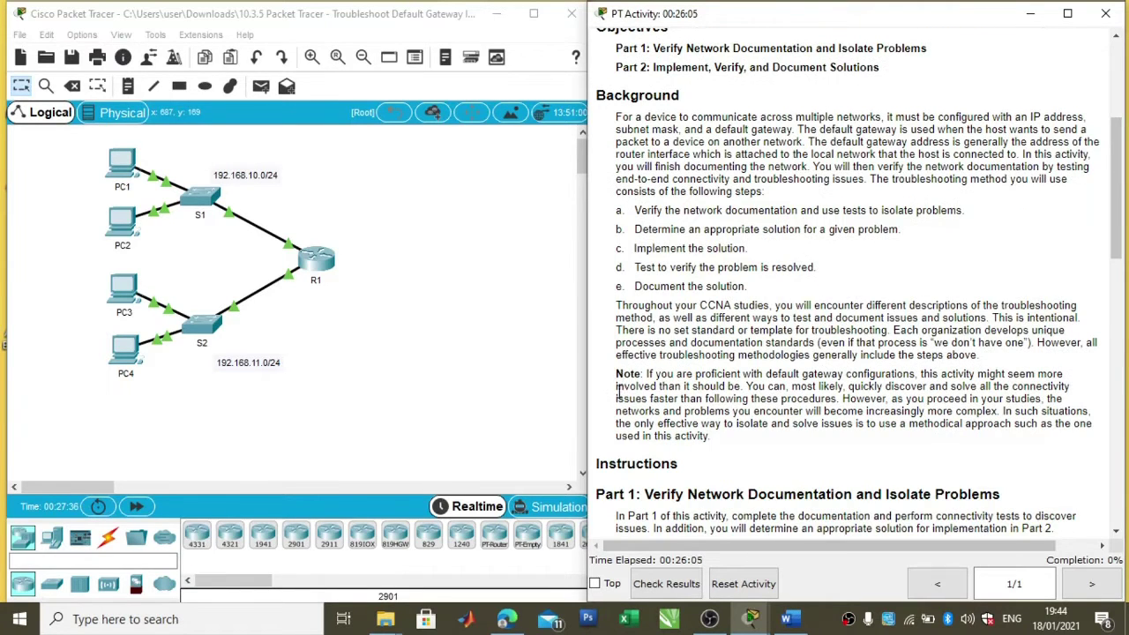
scroll(623, 377, "down", 1)
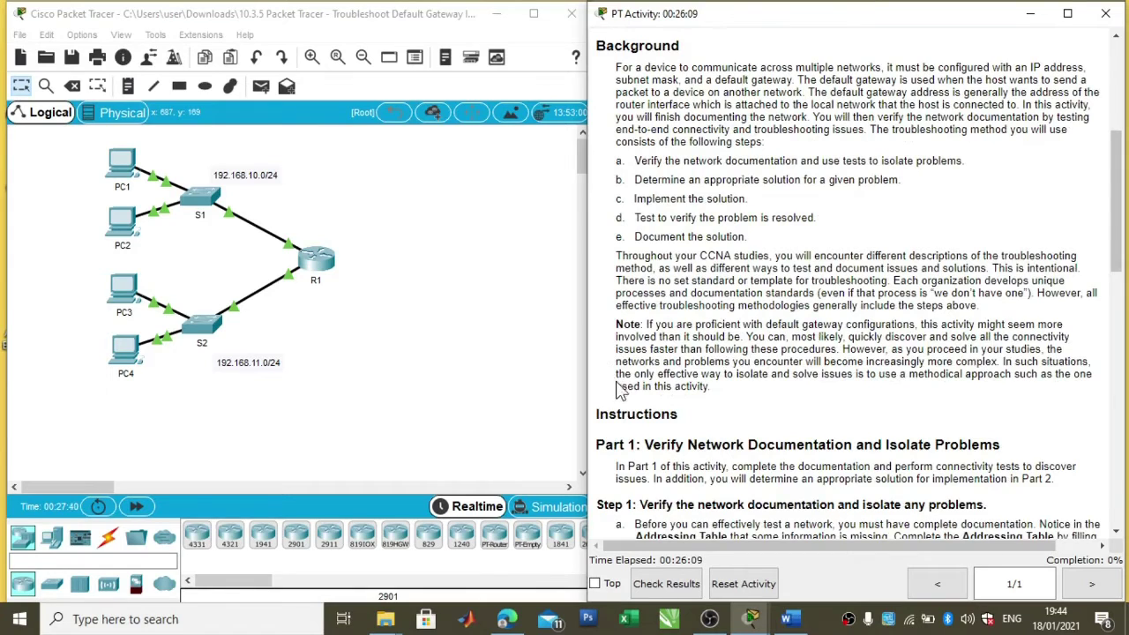
scroll(623, 388, "down", 1)
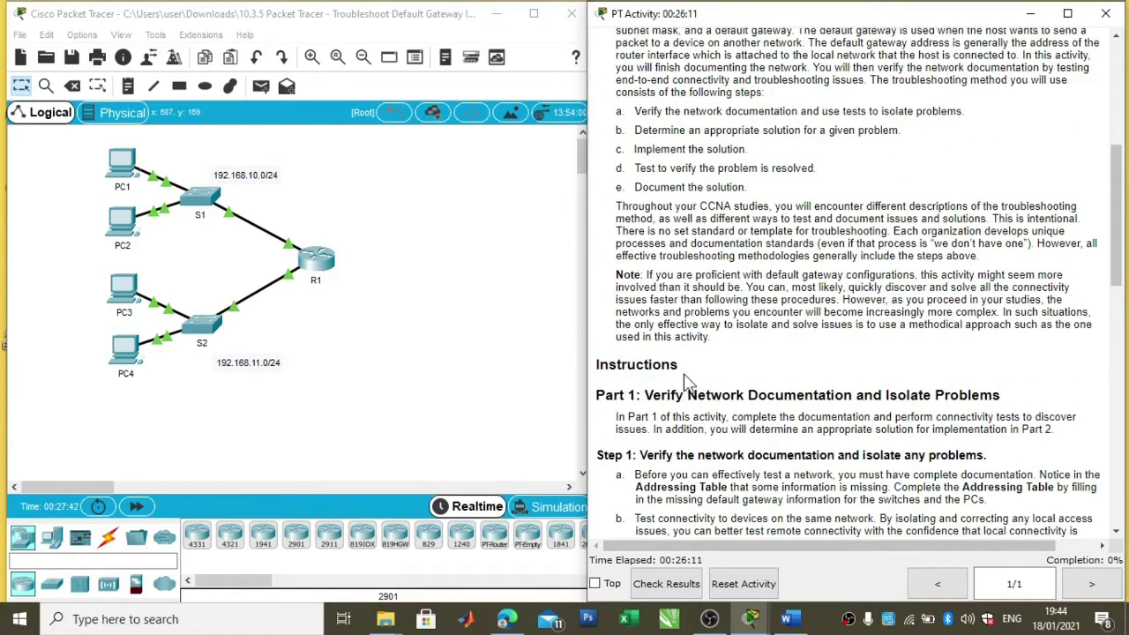
scroll(683, 375, "down", 2)
scroll(636, 313, "down", 1)
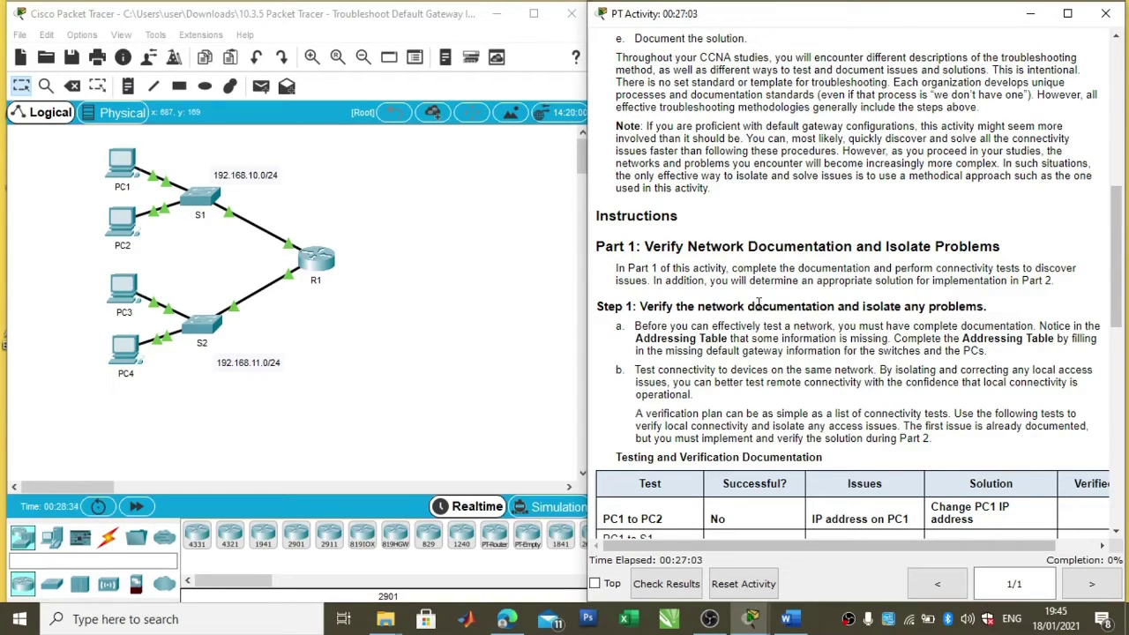
scroll(755, 303, "down", 2)
scroll(740, 303, "down", 2)
scroll(741, 303, "down", 2)
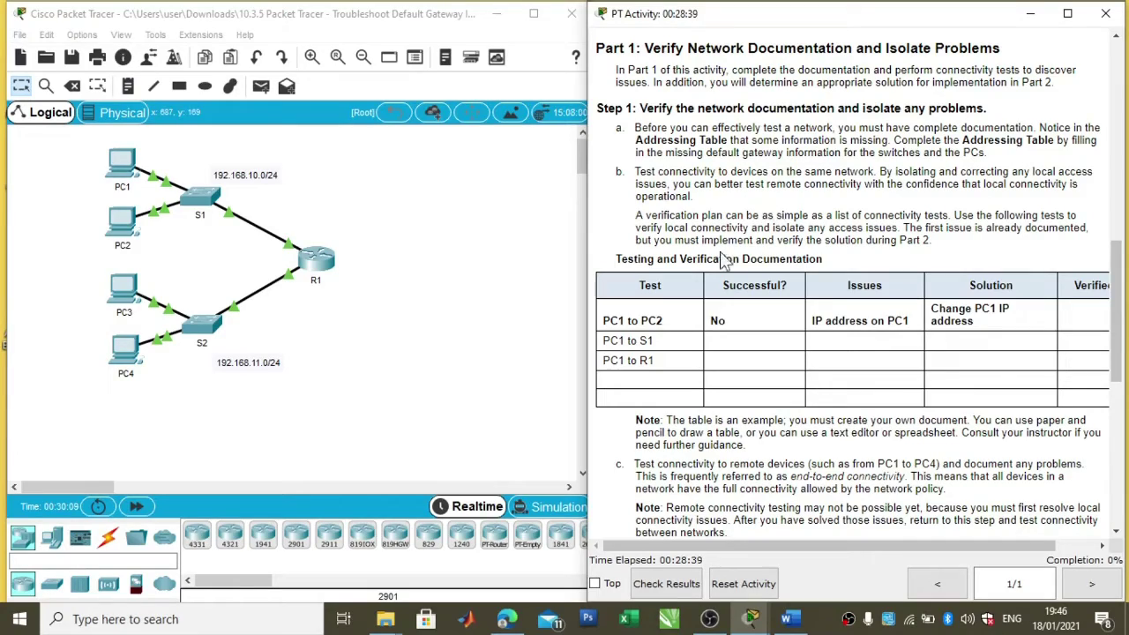
Review the addressing table again, along with the listed PC1 tests in the Testing and Verification Documentation table
scroll(748, 306, "up", 15)
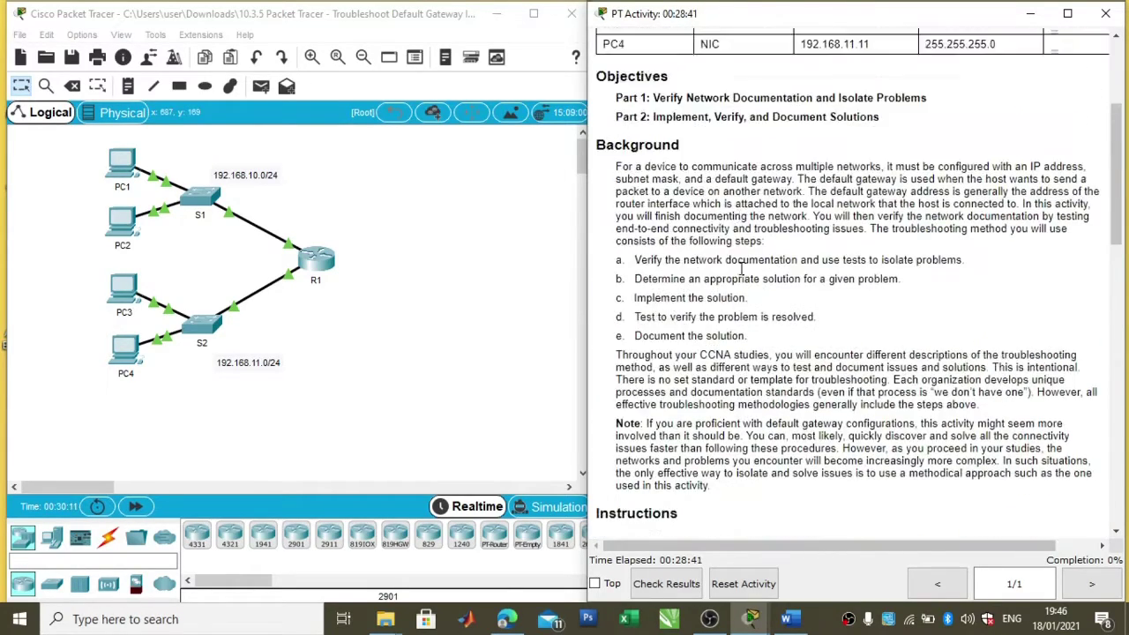
scroll(739, 265, "up", 1)
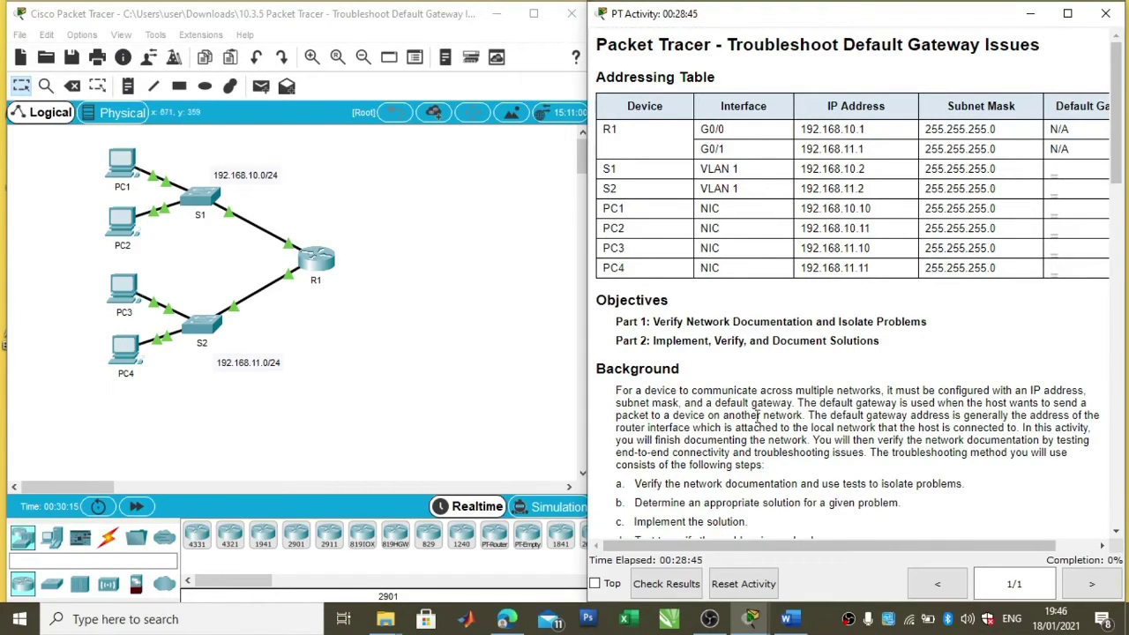
scroll(755, 399, "down", 5)
scroll(754, 399, "down", 8)
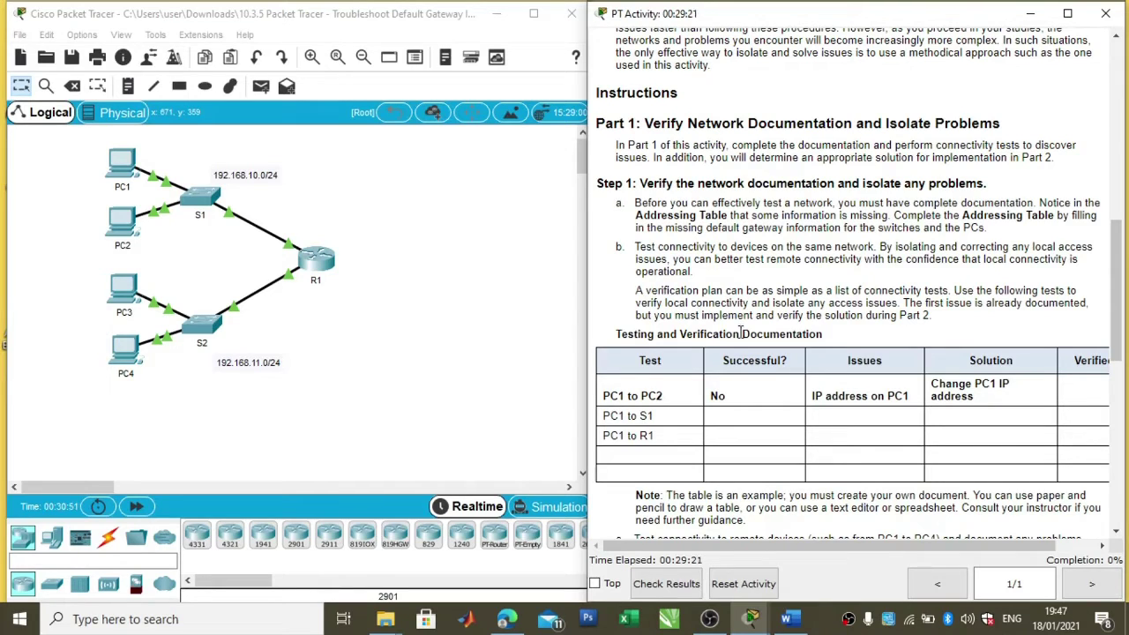
scroll(731, 339, "down", 1)
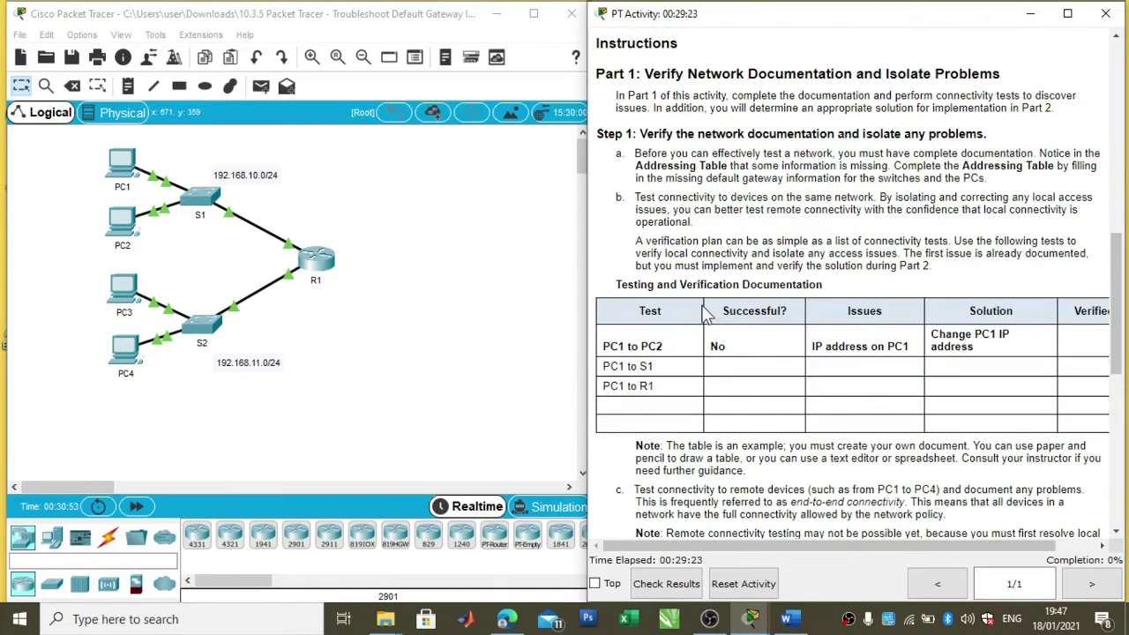
scroll(706, 315, "down", 2)
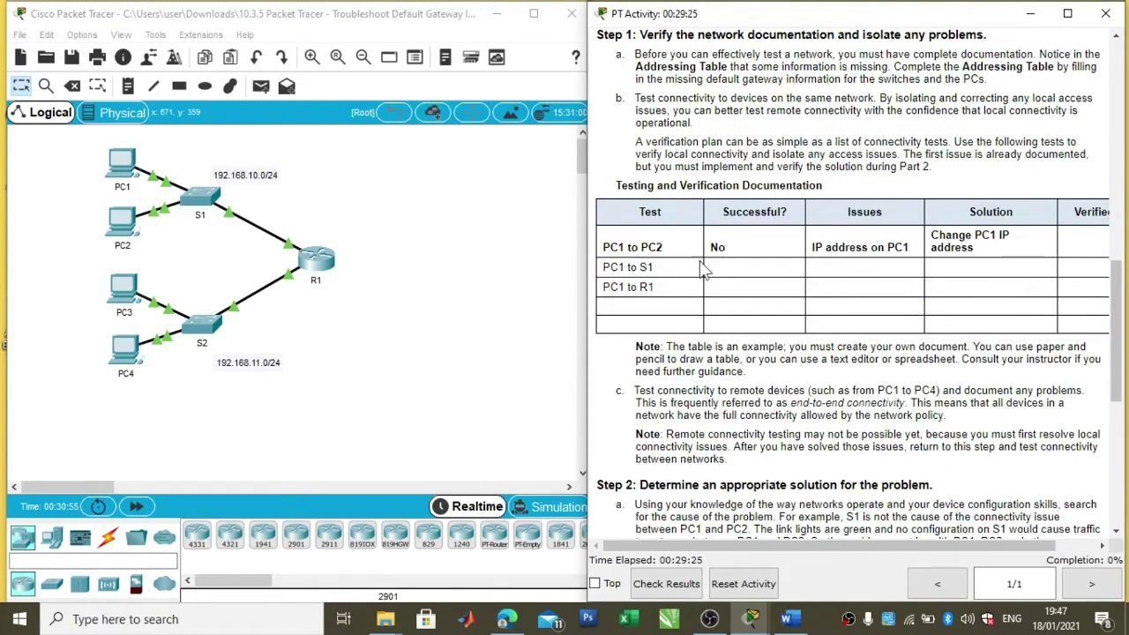
scroll(703, 291, "down", 1)
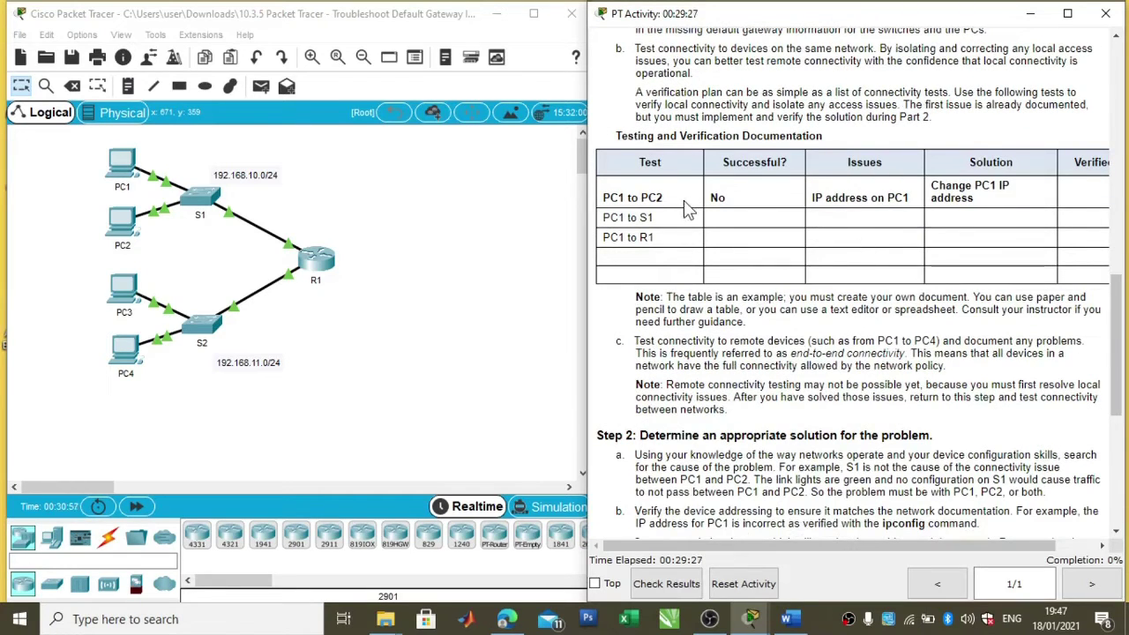
Check the blank test documentation table in Word and read the activity's remote connectivity and Part 1, Step 2 instructions
left_click(790, 619)
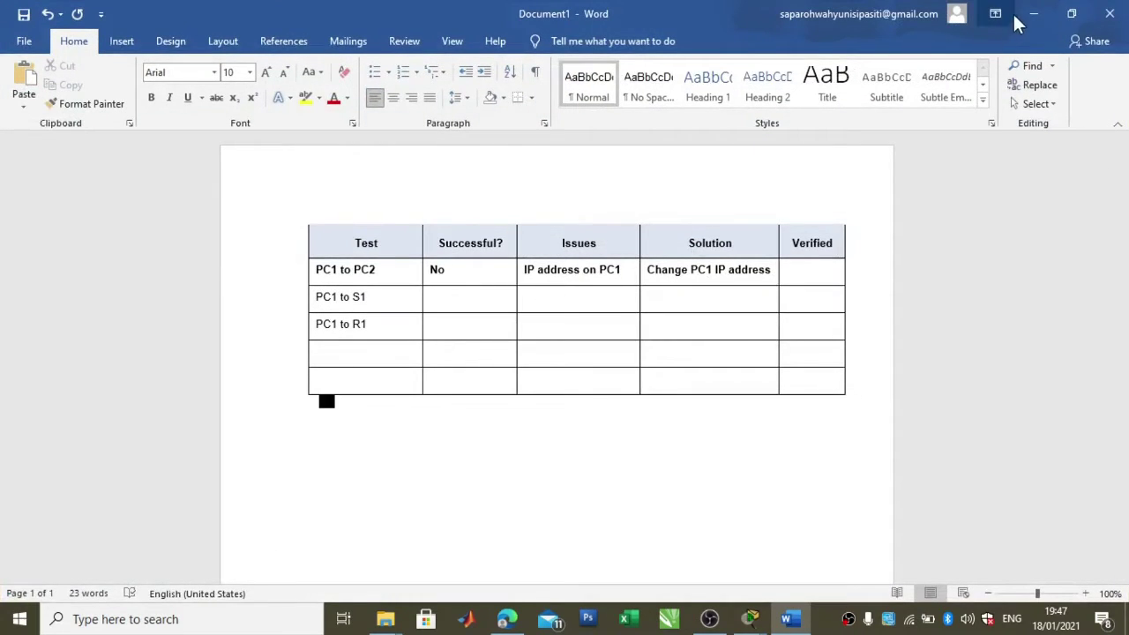
left_click(1027, 14)
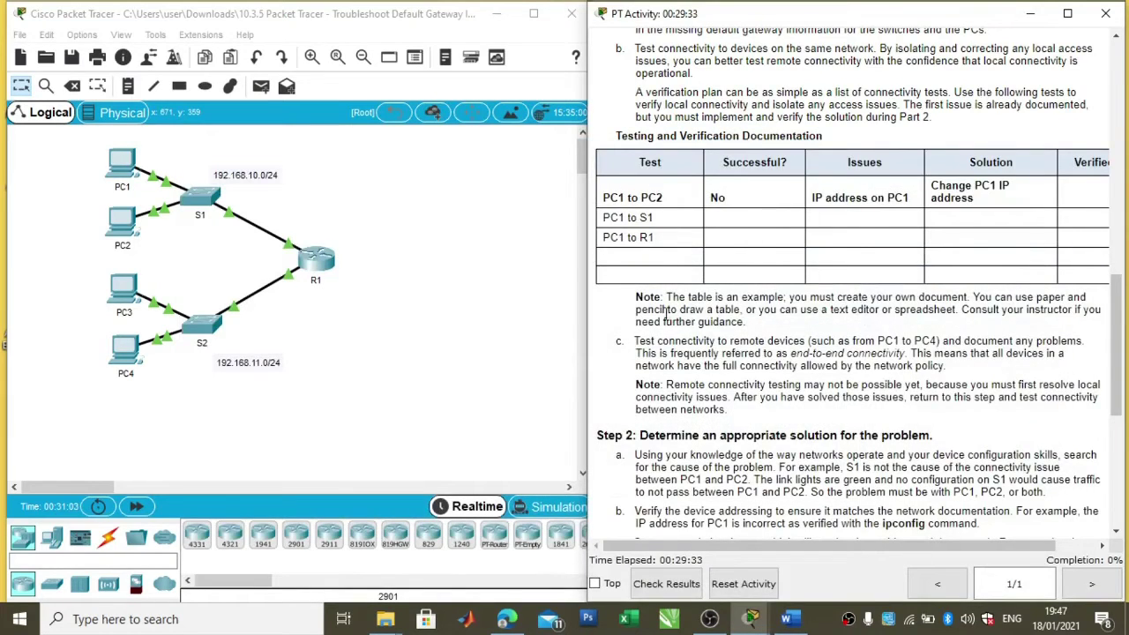
scroll(668, 313, "down", 1)
scroll(647, 247, "down", 2)
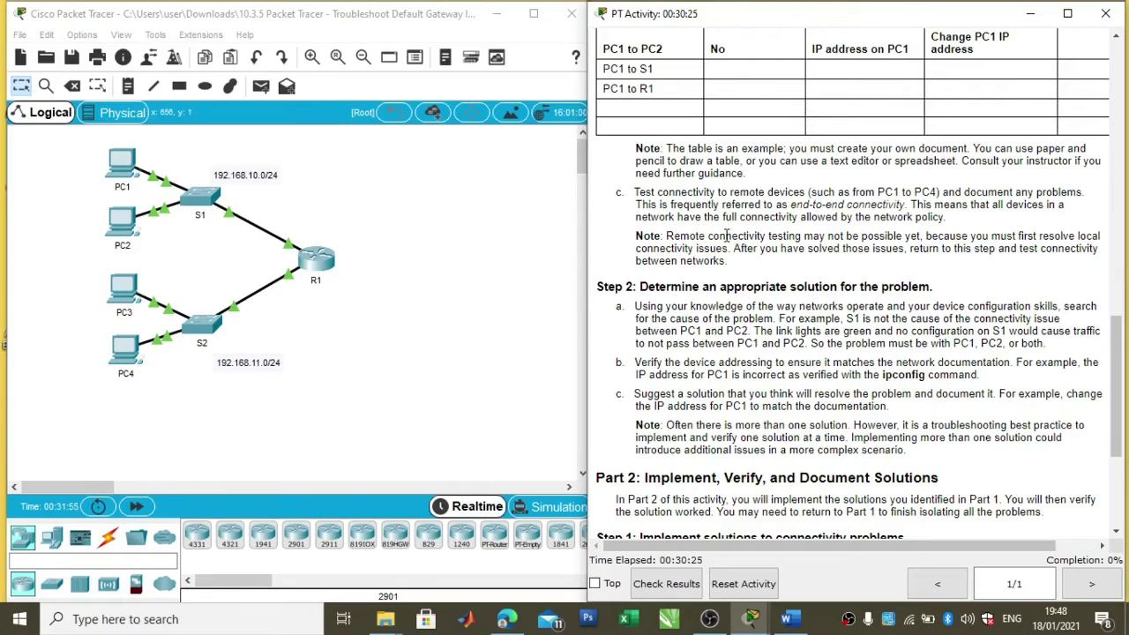
scroll(726, 235, "down", 1)
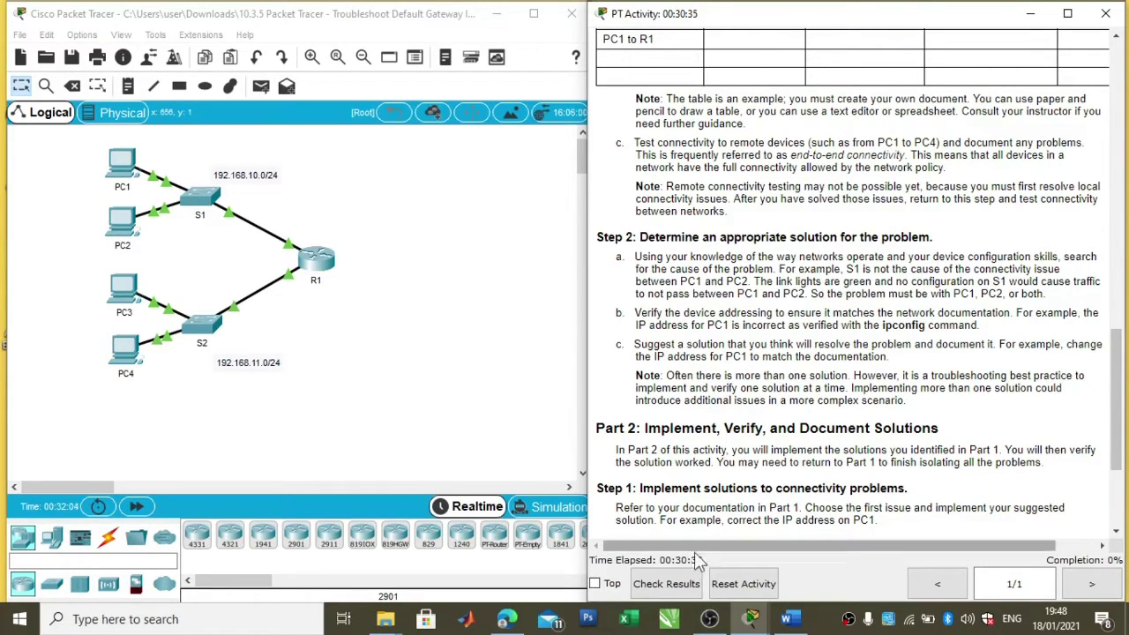
left_click(794, 620)
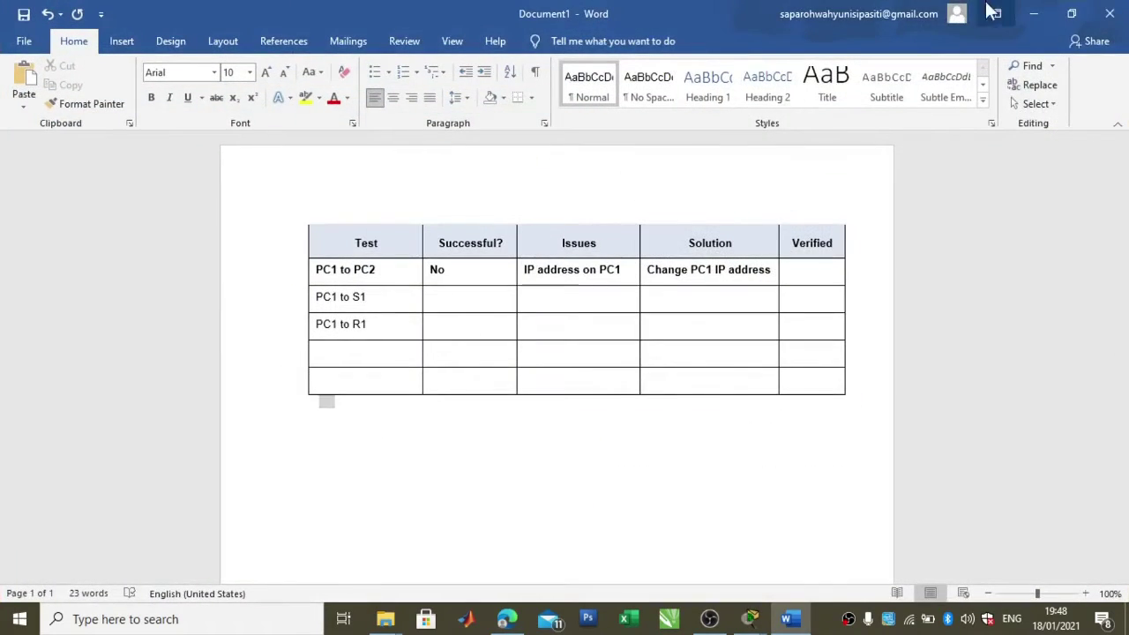
left_click(1027, 14)
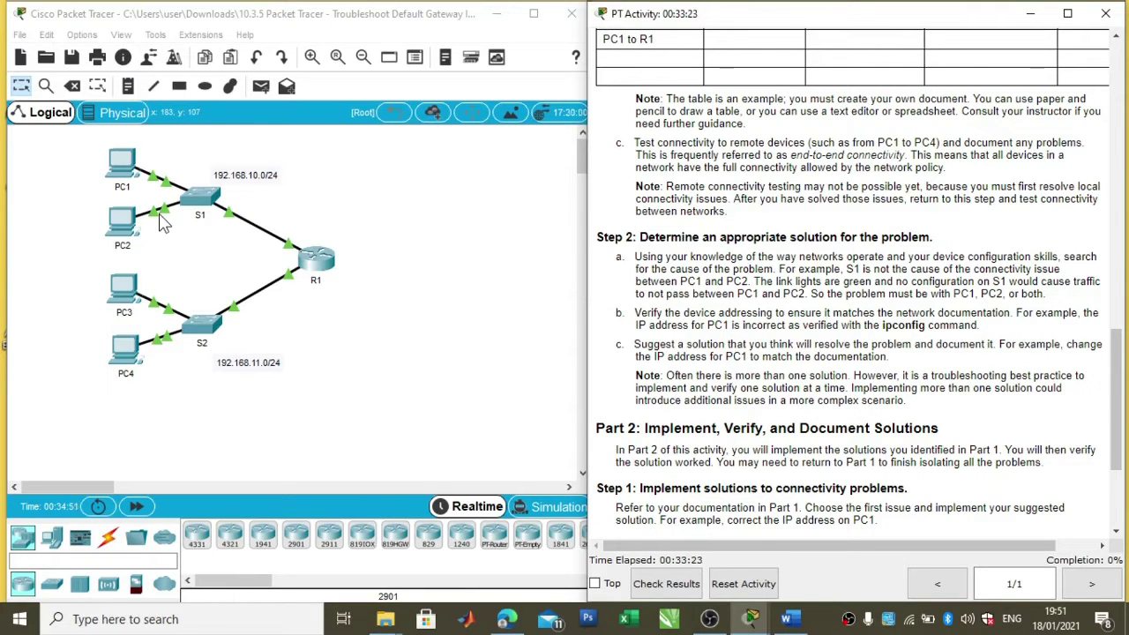
Read the Part 2 instructions on implementing solutions, verifying the fix and confirming that all issues are resolved
scroll(909, 380, "down", 3)
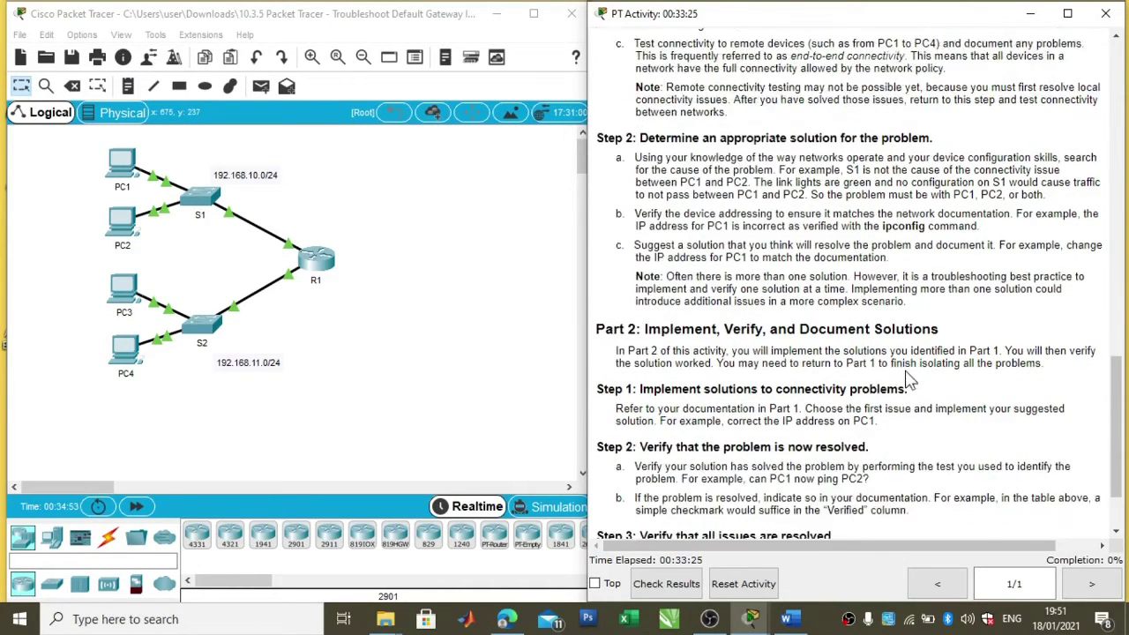
scroll(908, 380, "down", 1)
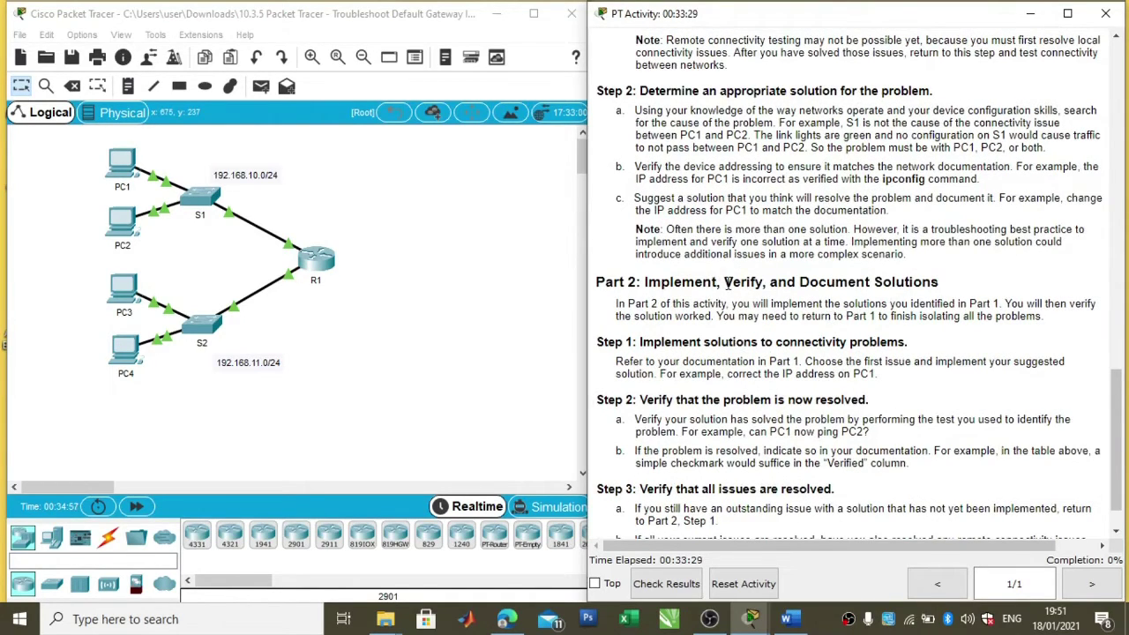
scroll(698, 287, "down", 1)
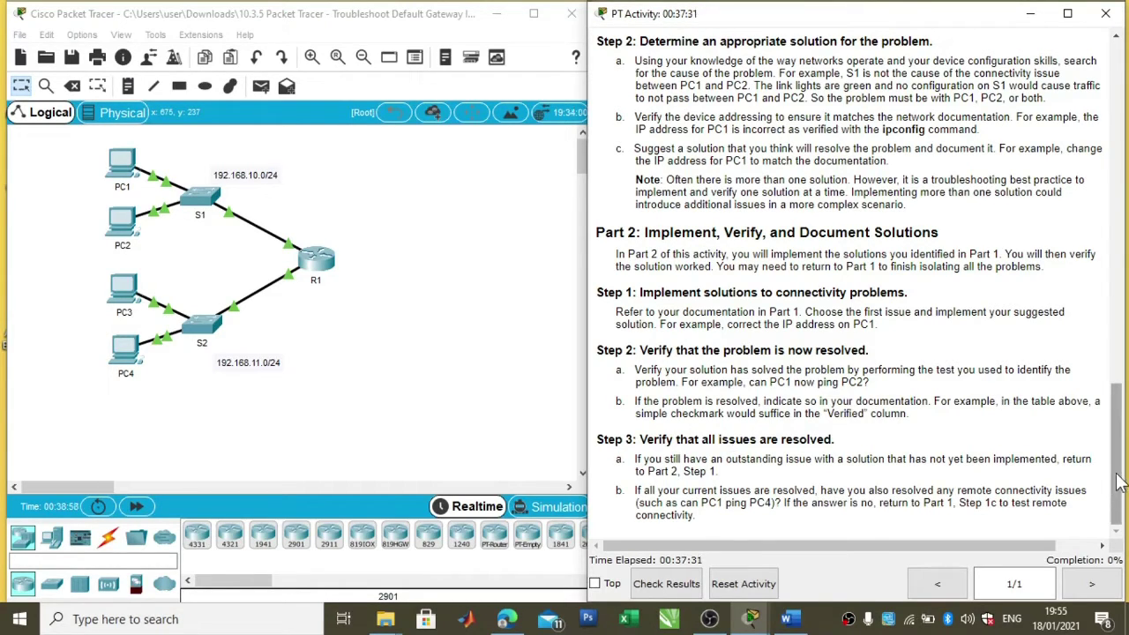
Open a command-line session on router R1 and place its window so the activity's addressing table stays readable
left_click_drag(1118, 481, 1118, 388)
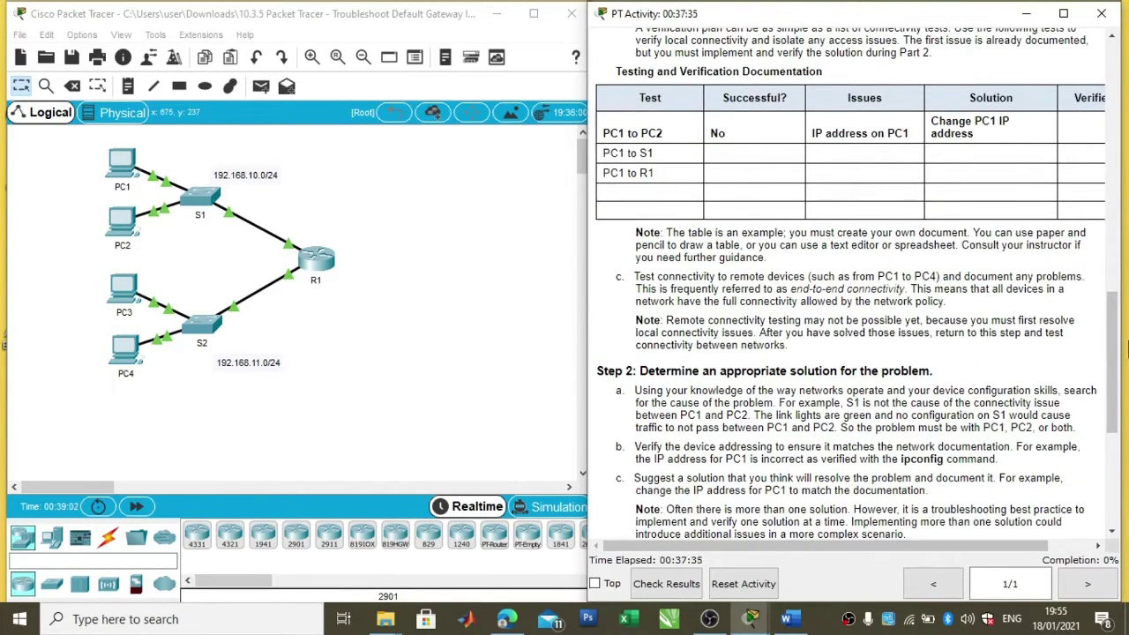
left_click_drag(1126, 348, 1122, 79)
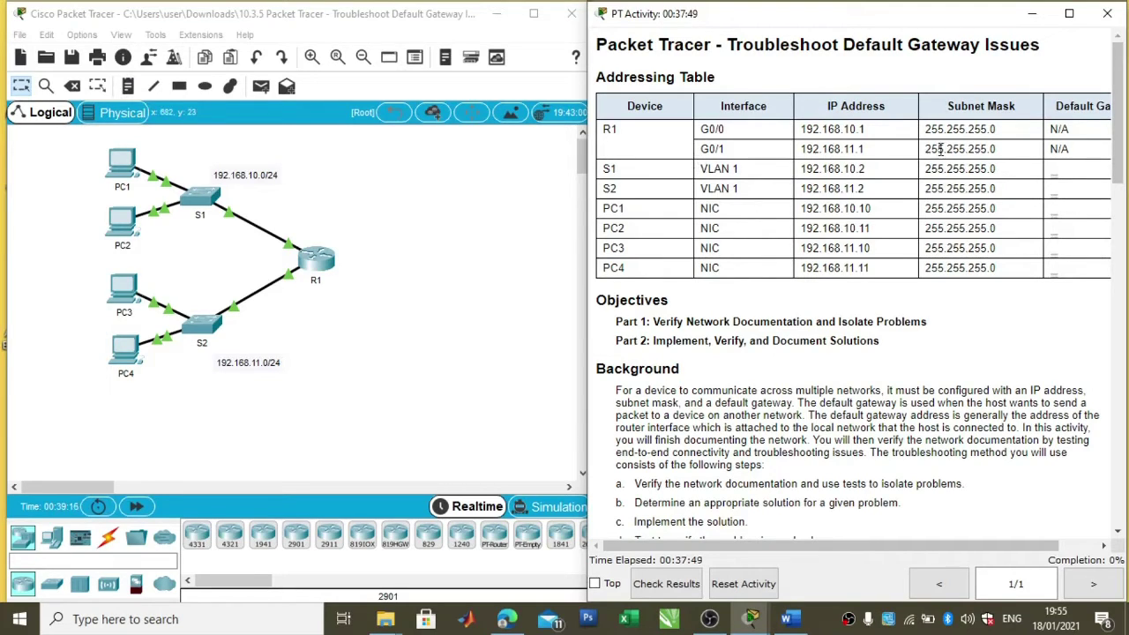
left_click(321, 265)
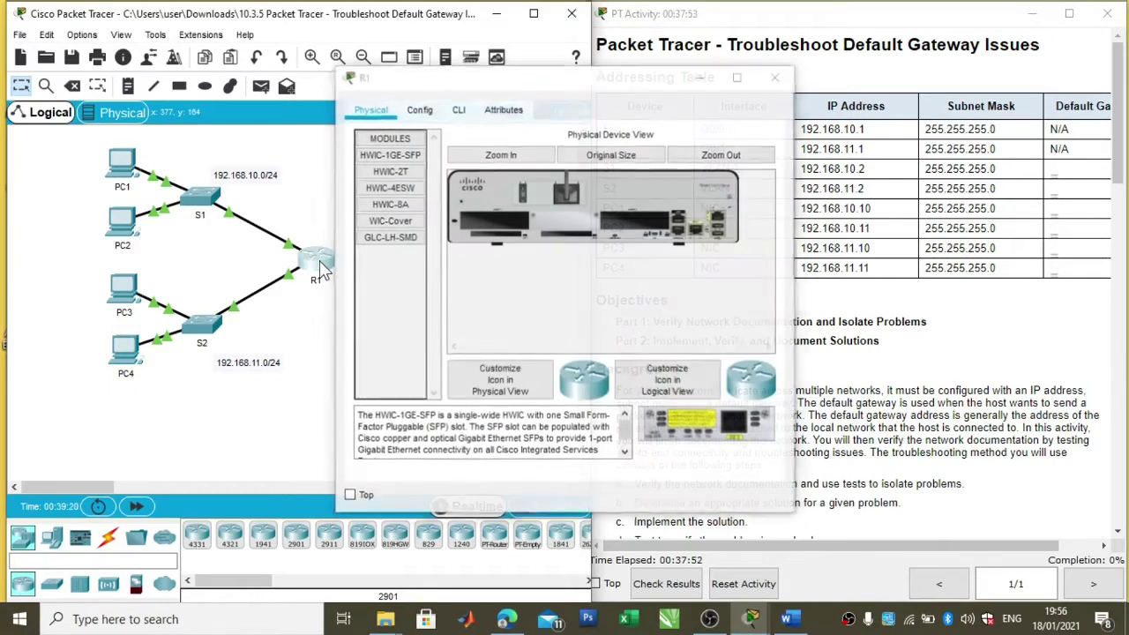
left_click(458, 109)
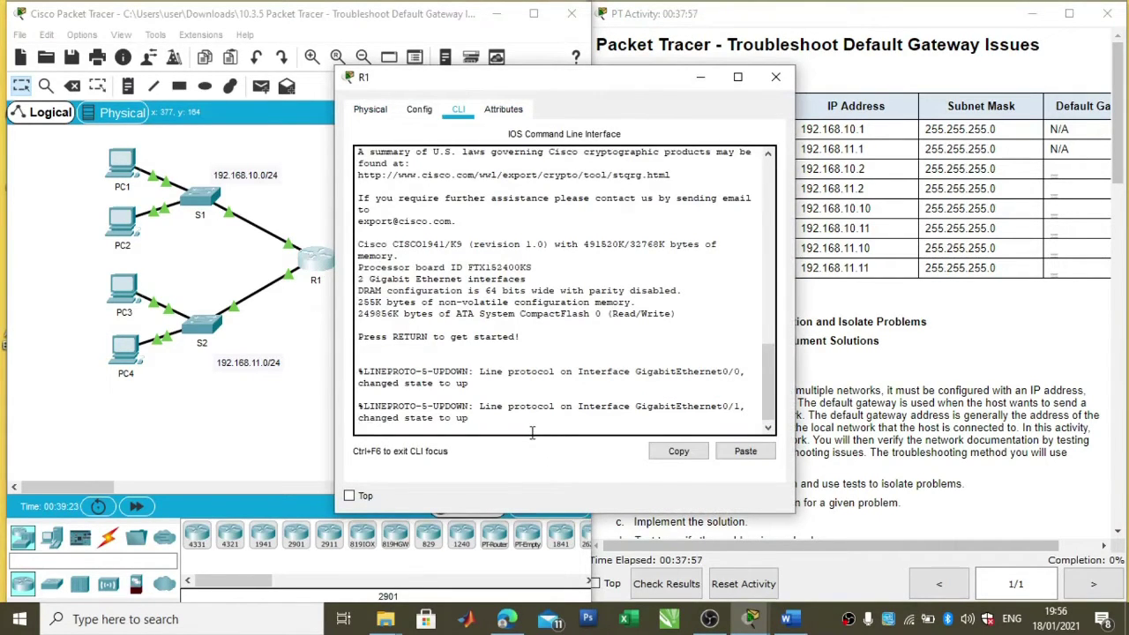
key("Return")
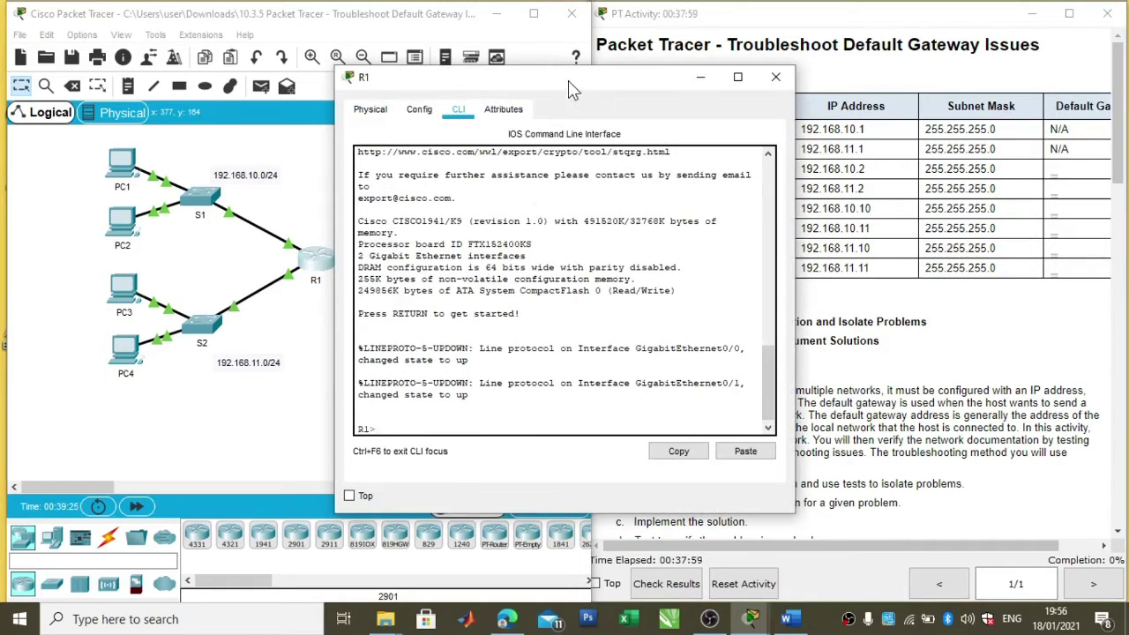
left_click_drag(568, 81, 373, 55)
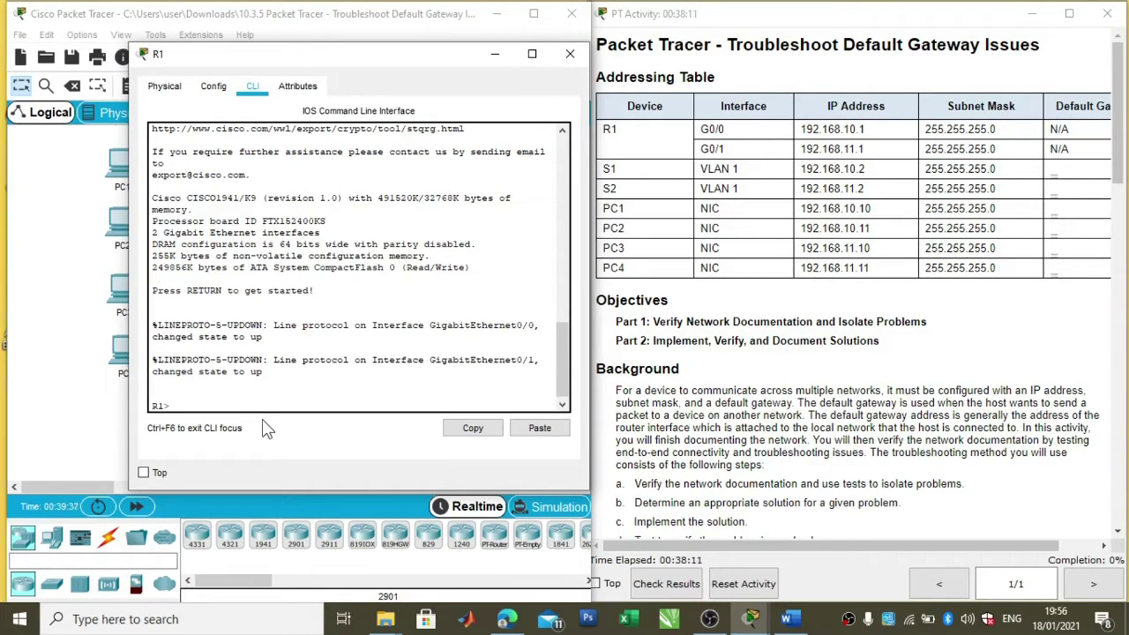
Enter privileged EXEC mode on R1 and display its running configuration with show run
type("en")
key("Return")
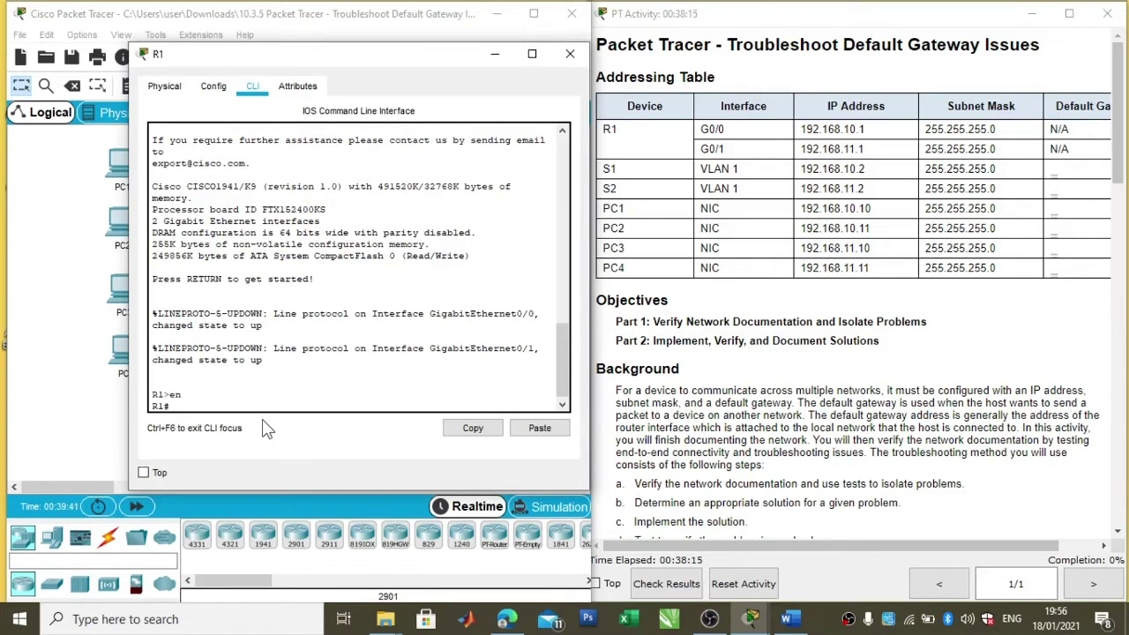
type("show run")
key("Return")
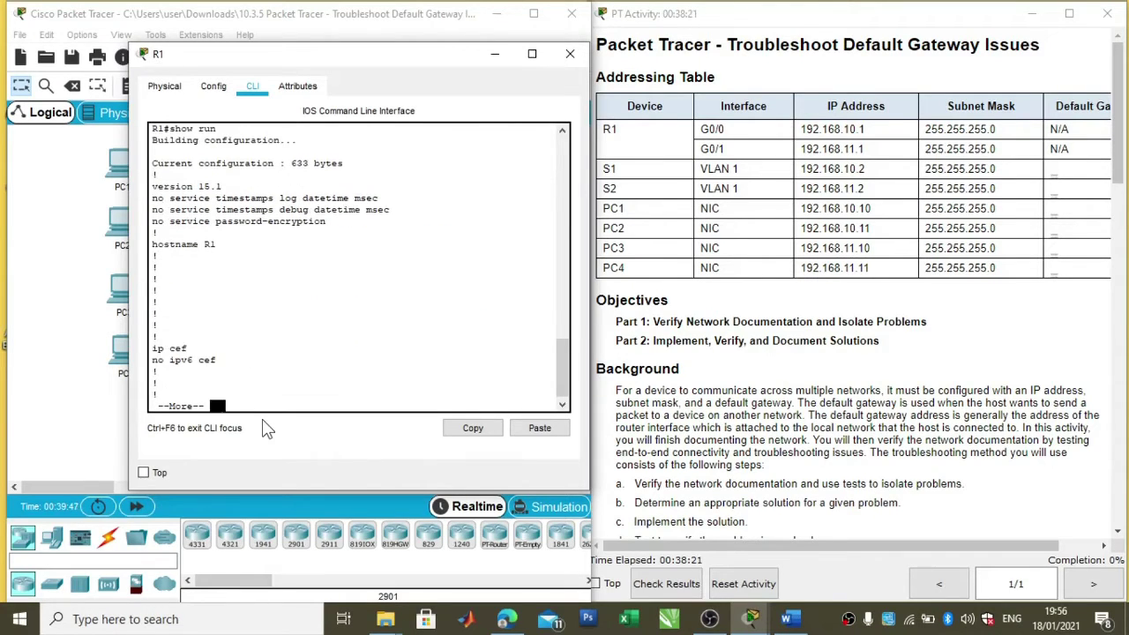
Read through R1's running configuration, compare the GigabitEthernet0/0 and 0/1 addresses with the addressing table, and close R1's window
key("Return")
key("Return")
key("Return")
key("Return")
key("Return")
key("Return")
key("Return")
key("Return")
key("Return")
key("Return")
key("Return")
key("Return")
key("Return")
key("Return")
key("Return")
key("Return")
key("Return")
key("Return")
key("Return")
key("Return")
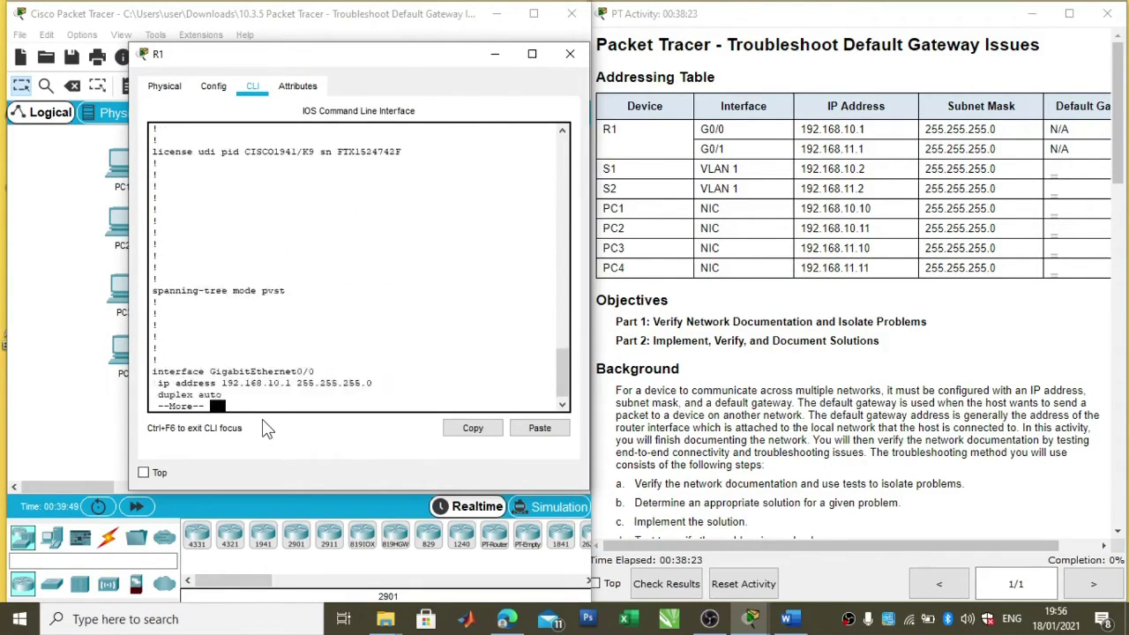
key("Return")
key("Return")
key("Return")
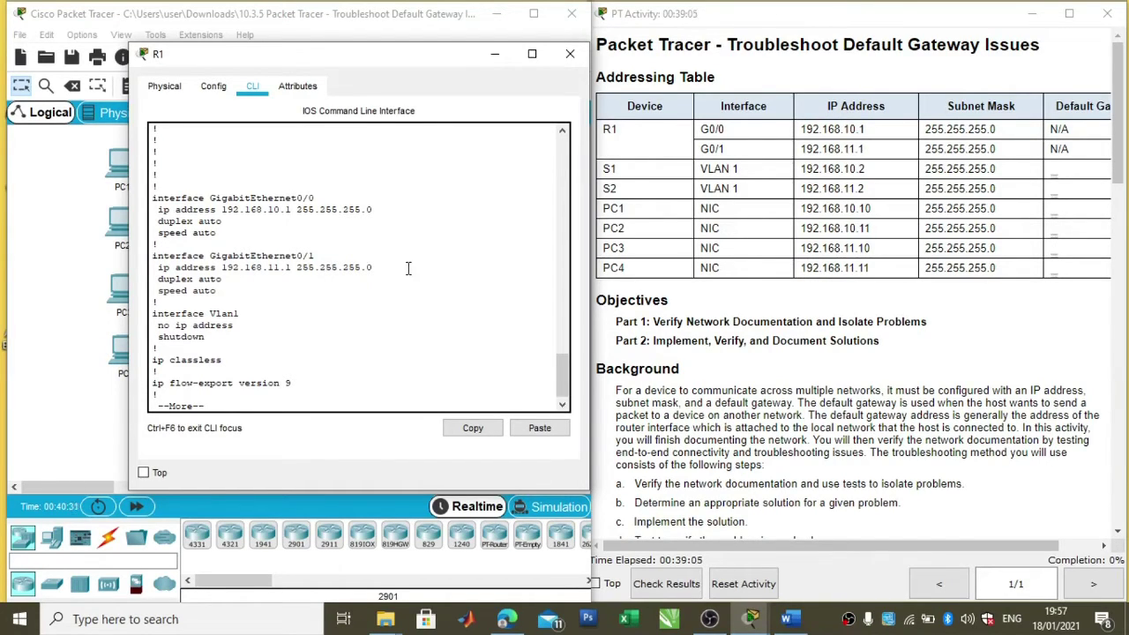
left_click(571, 56)
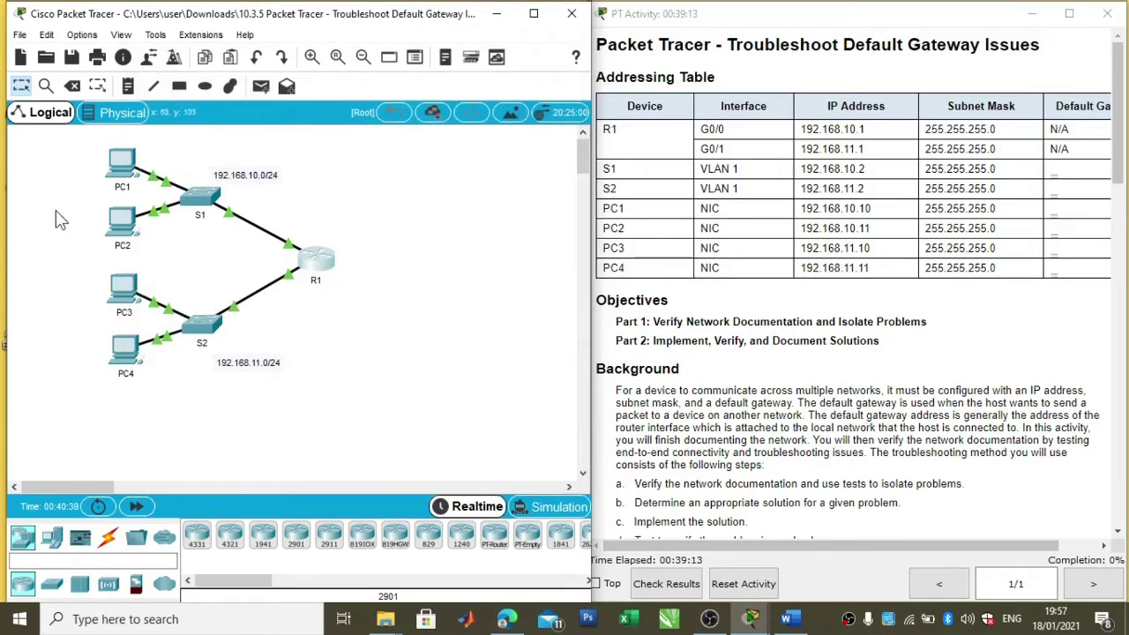
Test connectivity from PC1 to PC2 by pinging 192.168.10.11 in PC1's Command Prompt, and close PC1's window
left_click(122, 169)
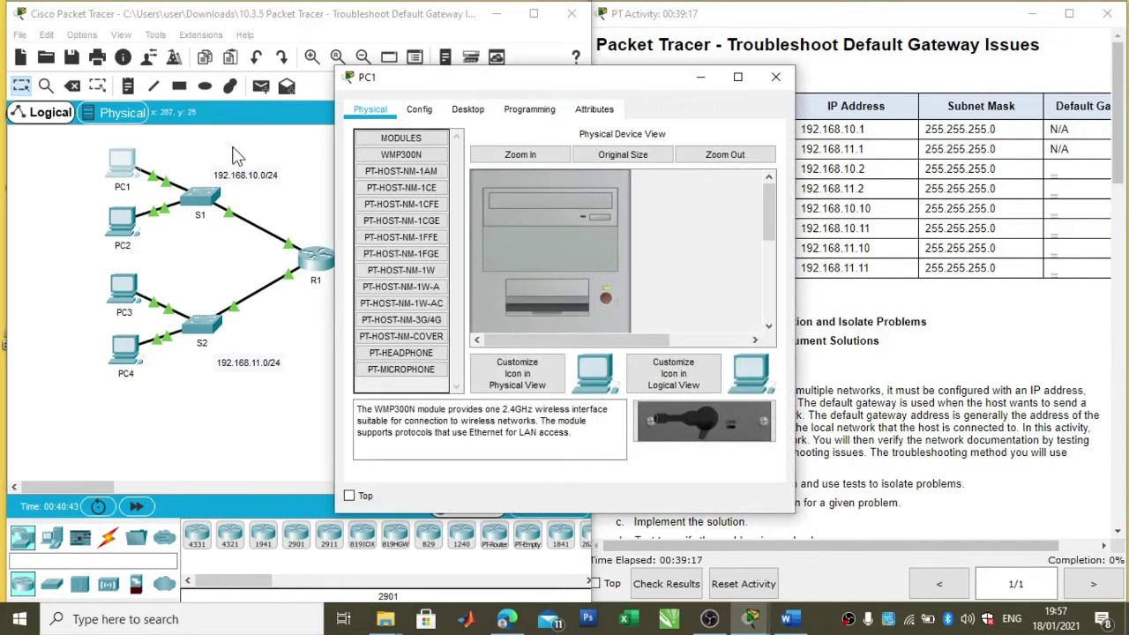
left_click_drag(564, 89, 287, 78)
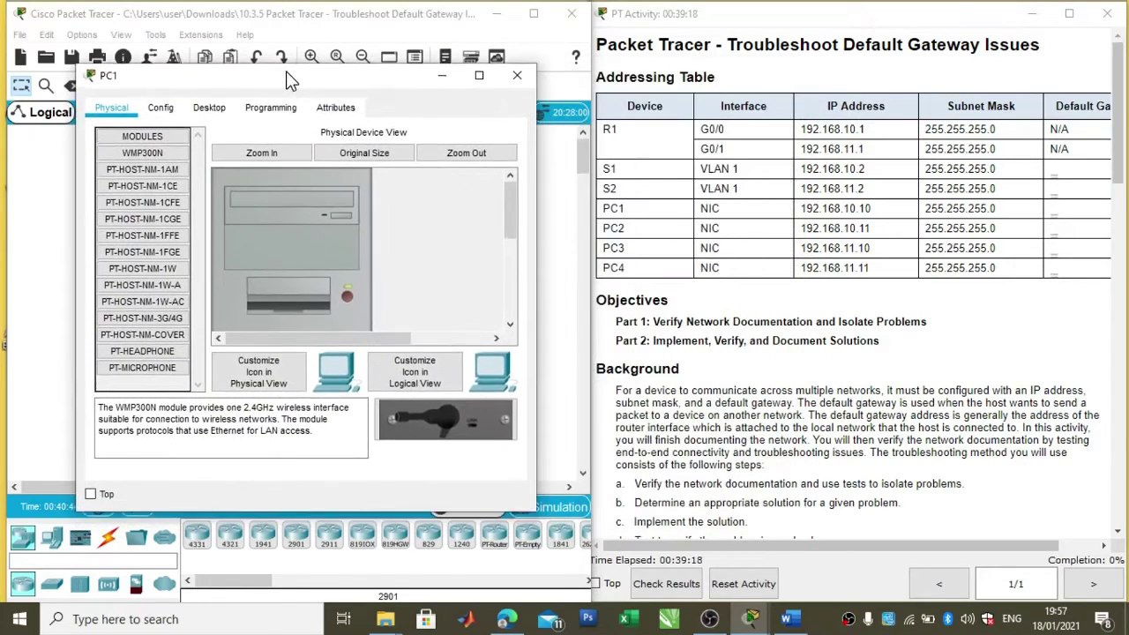
left_click(205, 106)
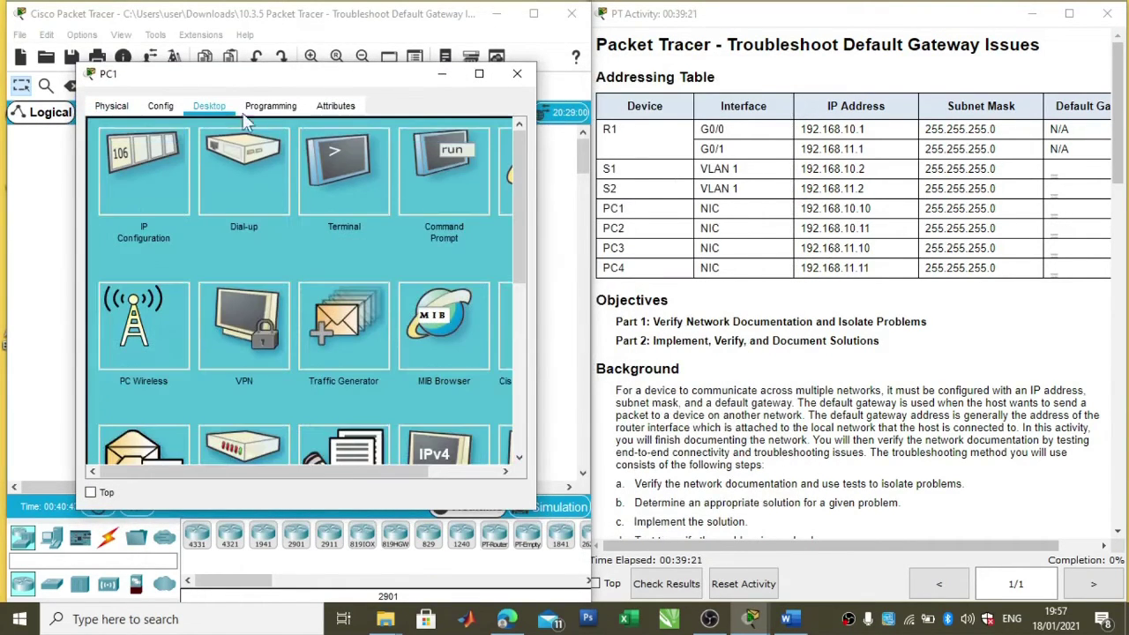
left_click(455, 183)
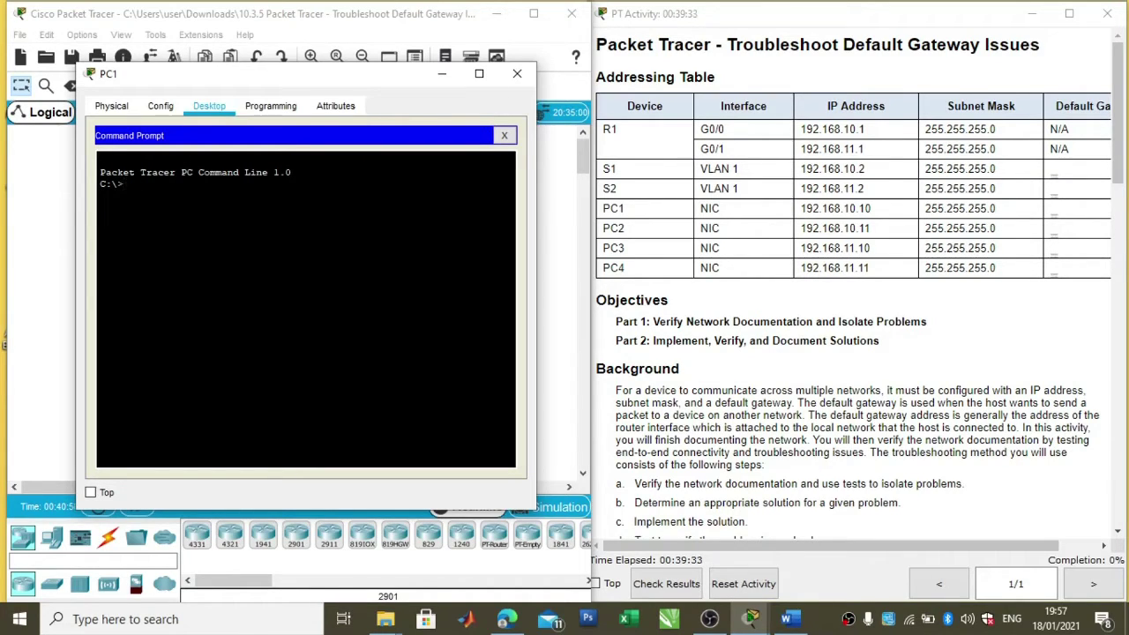
type("ping 192.168")
type(".")
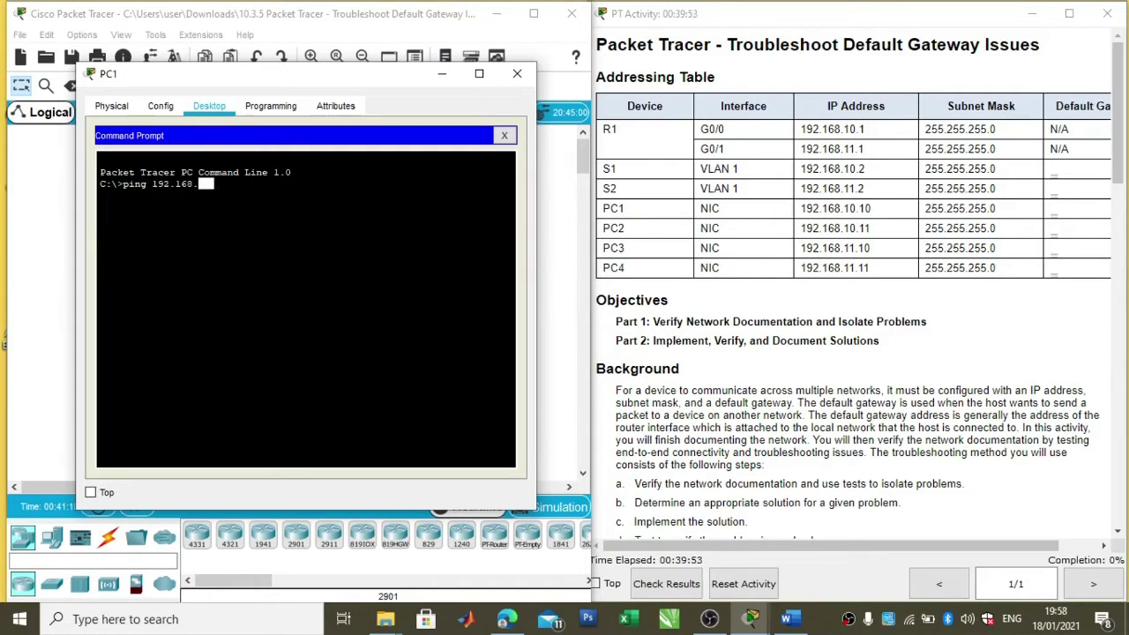
type("10.11")
key("Return")
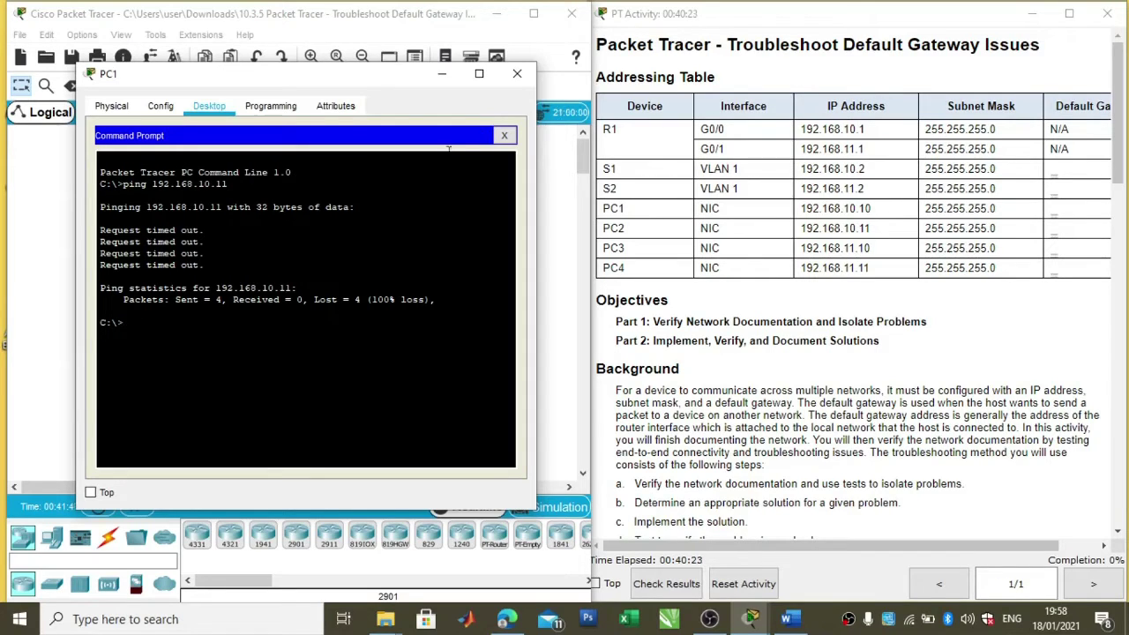
left_click(518, 75)
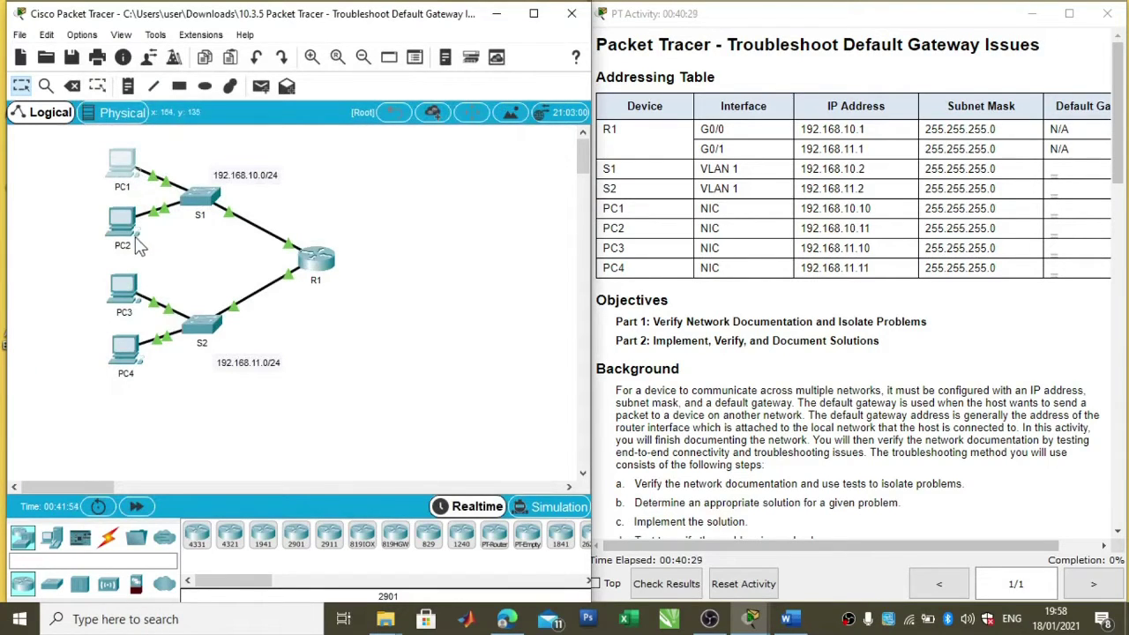
Set PC1's static IPv4 address to 192.168.10.10 in its IP configuration, check its subnet mask and gateway, and close PC1's window
left_click(123, 164)
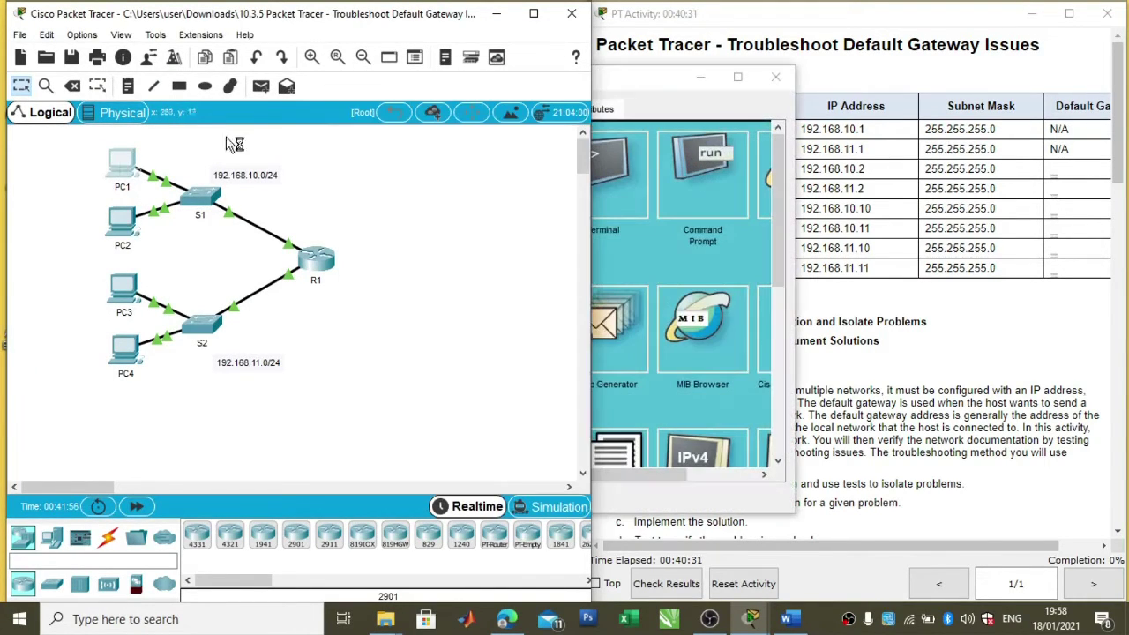
left_click(639, 78)
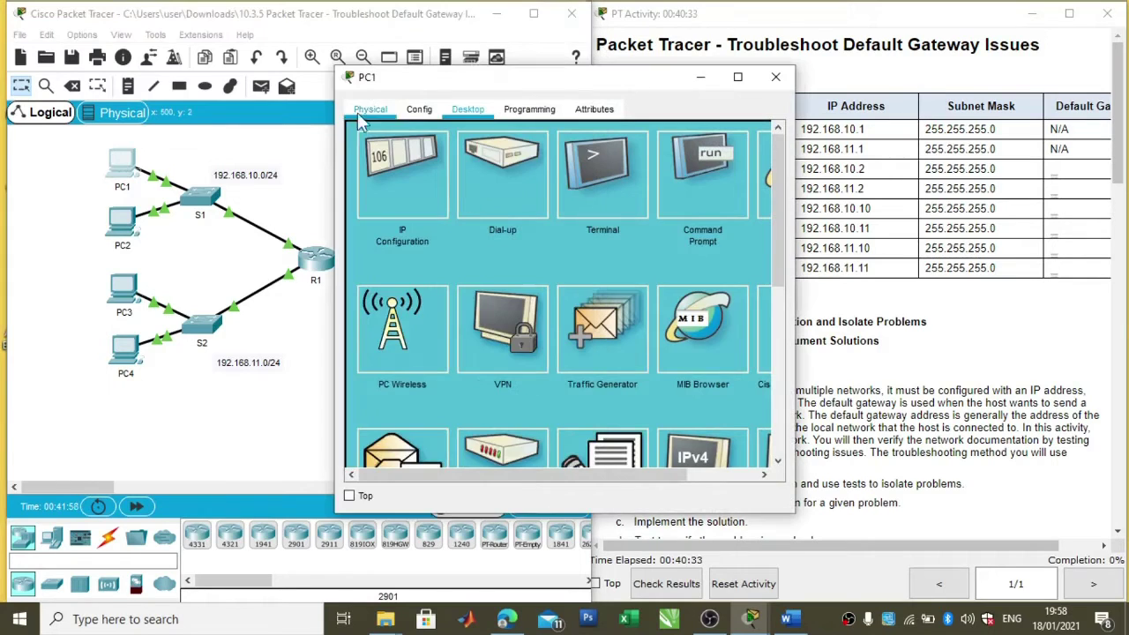
left_click(399, 164)
left_click_drag(597, 85, 327, 40)
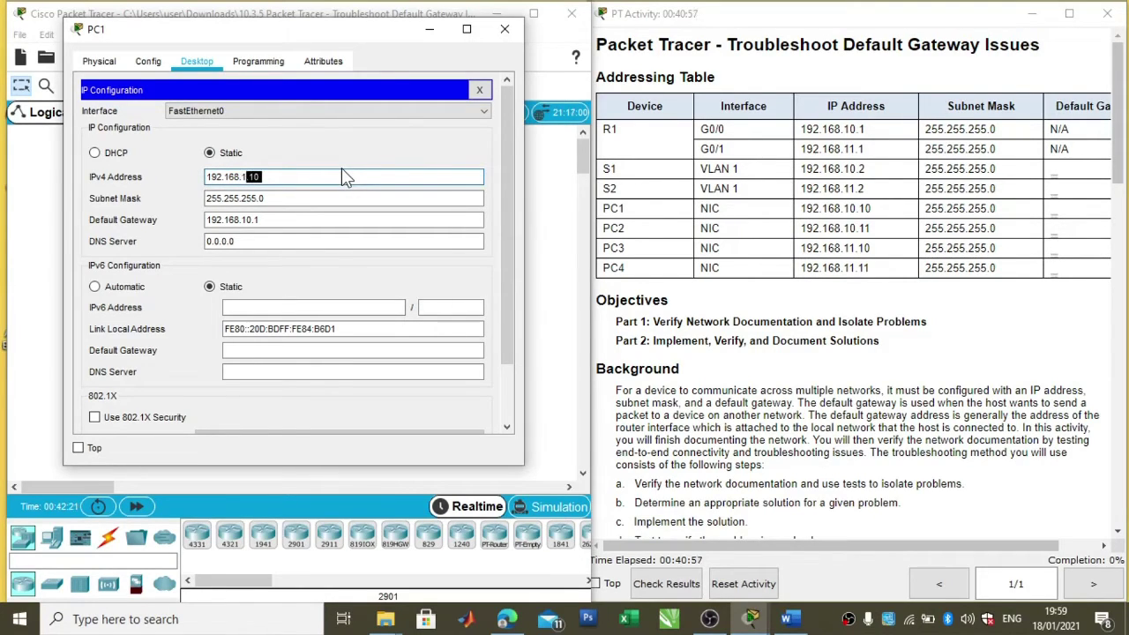
type("0")
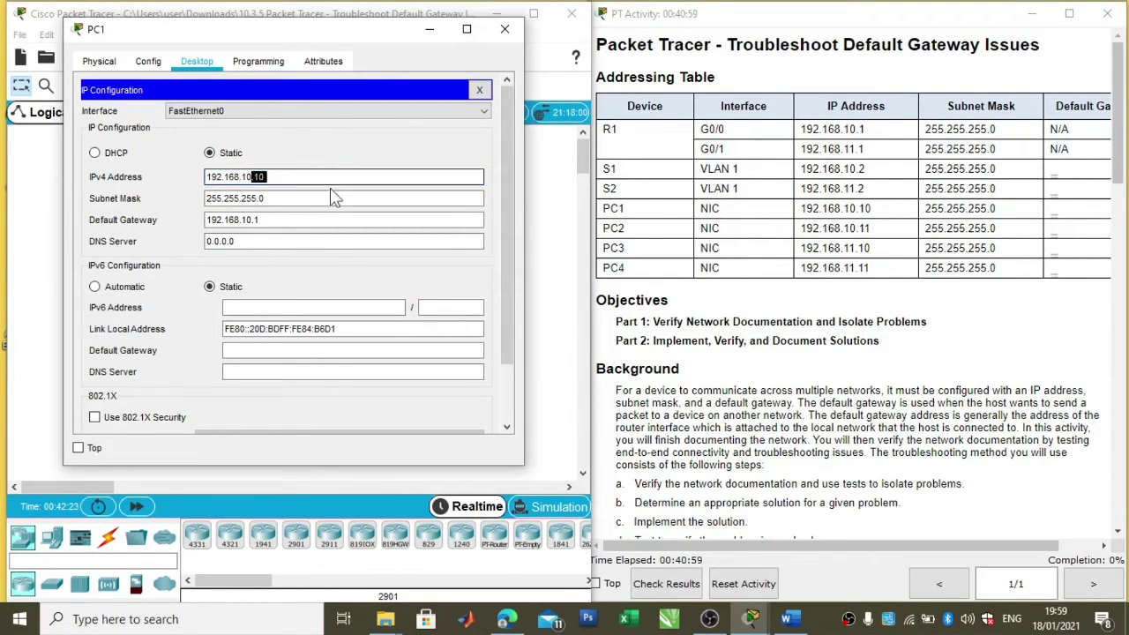
left_click(327, 198)
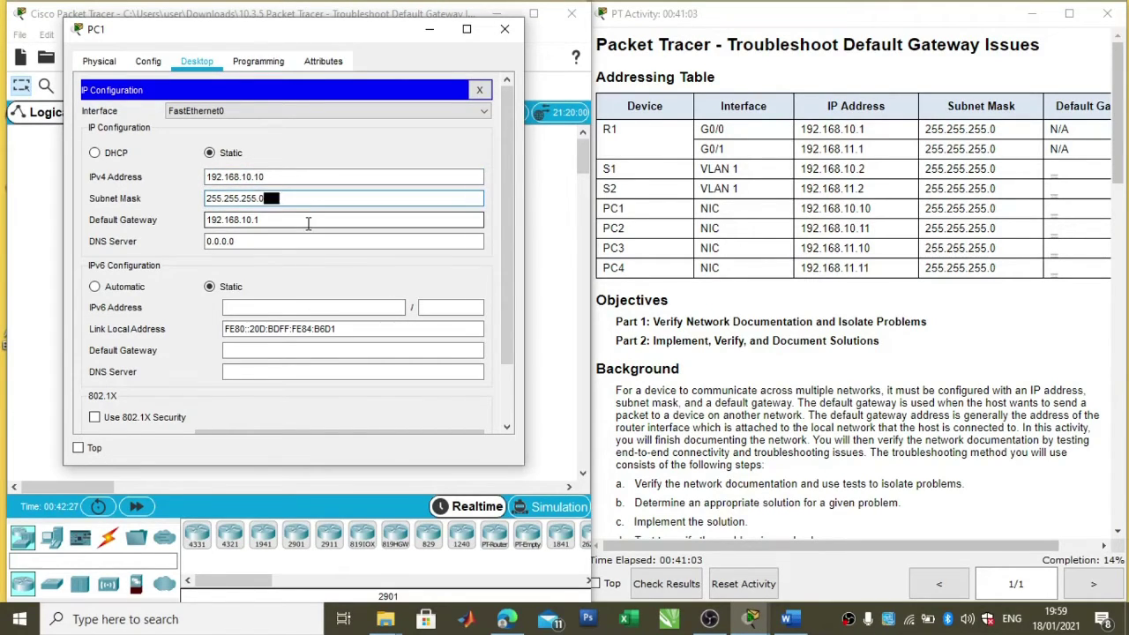
left_click(309, 221)
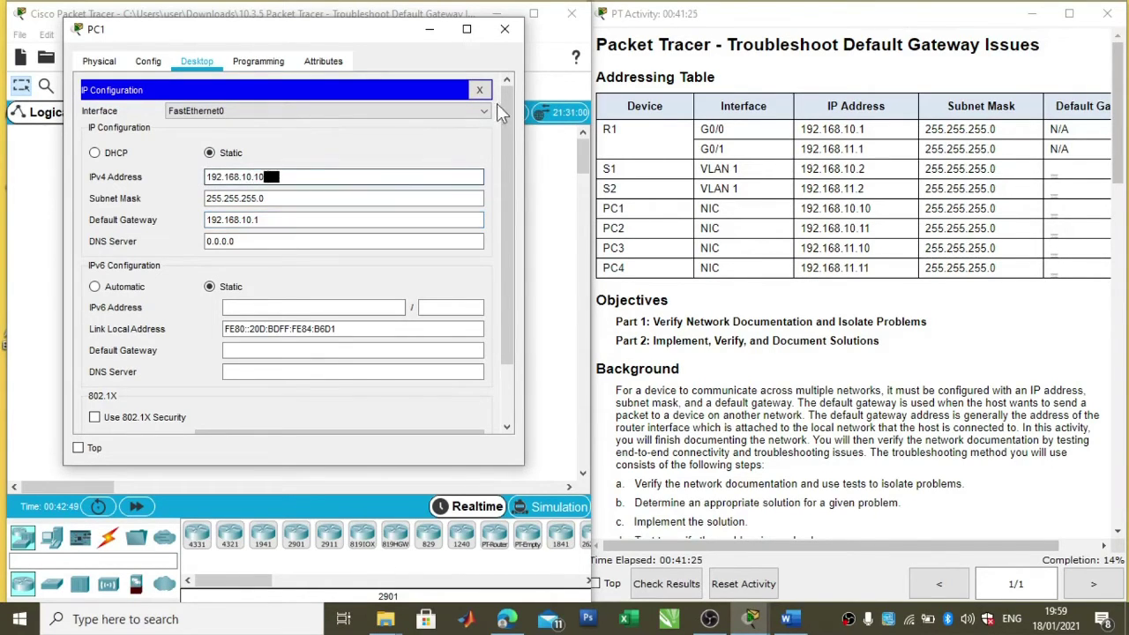
left_click(504, 29)
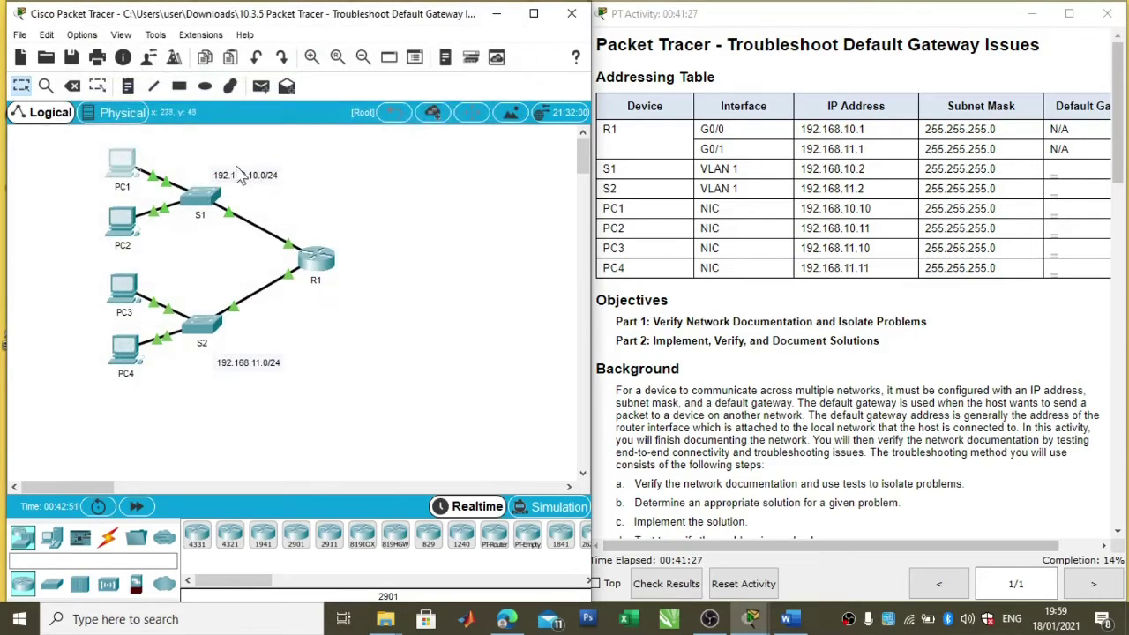
Check PC2's IPv4 address, subnet mask and default gateway against the addressing table, and close PC2's window
left_click(128, 223)
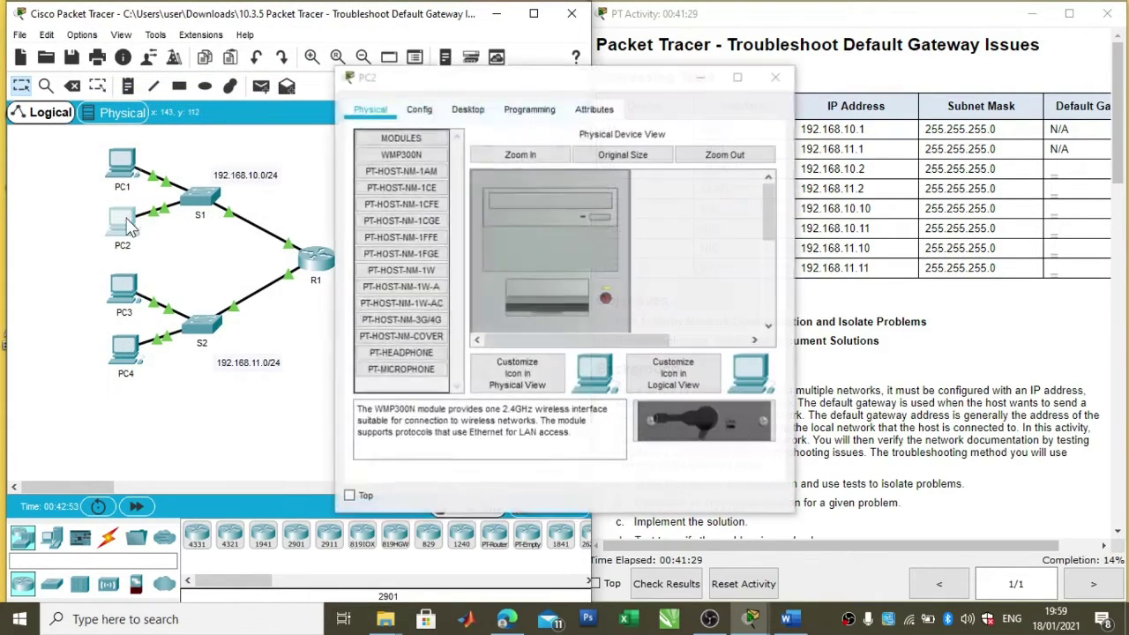
left_click(131, 223)
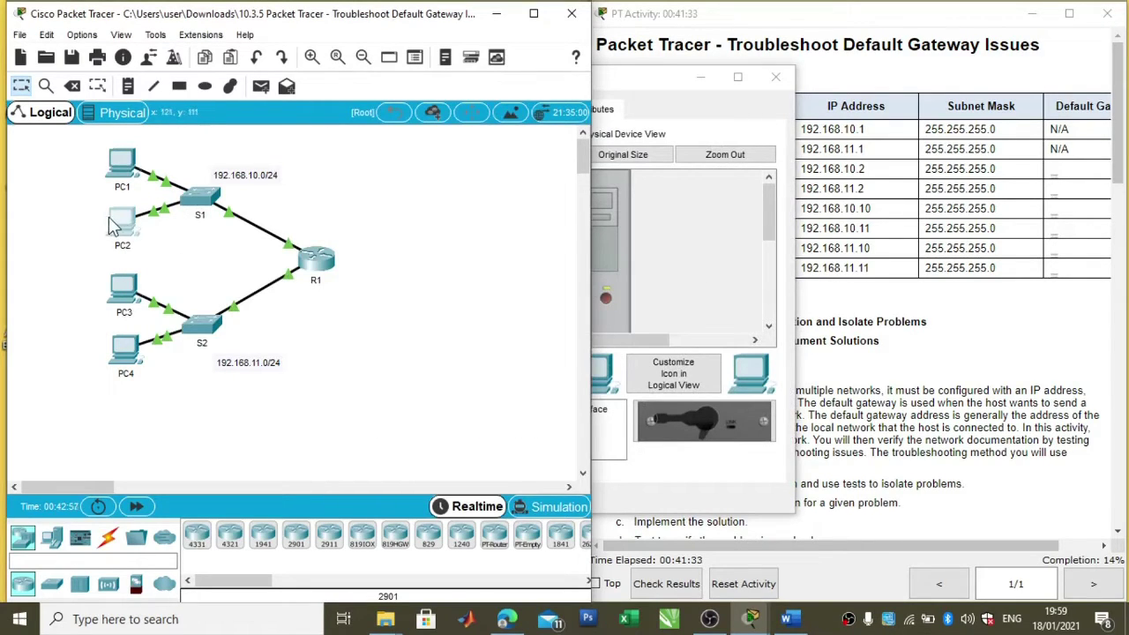
left_click(130, 223)
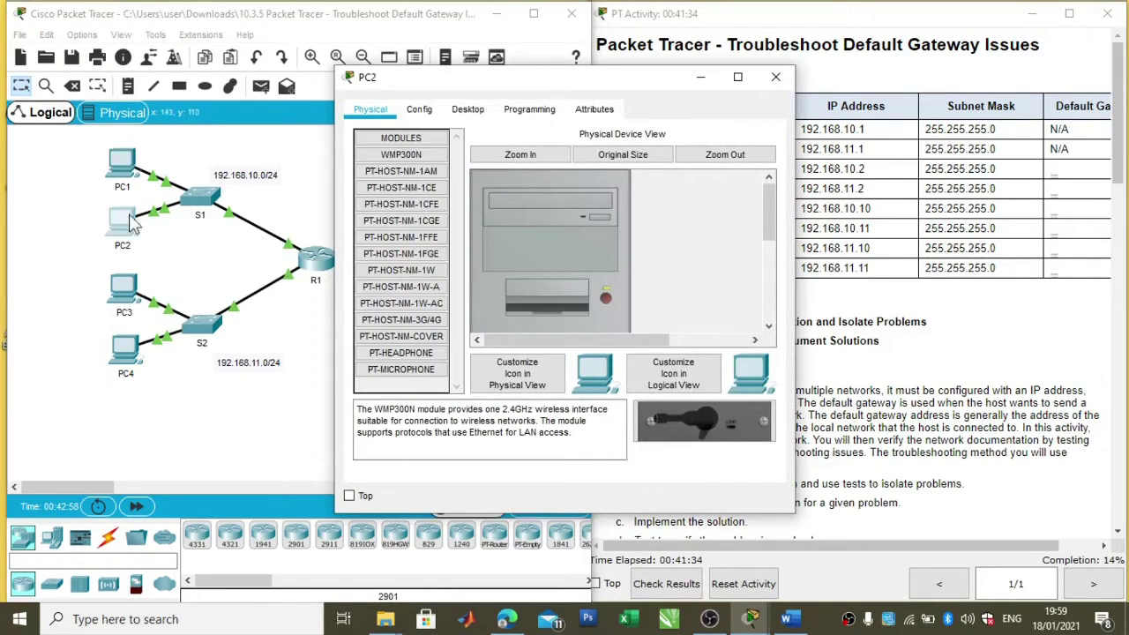
left_click(468, 109)
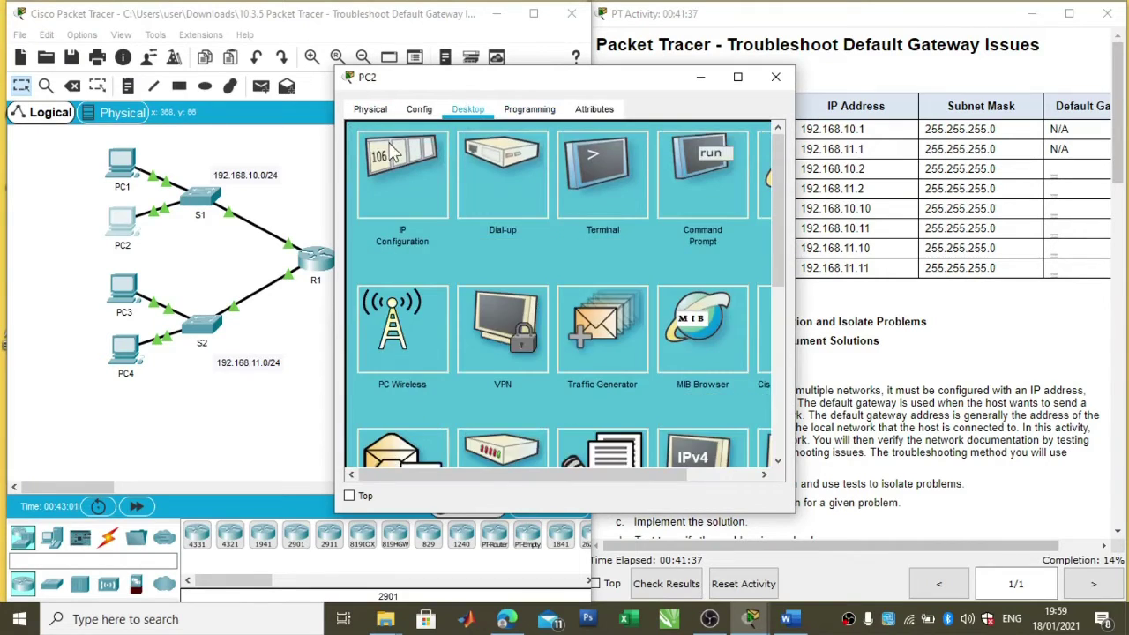
left_click(398, 159)
left_click_drag(557, 84, 299, 47)
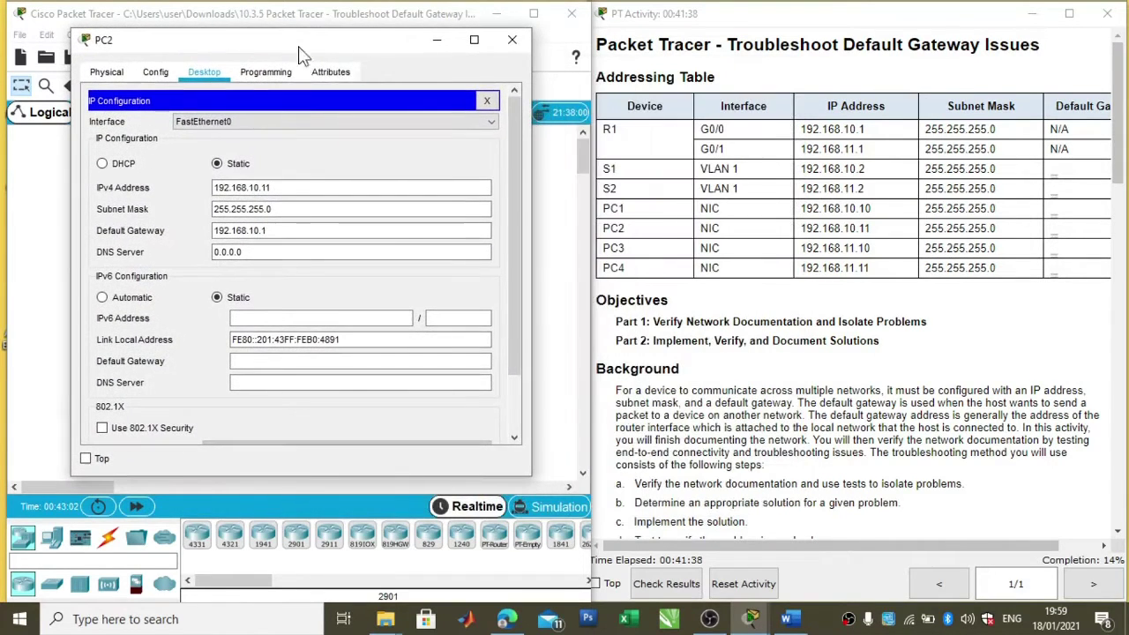
left_click(276, 187)
left_click(287, 229)
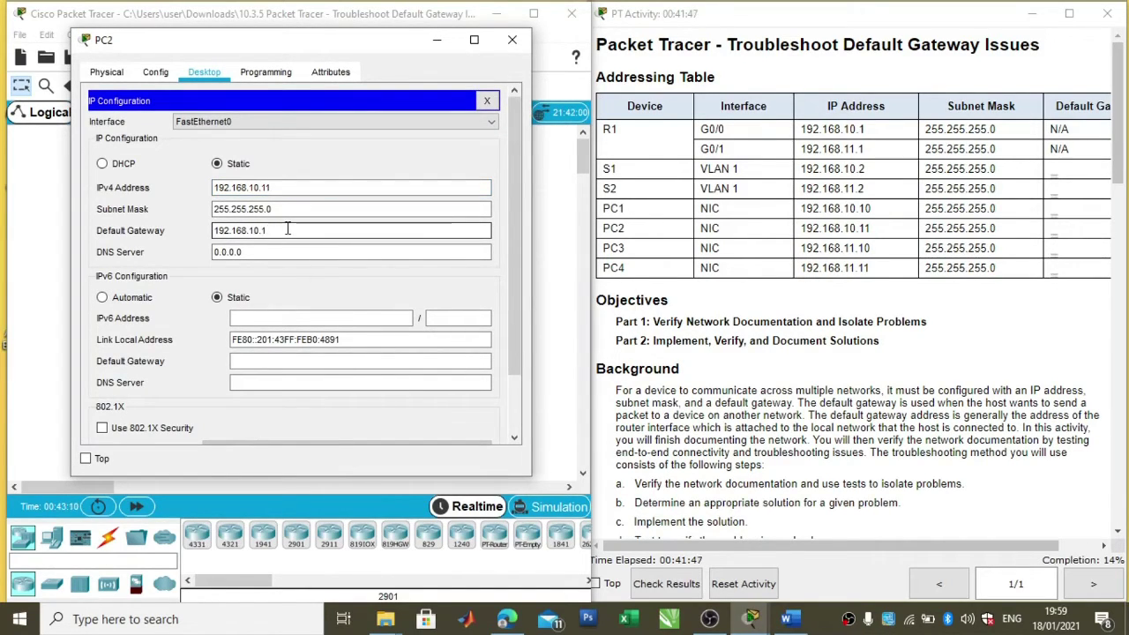
left_click(511, 40)
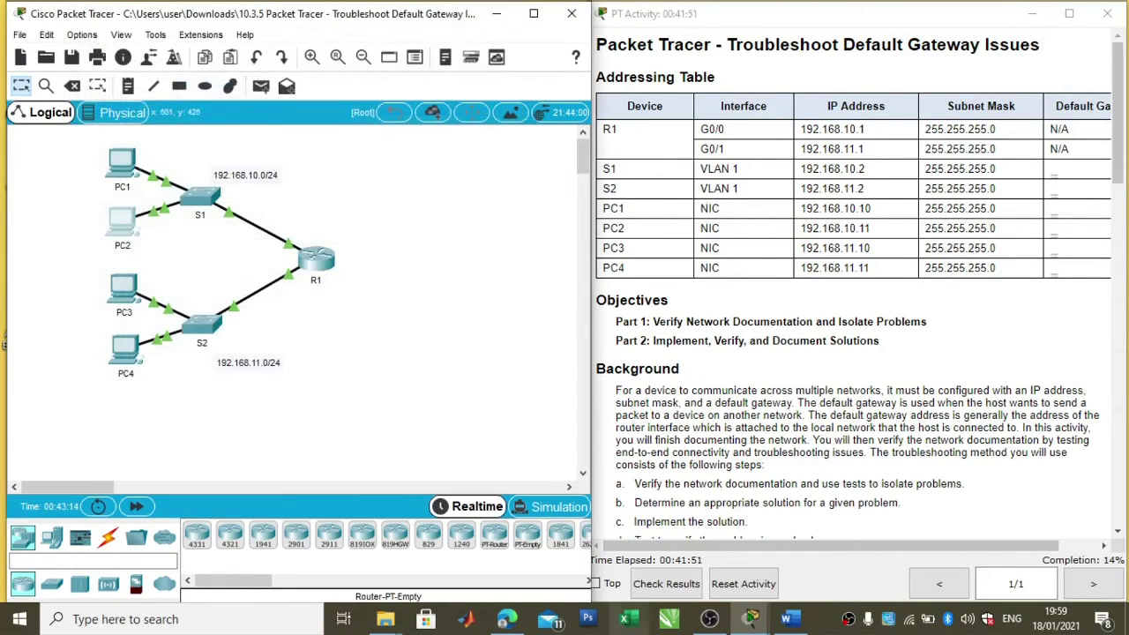
Switch to Word to review the PC1 to PC2 entry in the test documentation table, and return to the Packet Tracer topology
left_click(789, 622)
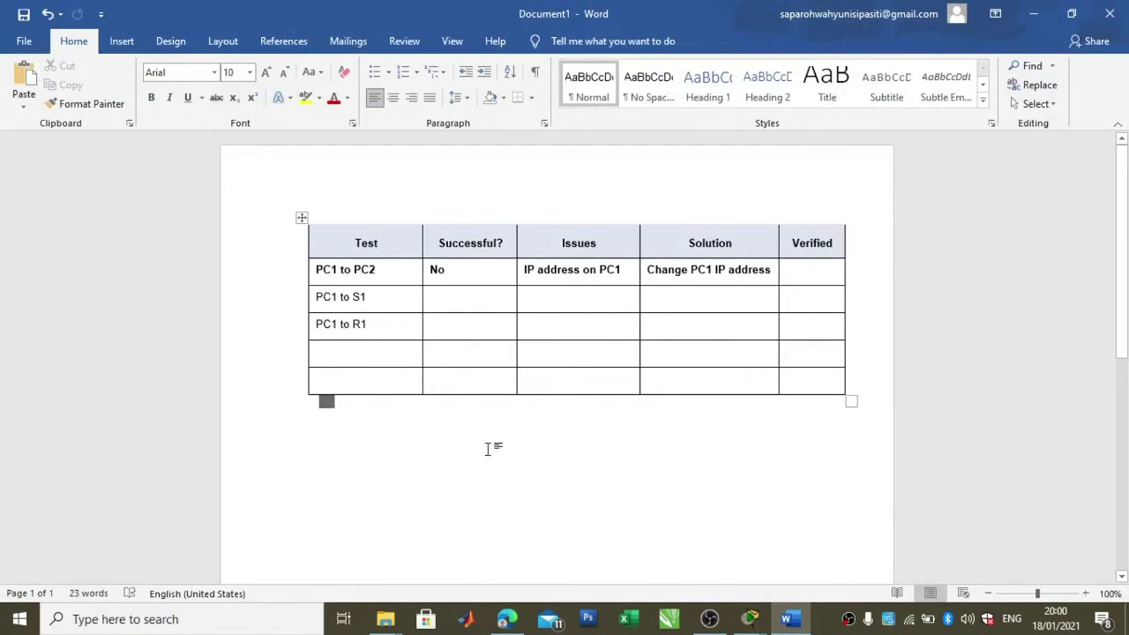
left_click(750, 618)
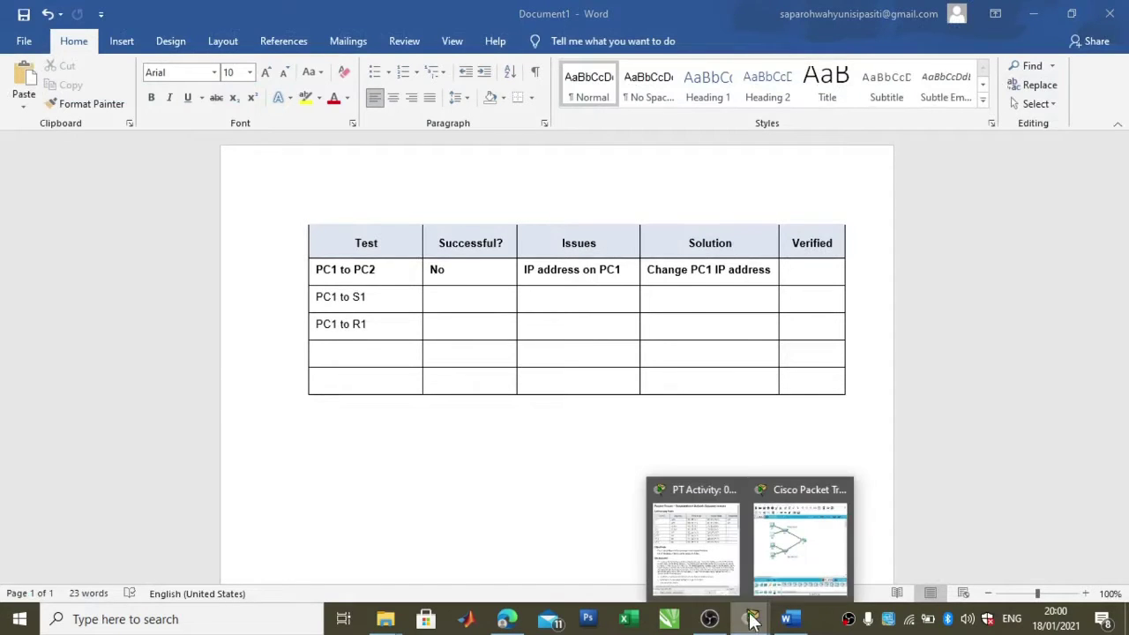
left_click(778, 560)
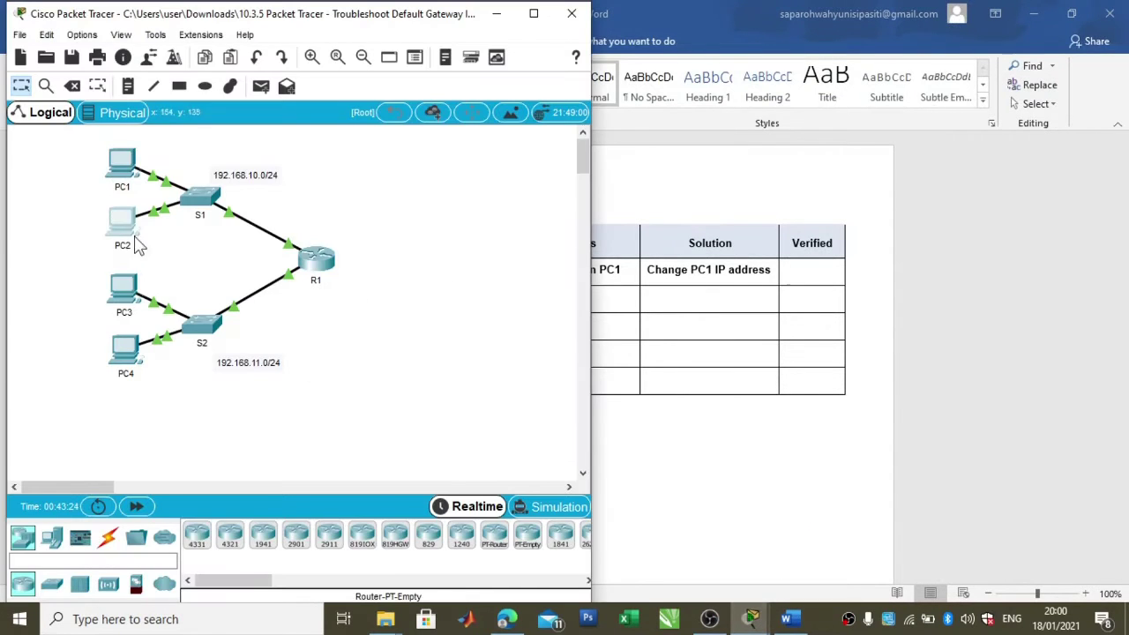
Retest connectivity from PC1 to PC2 by pinging 192.168.10.11 in PC1's Command Prompt with the addressing table alongside, and close PC1's window
left_click(122, 168)
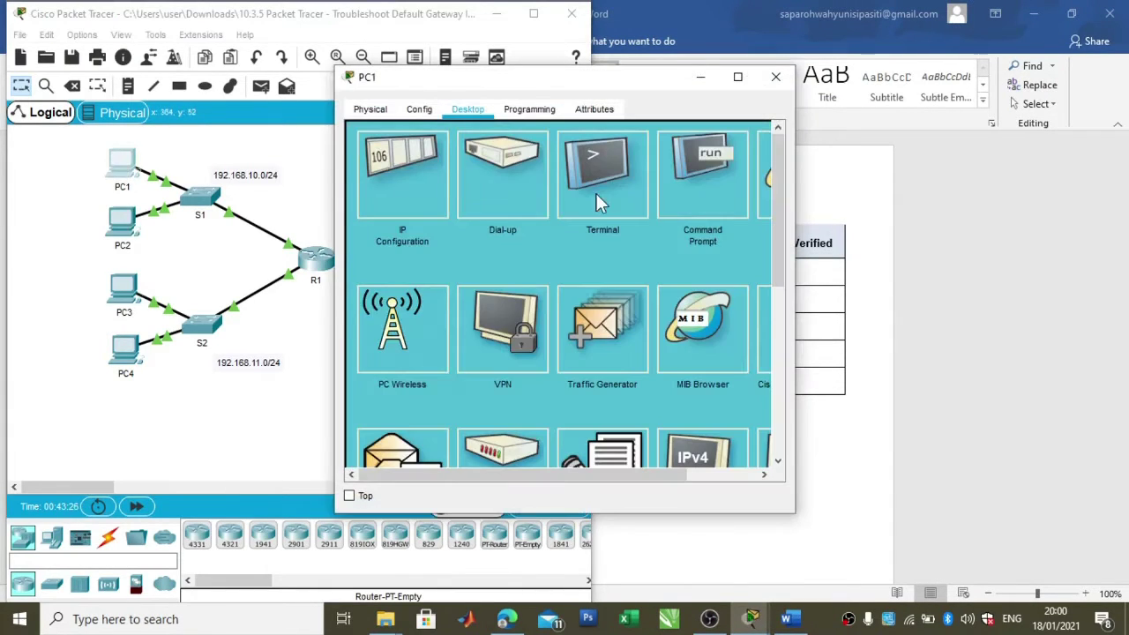
left_click(703, 188)
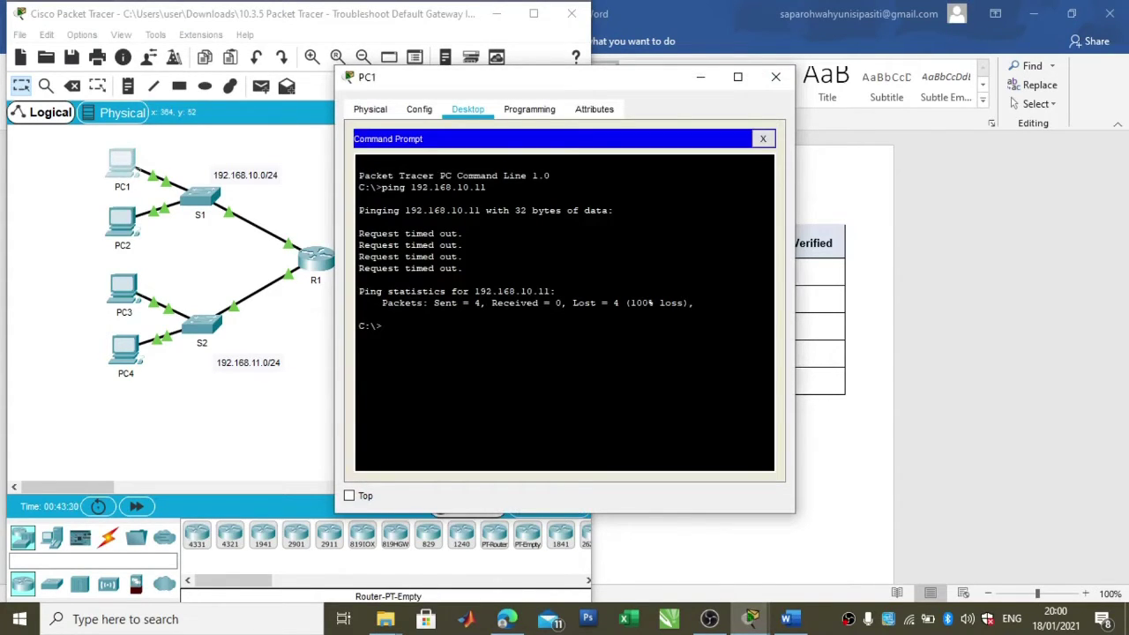
type("ping")
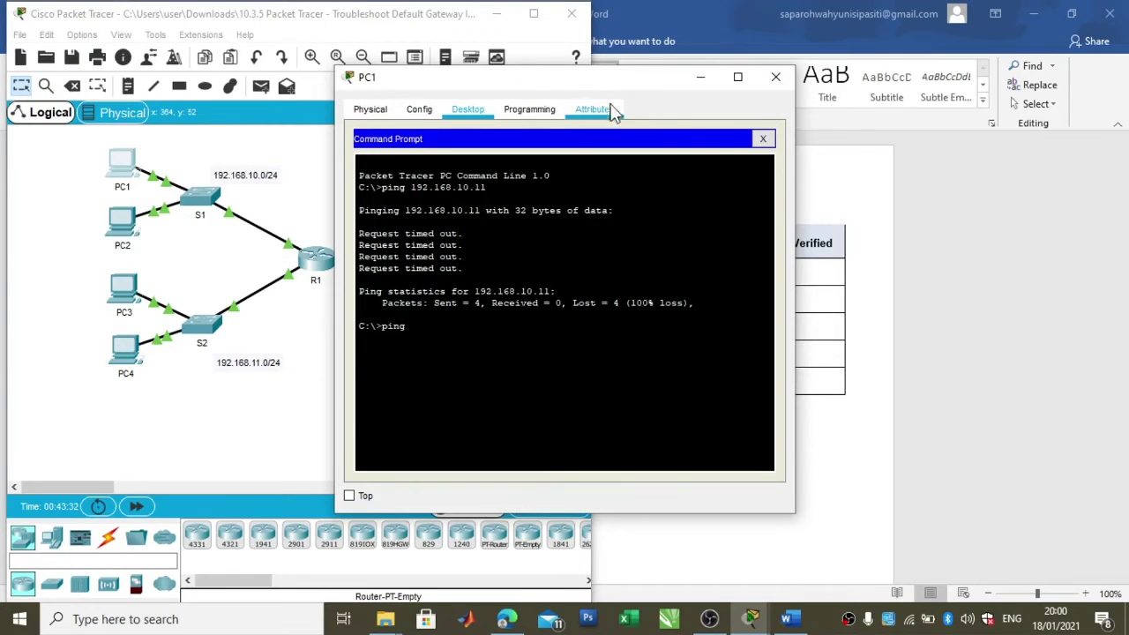
left_click_drag(600, 82, 292, 37)
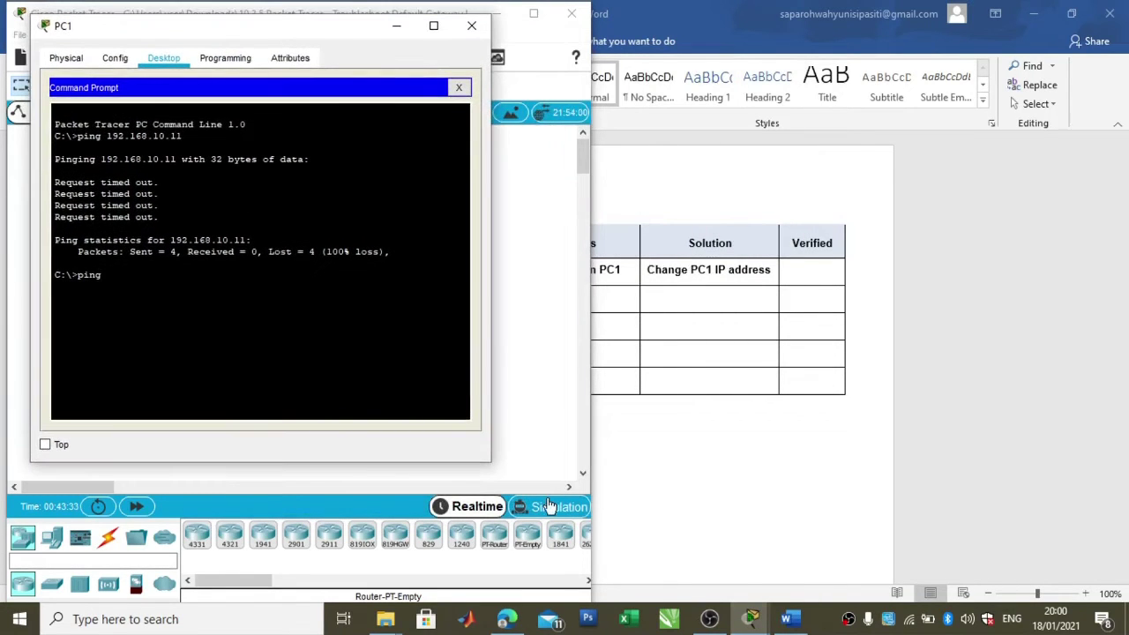
mouse_move(751, 618)
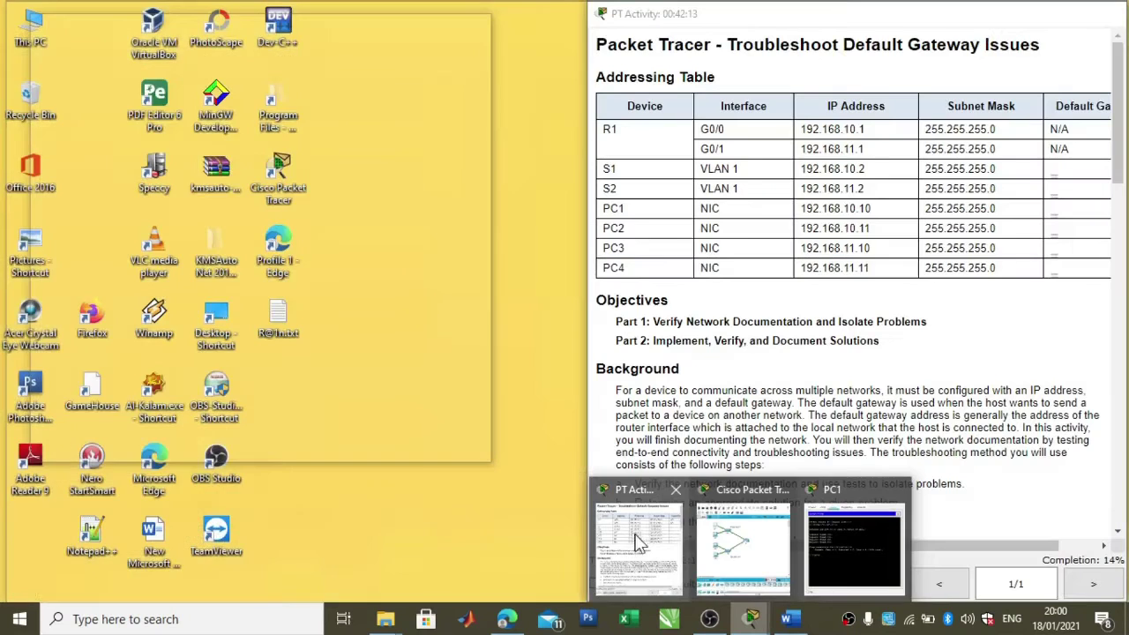
left_click(639, 540)
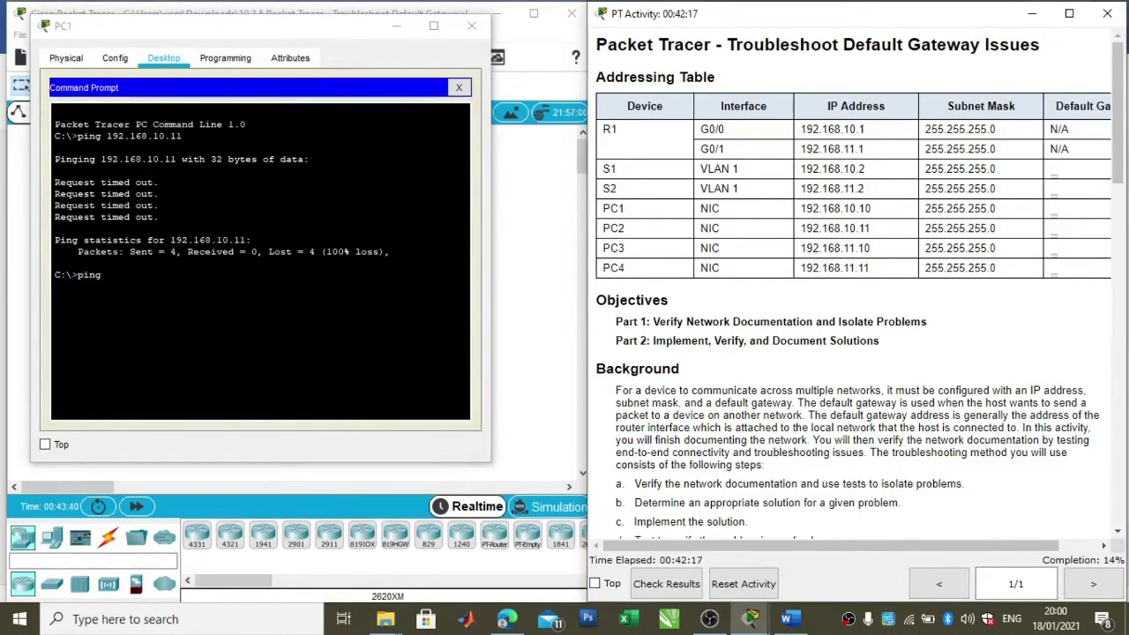
left_click(109, 274)
type("192")
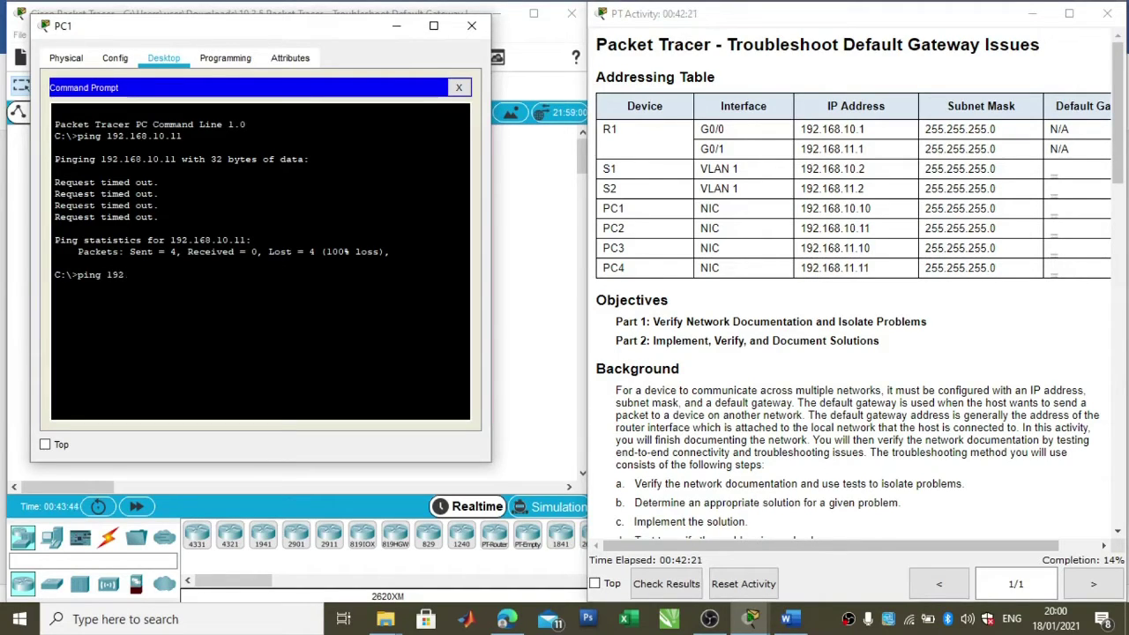
type(".168.10.11")
key("Return")
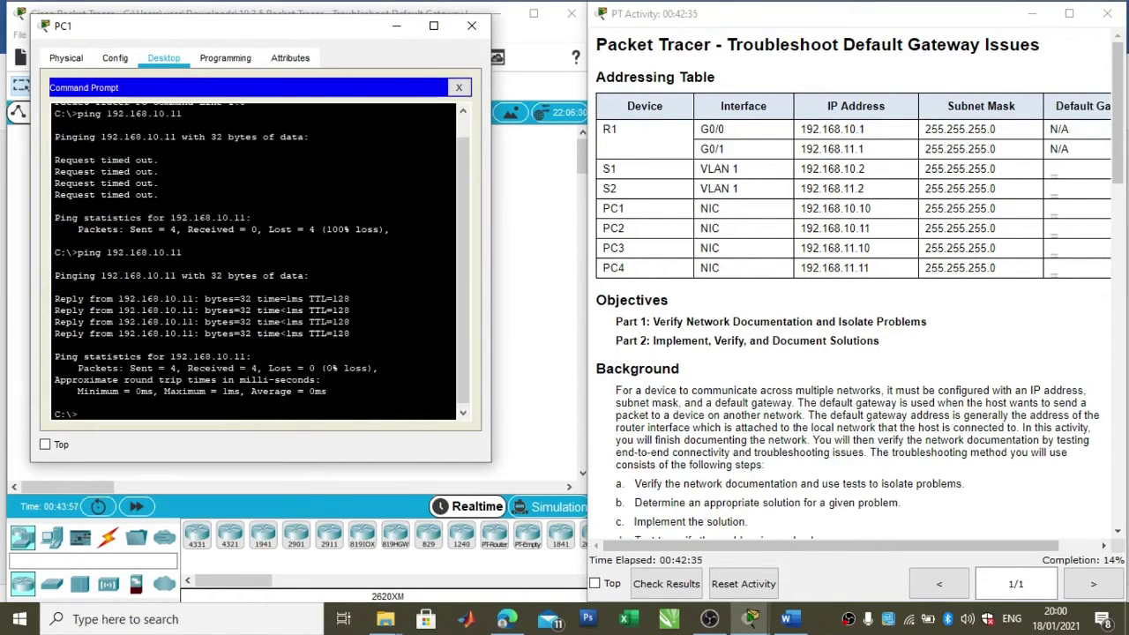
left_click(471, 30)
Switch to Word and enter YES as the Verified result for the PC1 to PC2 test
left_click(787, 618)
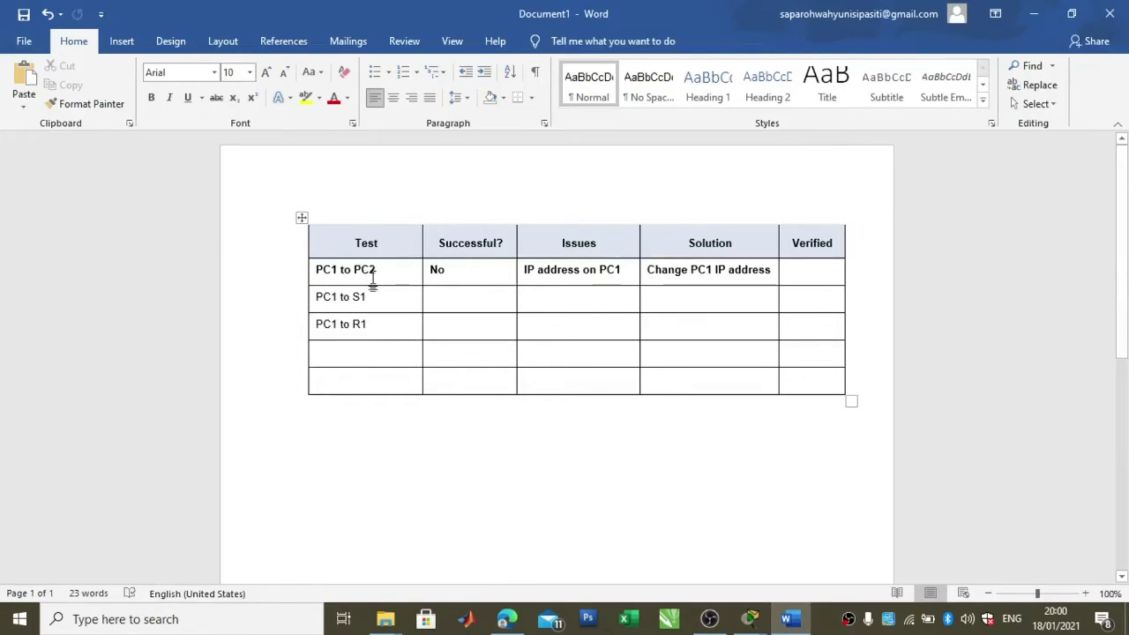
left_click(450, 269)
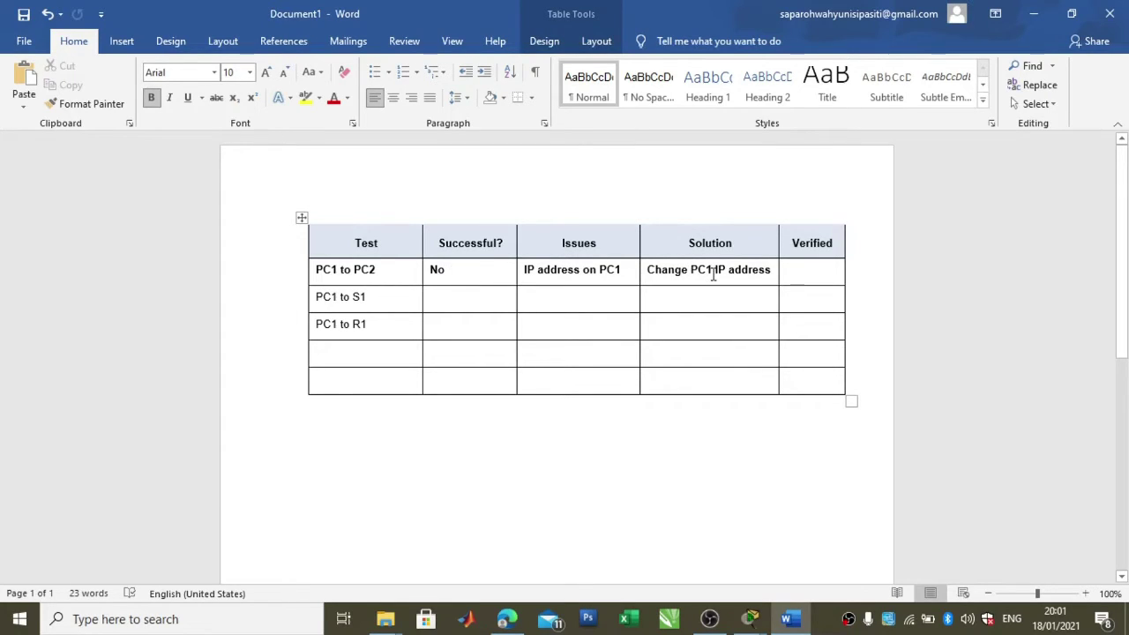
left_click(800, 278)
key("ctrl+z")
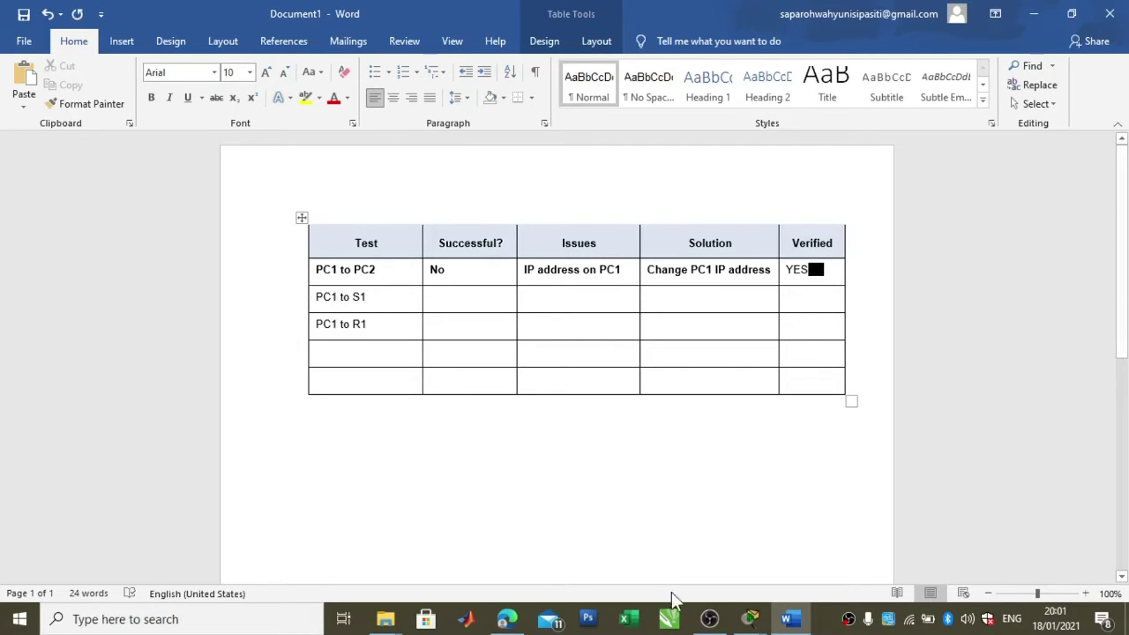
Return to Packet Tracer, open PC1's Command Prompt beside the activity's addressing table, and try to ping S1 at 192.168.10.2
left_click(748, 620)
left_click(785, 551)
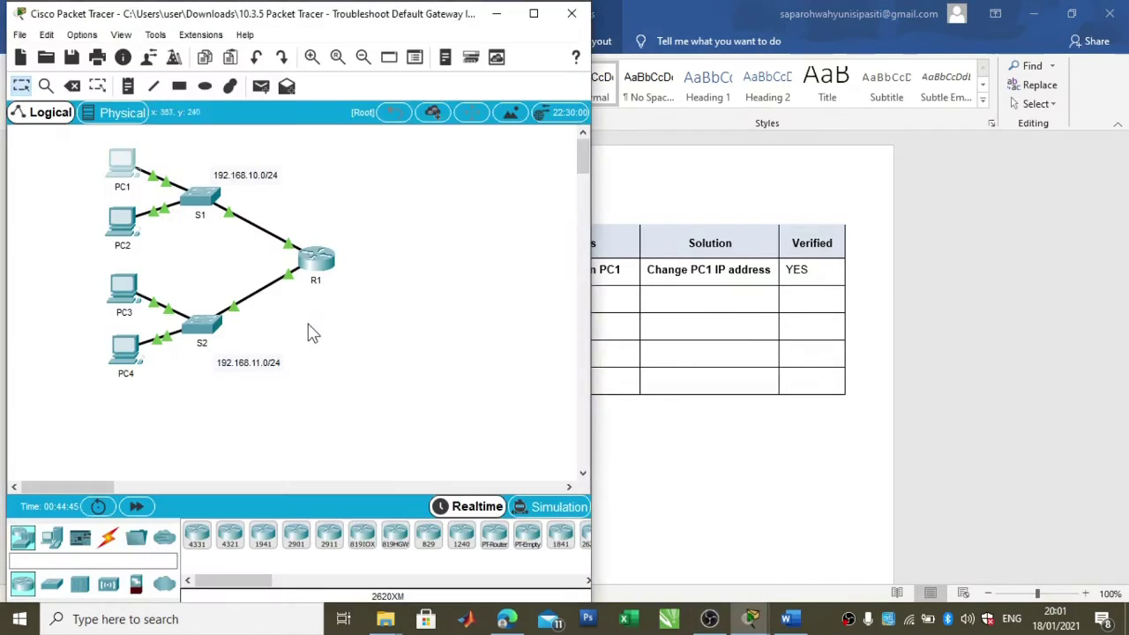
left_click(120, 168)
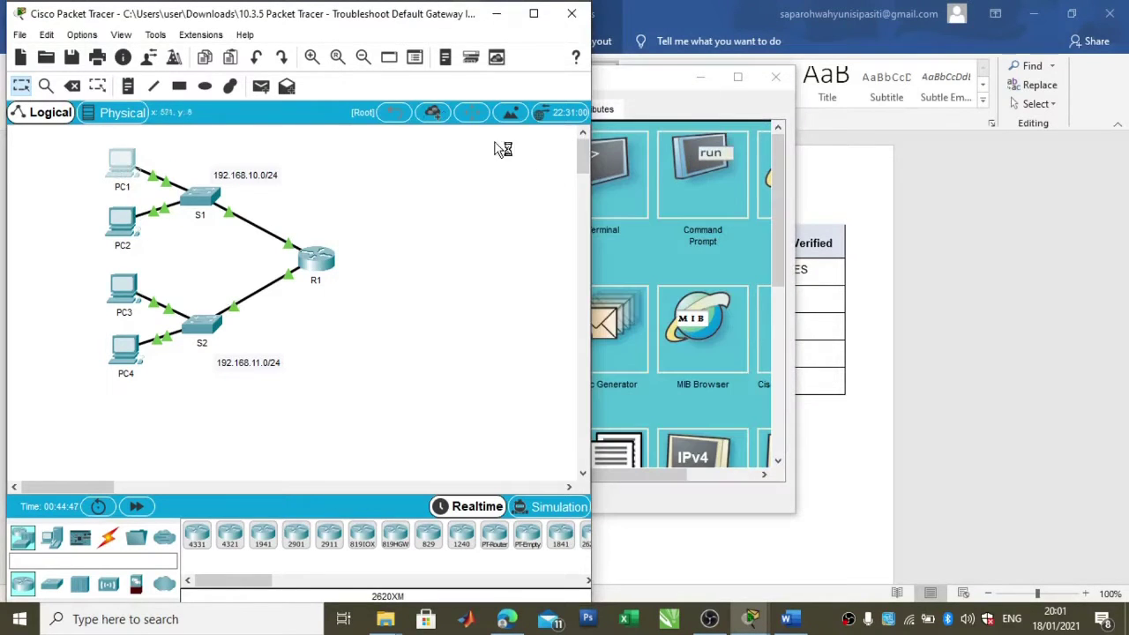
left_click_drag(657, 78, 355, 53)
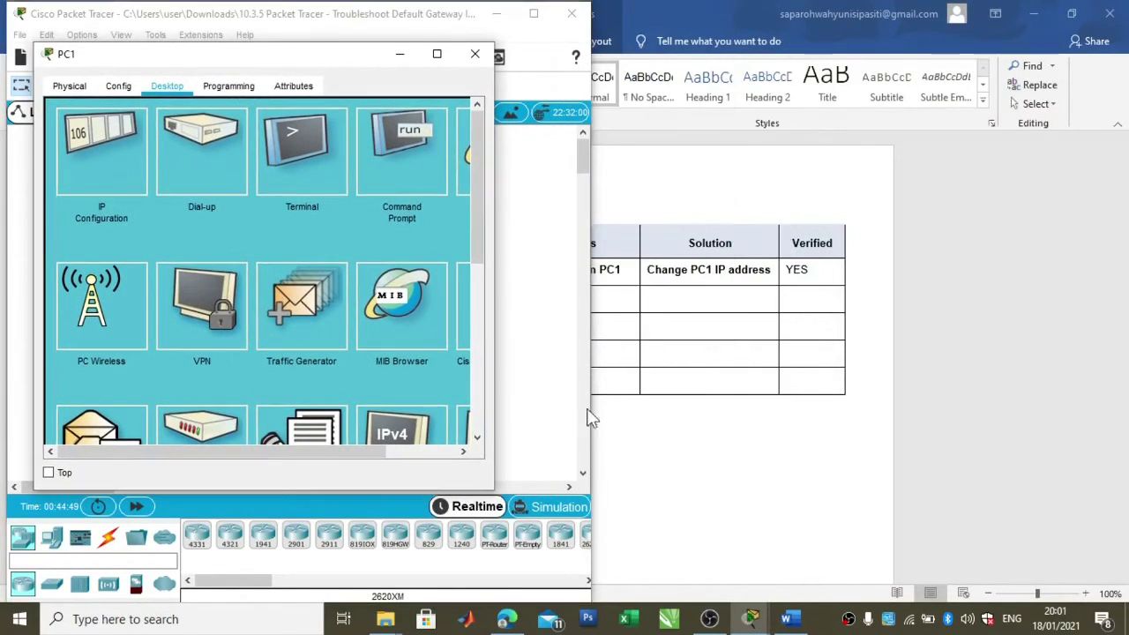
mouse_move(787, 622)
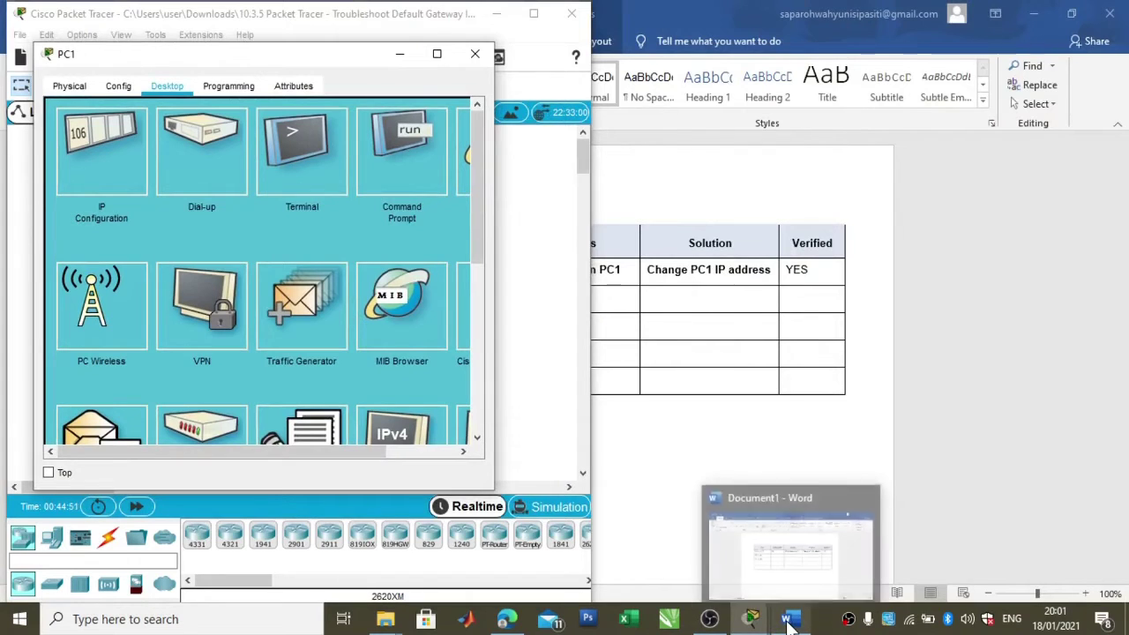
mouse_move(750, 617)
left_click(643, 543)
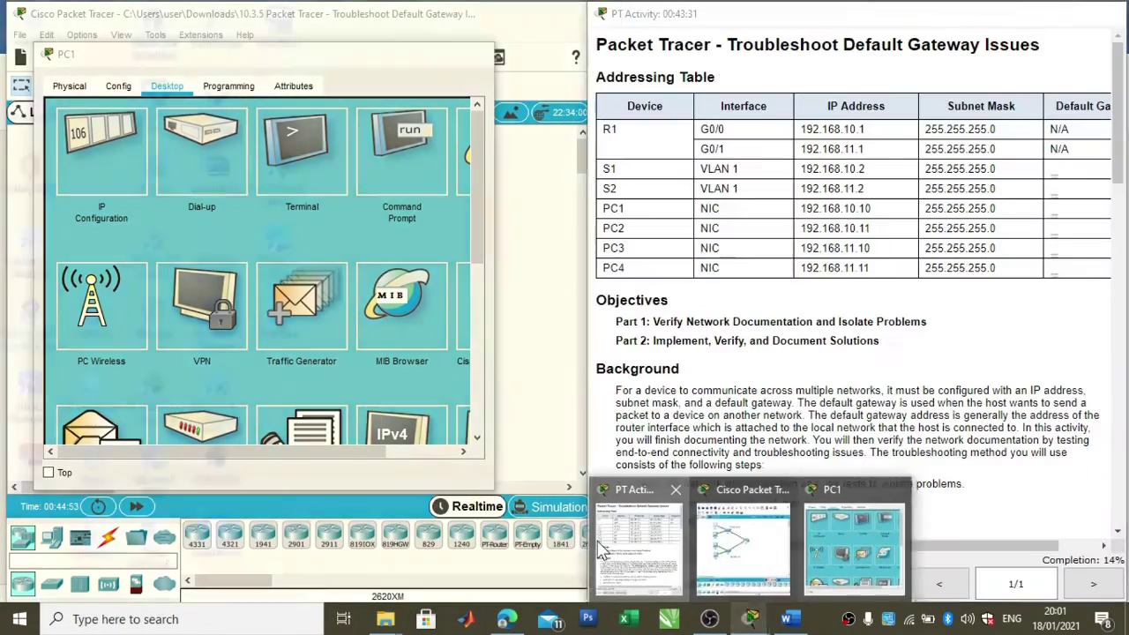
left_click(415, 139)
type("ping")
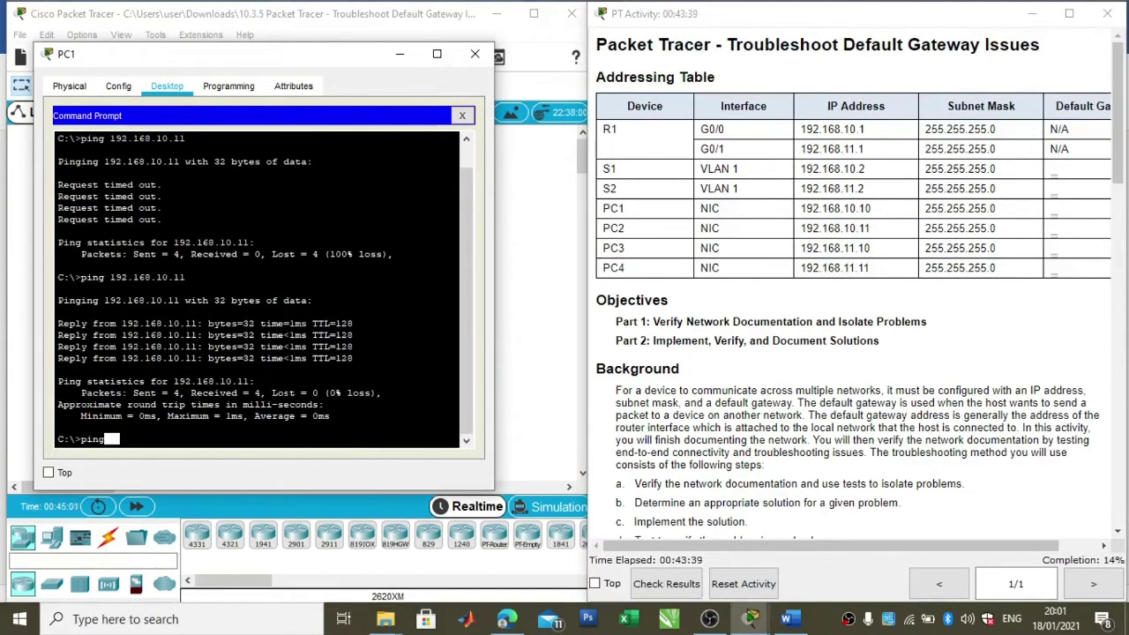
type("192.")
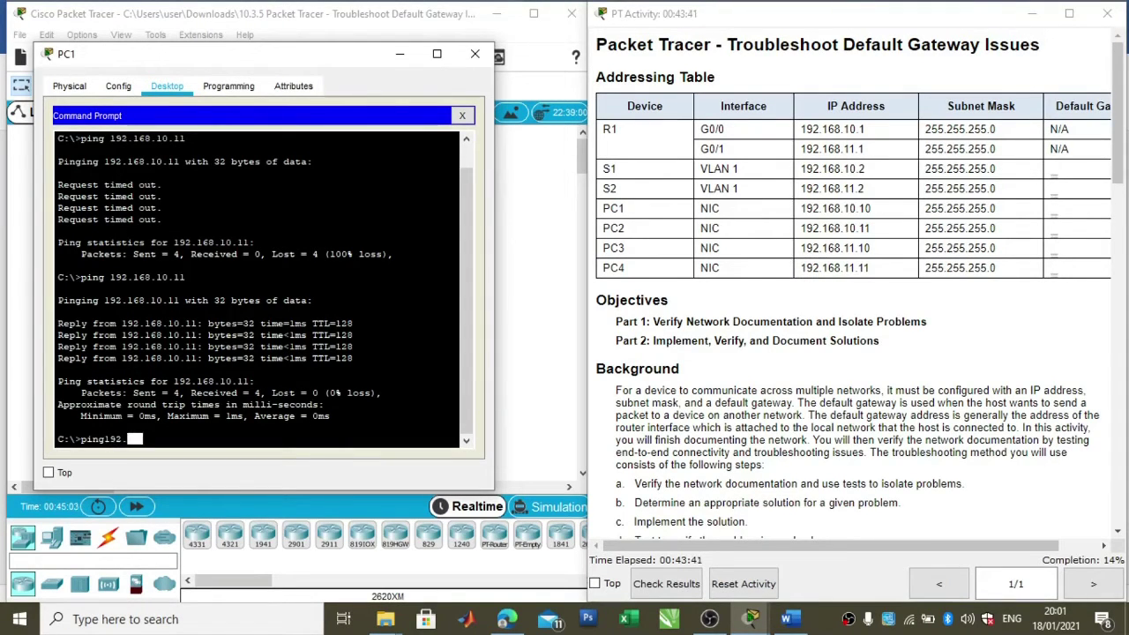
type("168.")
type("10.2")
key("Return")
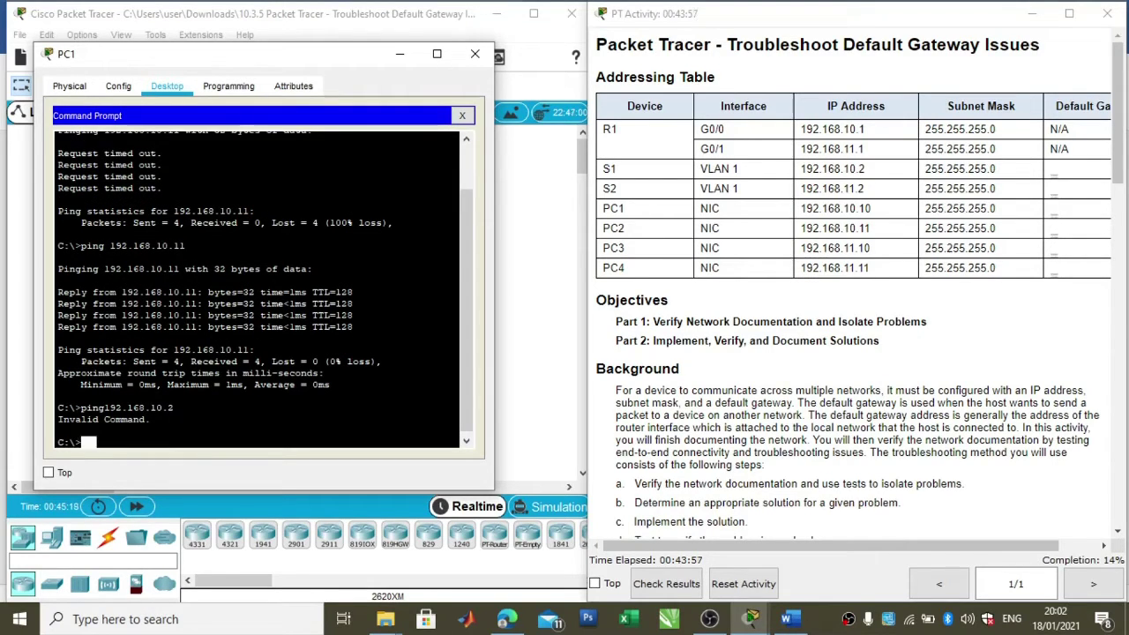
Correct the previous command by inserting the missing space after ping, and ping S1 at 192.168.10.2 from PC1
key("Up")
key("Left")
key("Left")
key("Left")
key("Left")
key("Left")
key("Left")
key("Left")
key("Left")
key("Left")
key("Left")
key("Left")
key("Left")
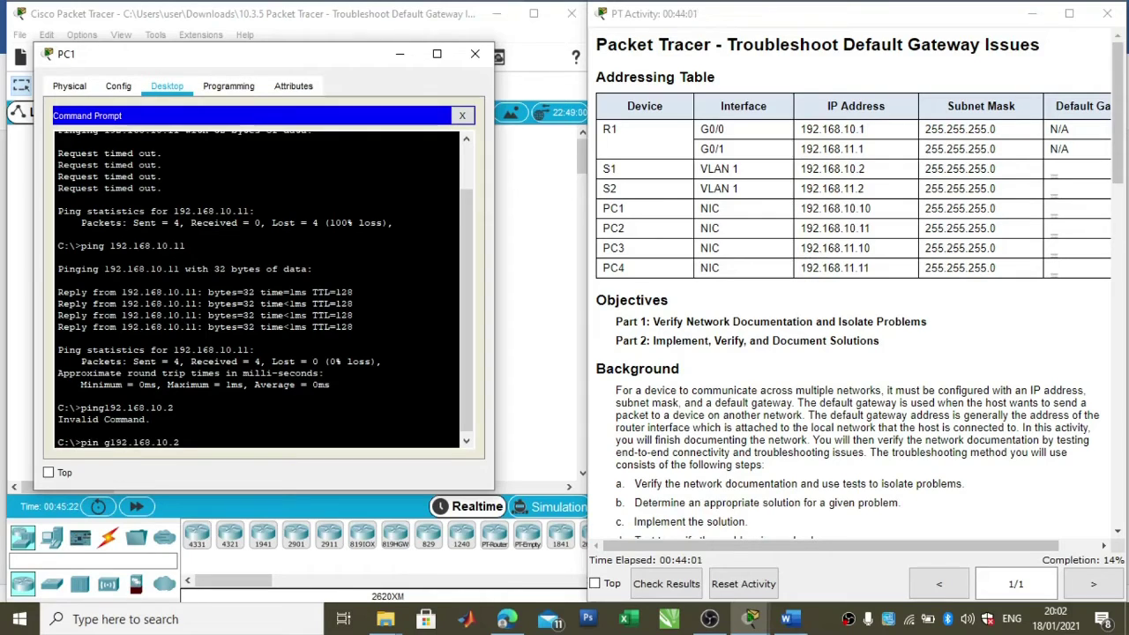
key("BackSpace")
key("Right")
key("Return")
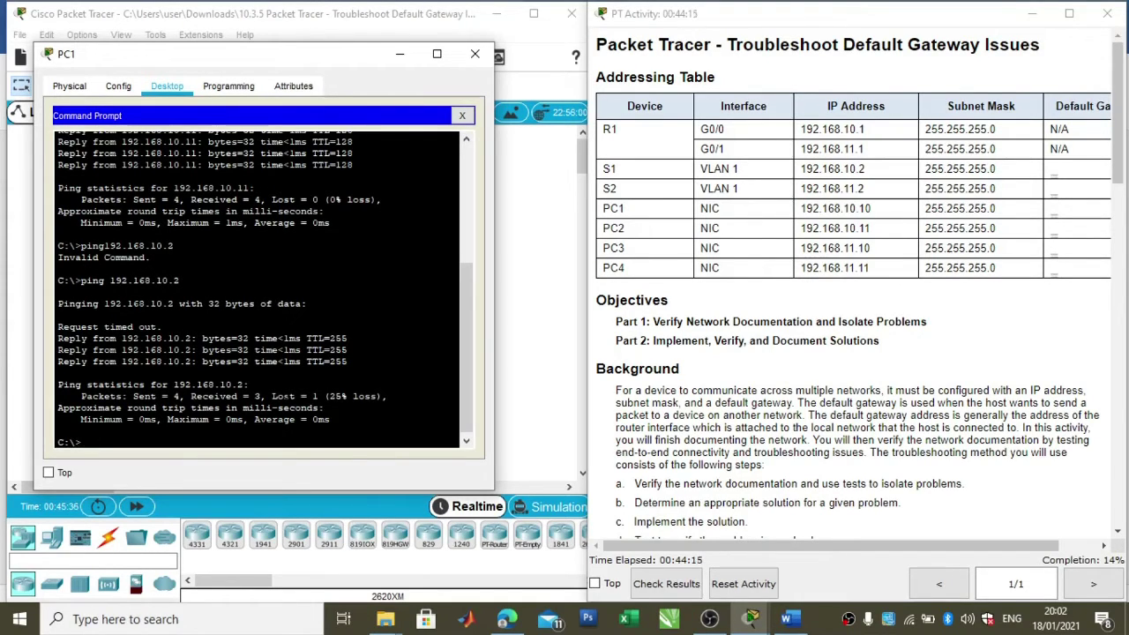
Repeat the ping from PC1 to S1 at 192.168.10.2, and close PC1's window
key("Up")
key("Return")
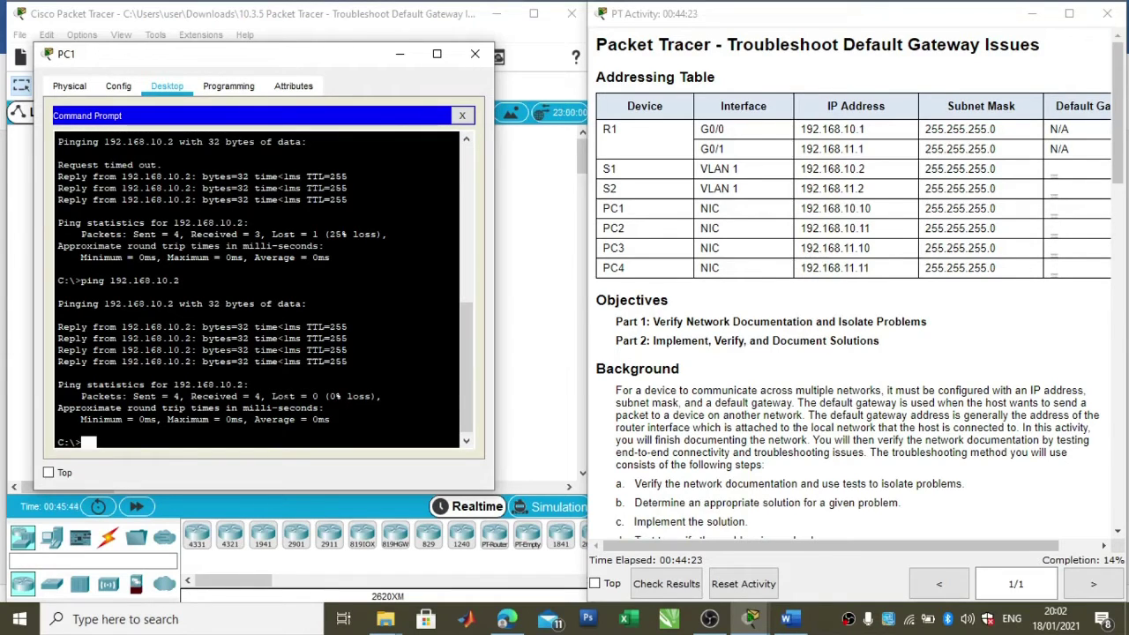
left_click(474, 54)
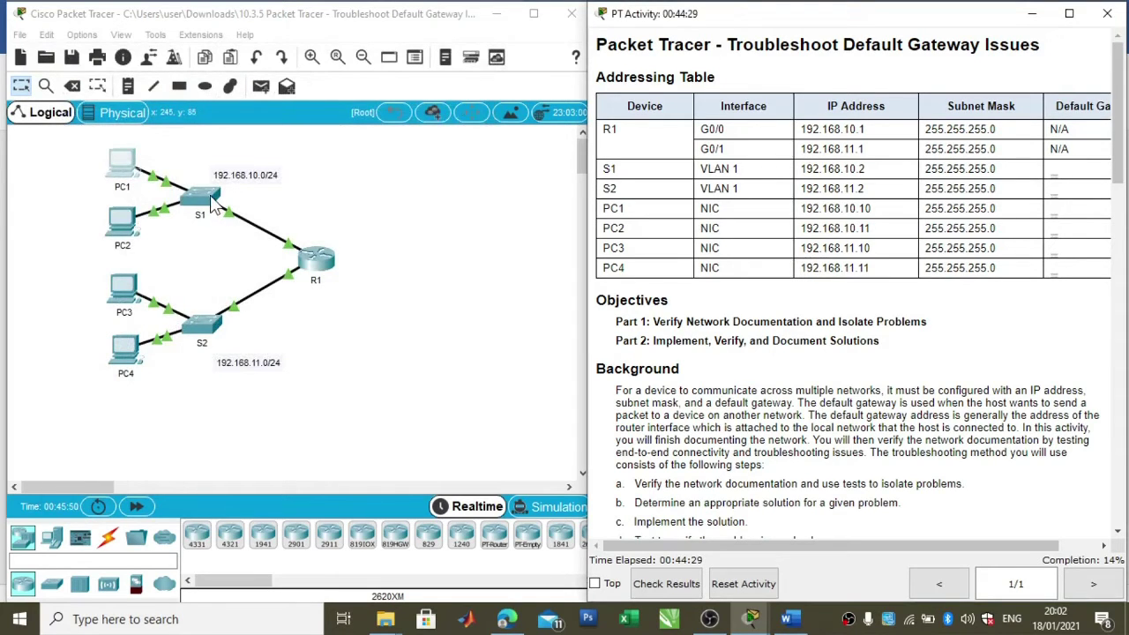
left_click(209, 201)
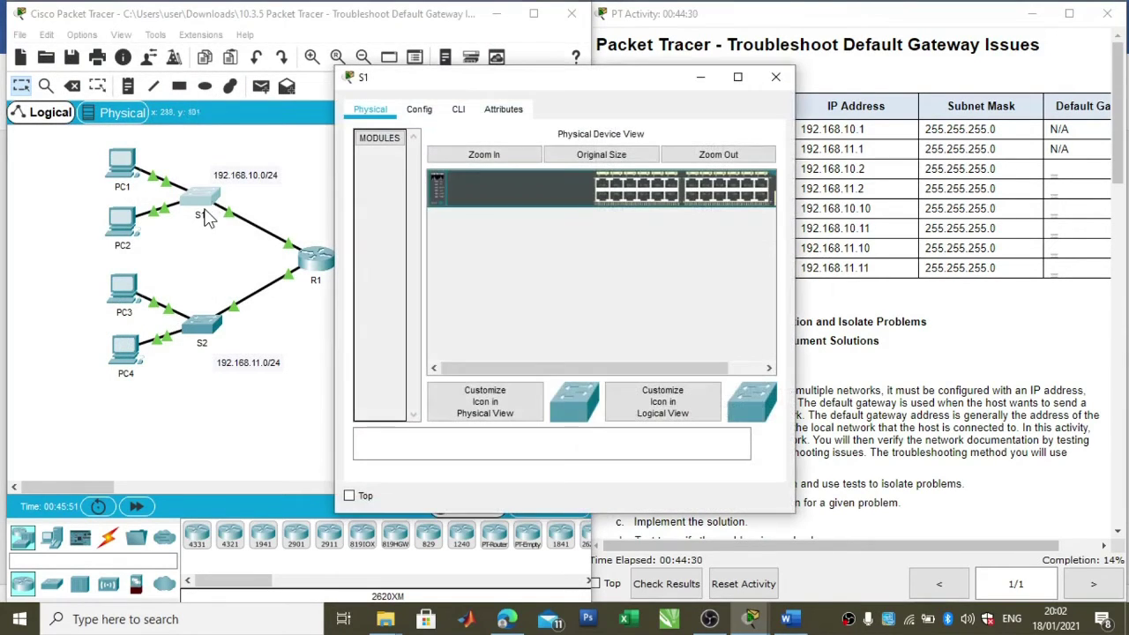
left_click(776, 79)
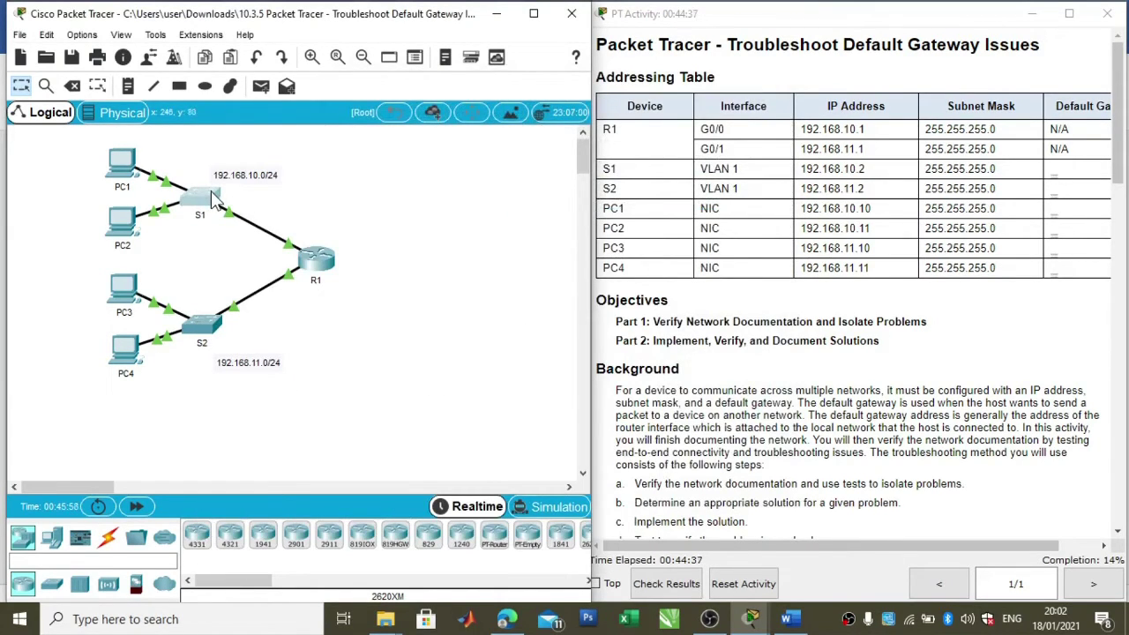
mouse_move(212, 194)
mouse_move(107, 261)
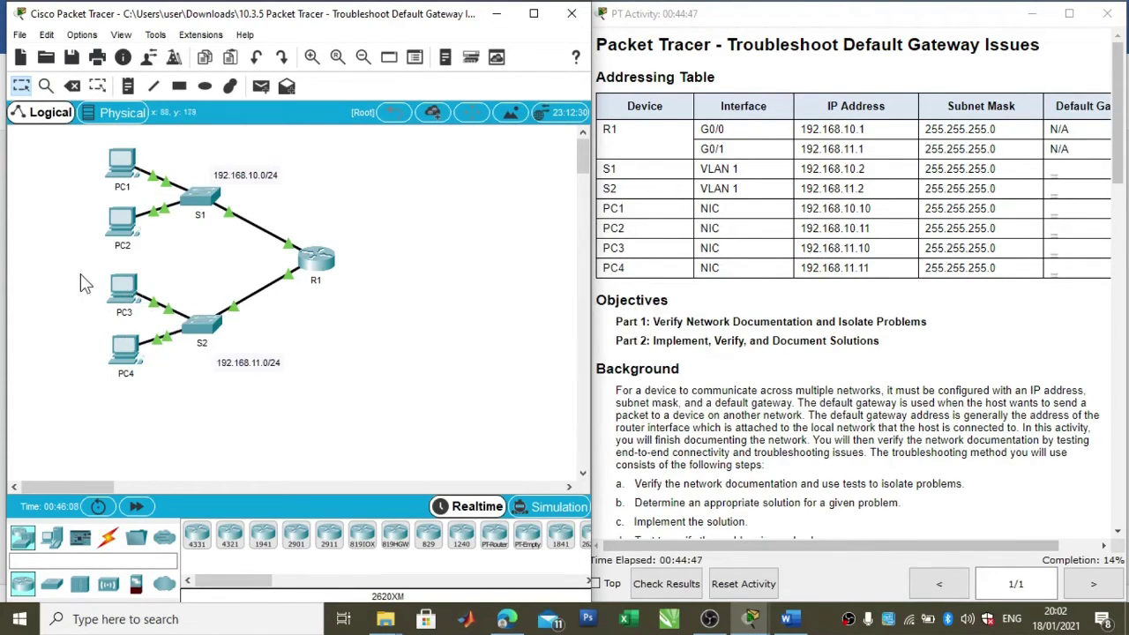
Test connectivity from PC3 to PC4 by pinging 192.168.11.11 in PC3's Command Prompt, and close PC3's window
left_click(130, 286)
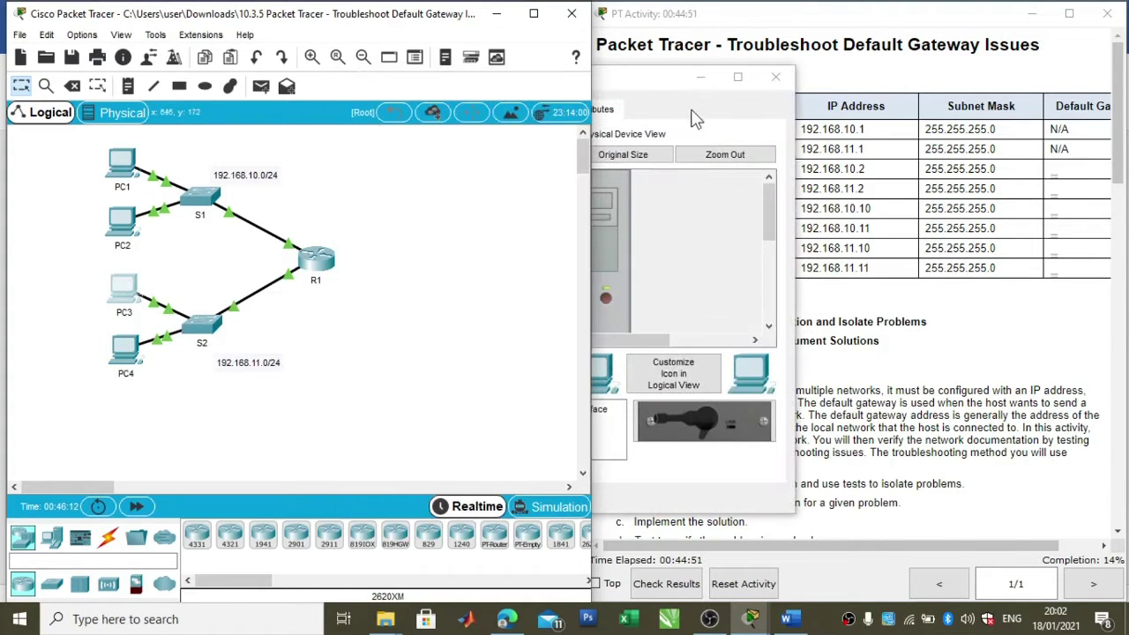
left_click_drag(670, 84, 422, 53)
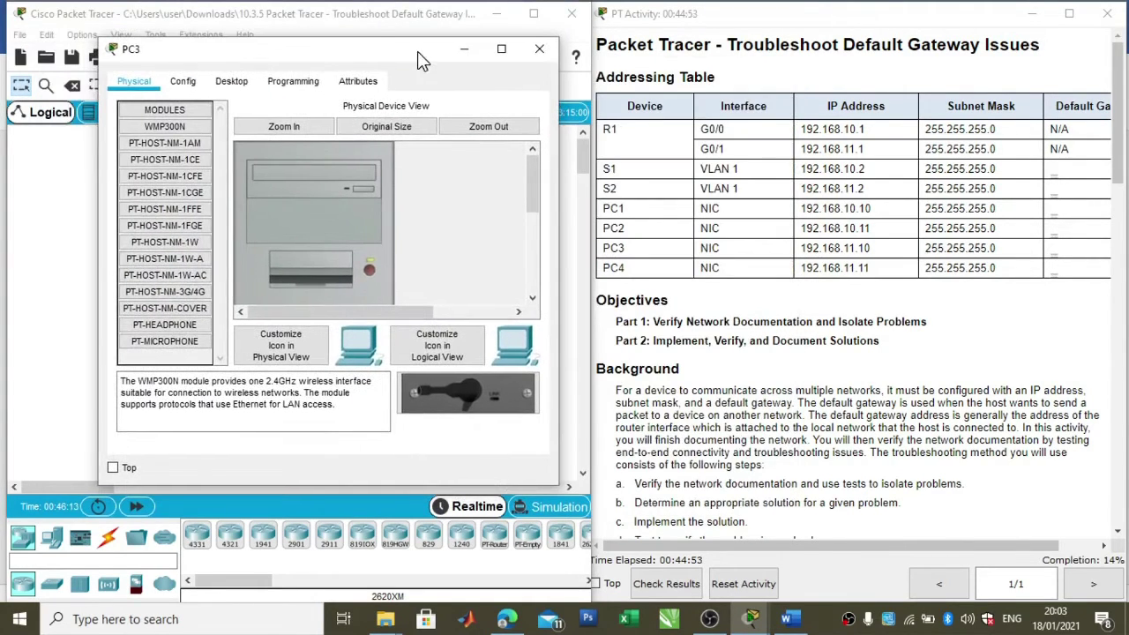
left_click(289, 83)
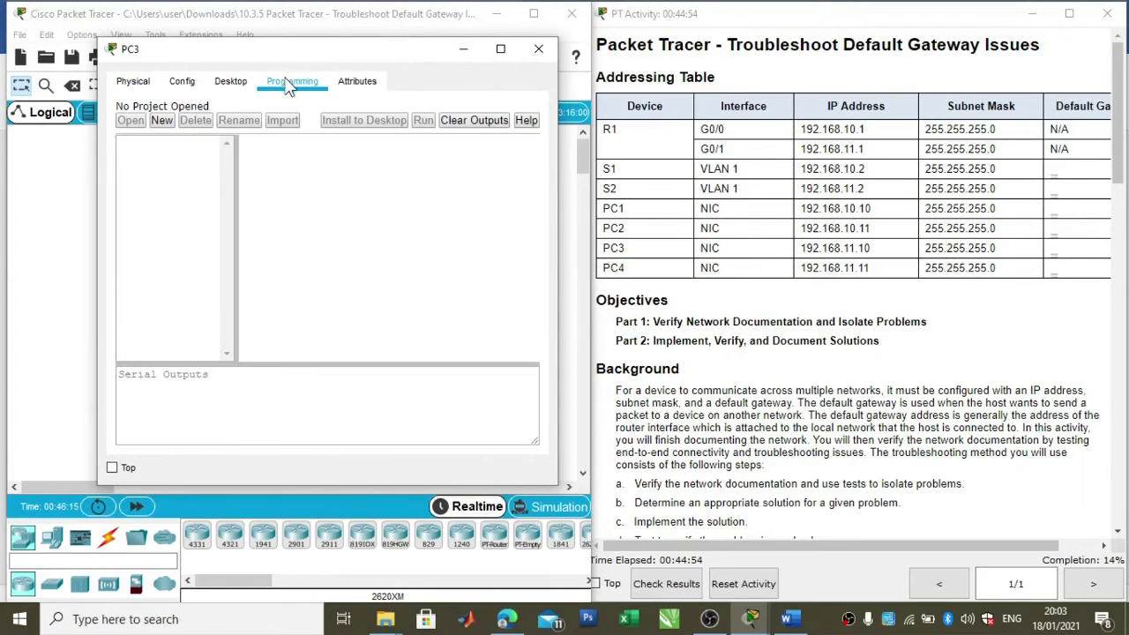
left_click(233, 85)
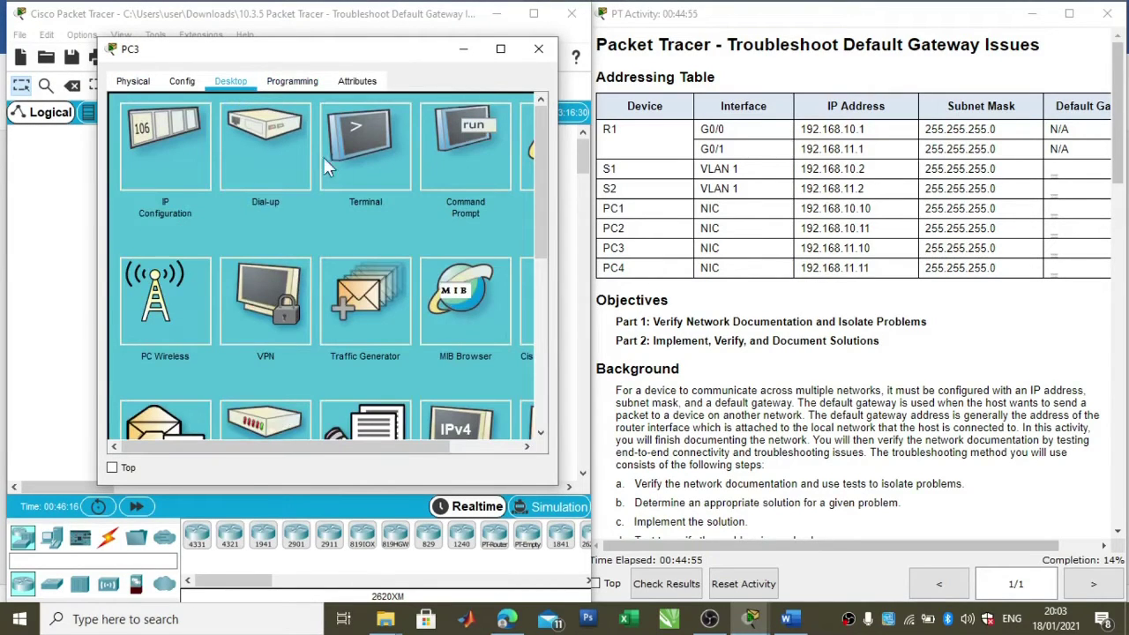
left_click(464, 167)
type("pi")
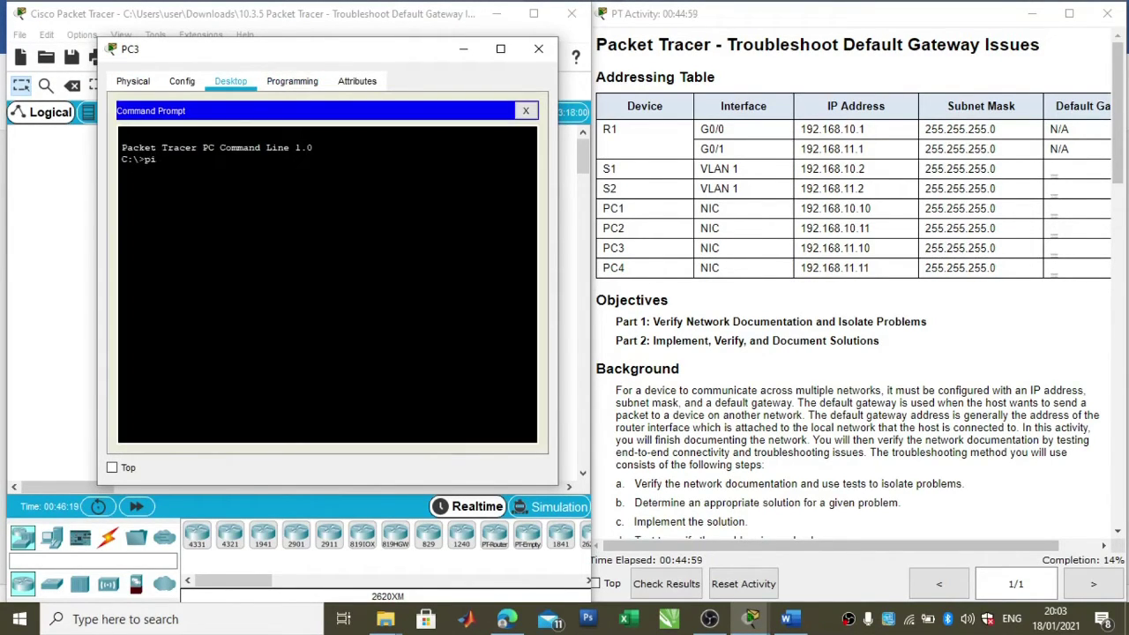
type("ng 192.168.")
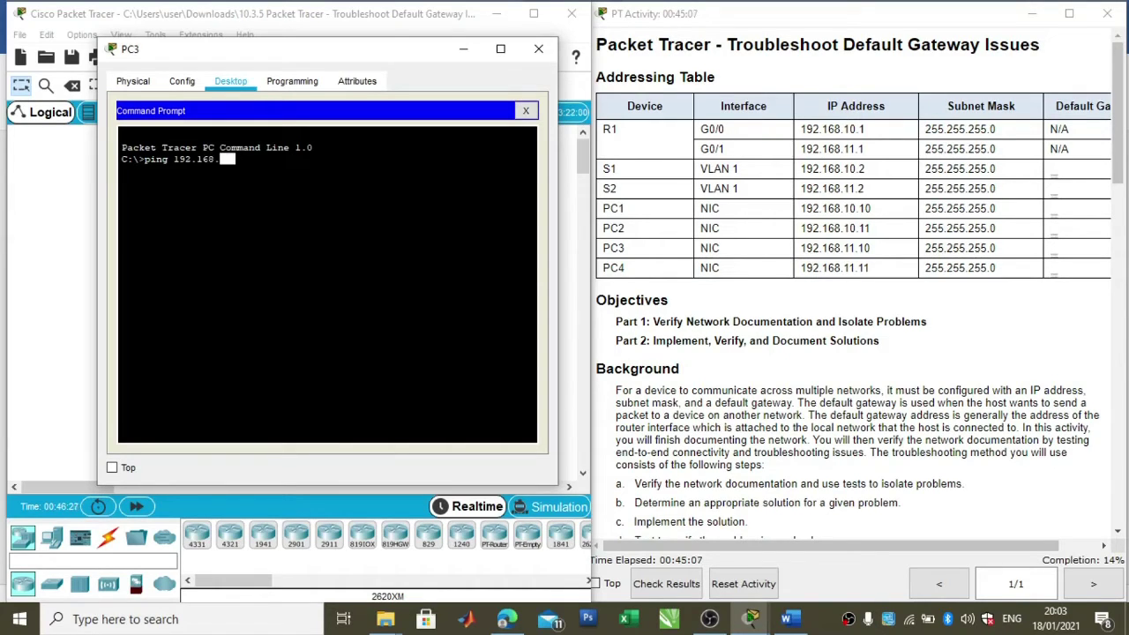
type("11.11")
key("Return")
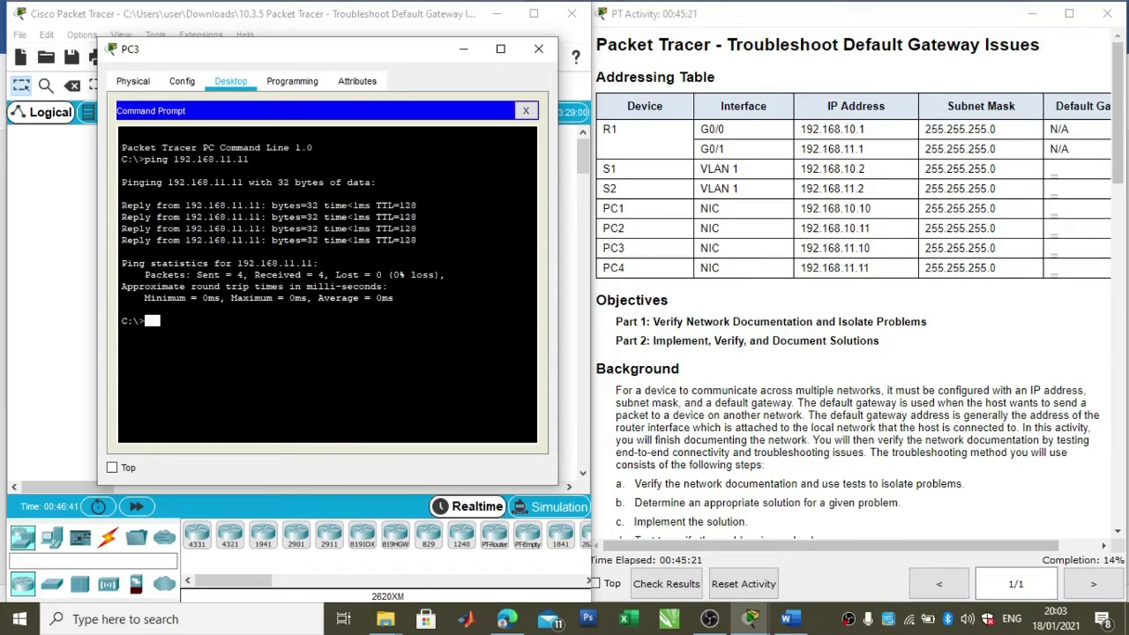
left_click(539, 50)
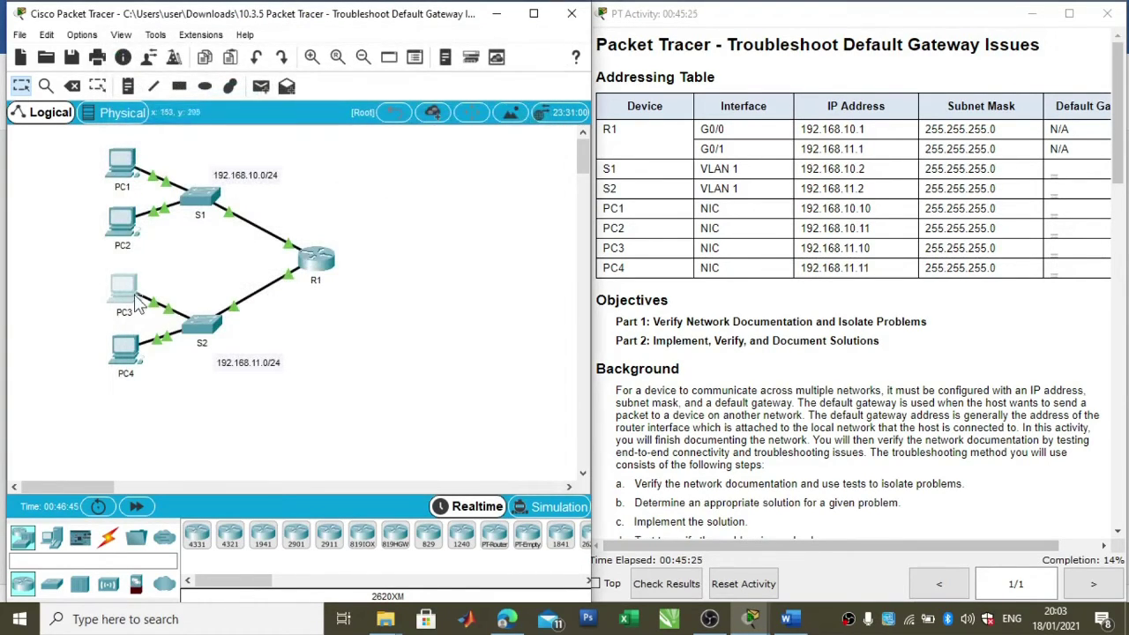
Check PC3's IPv4 address, subnet mask and default gateway in its IP Configuration against the addressing table, and close PC3's window
mouse_move(123, 293)
left_click(126, 296)
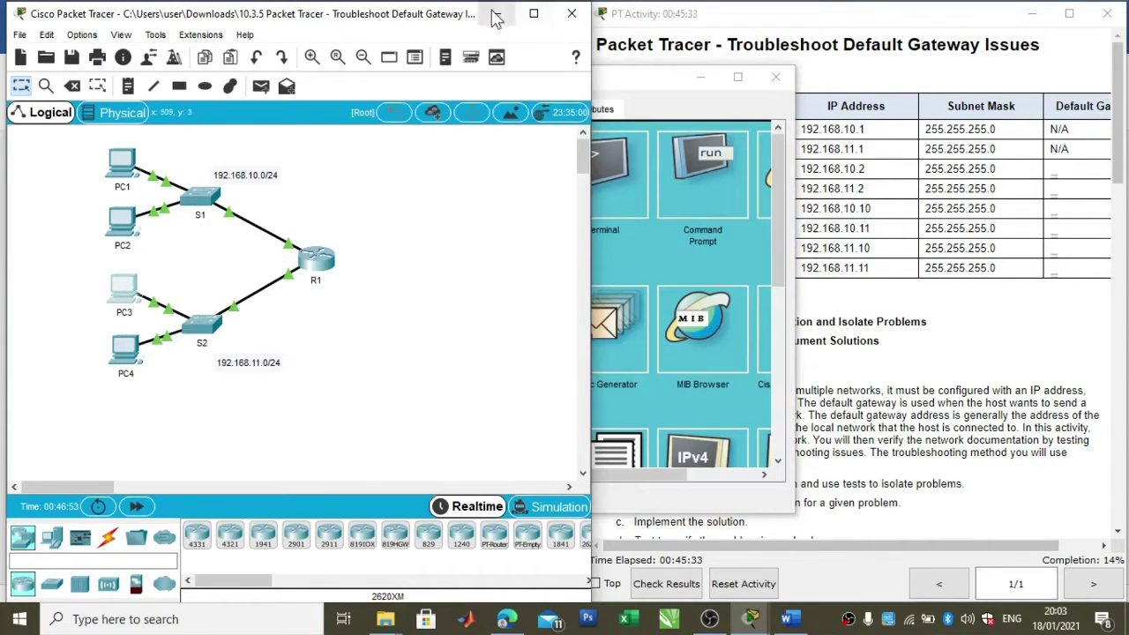
left_click_drag(662, 71, 326, 27)
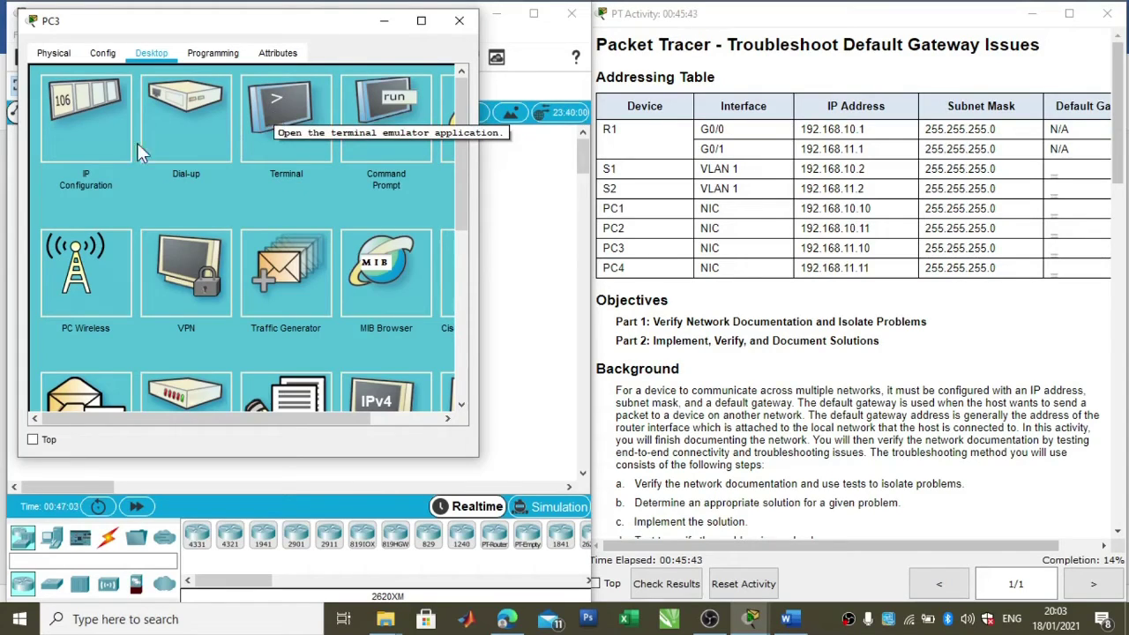
left_click(79, 106)
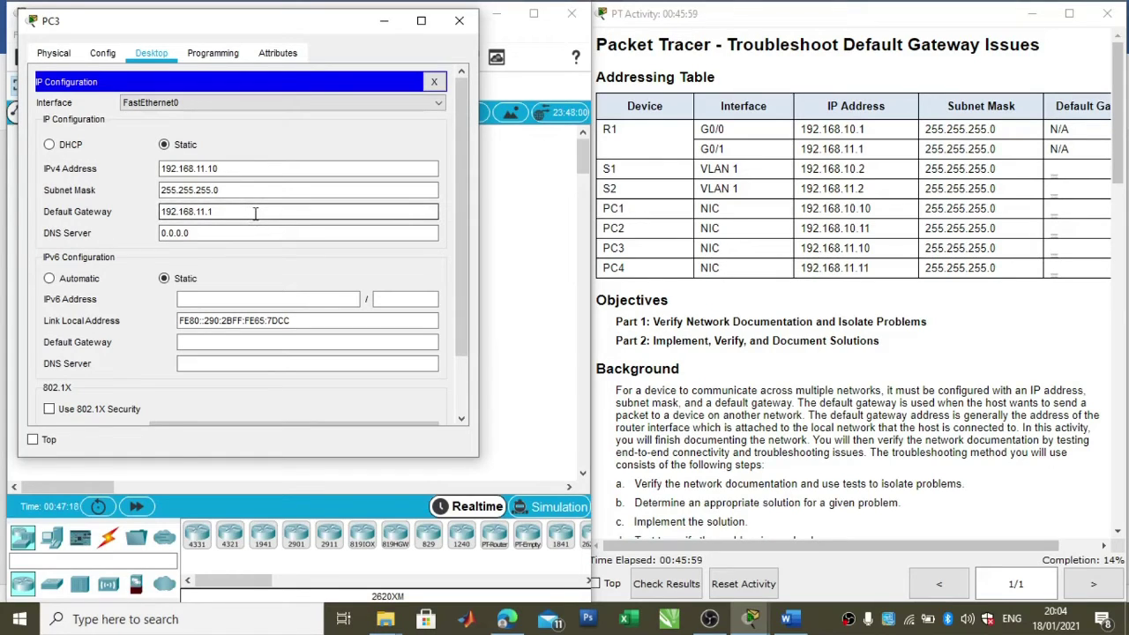
left_click(459, 21)
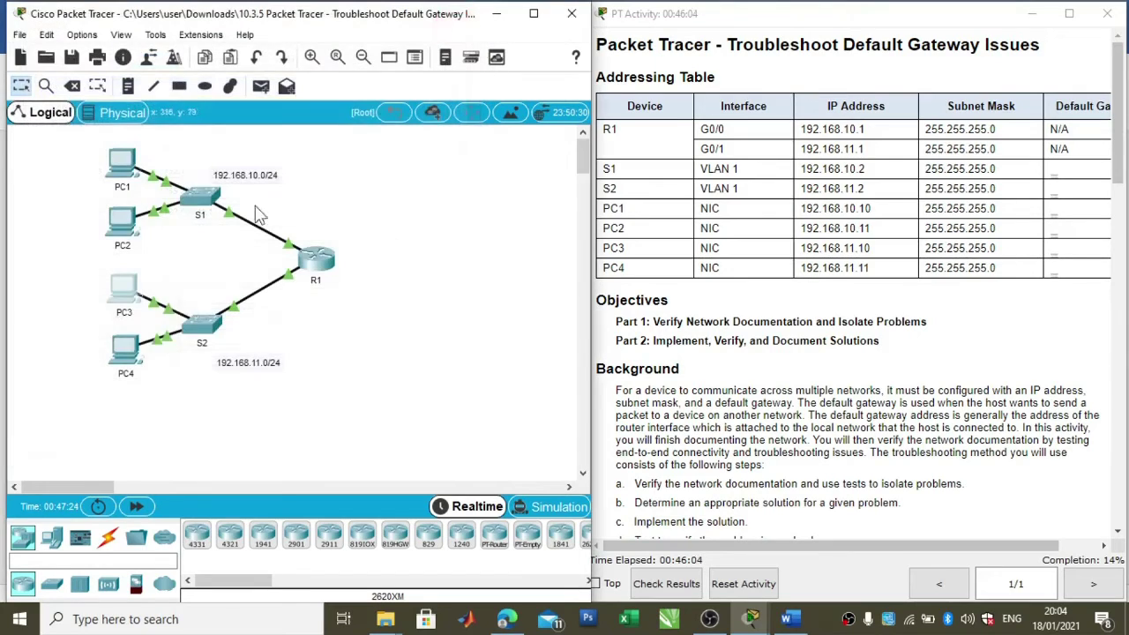
Open PC4's IP Configuration beside the activity instructions and check its IPv4 address and subnet mask against the addressing table
left_click(127, 344)
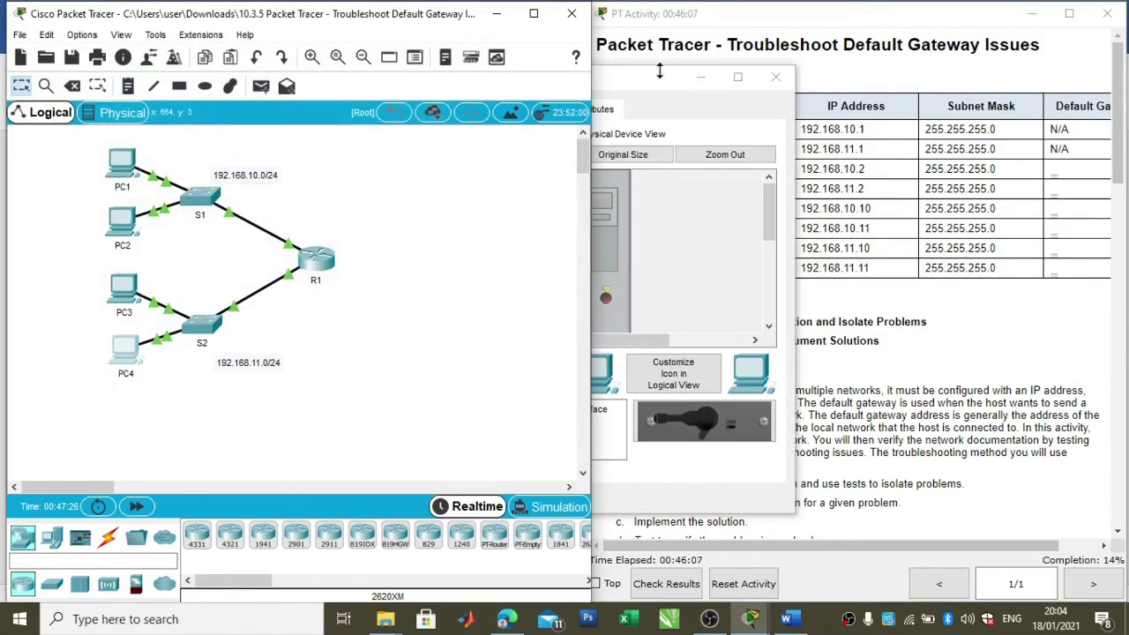
left_click(659, 75)
left_click_drag(658, 80, 395, 97)
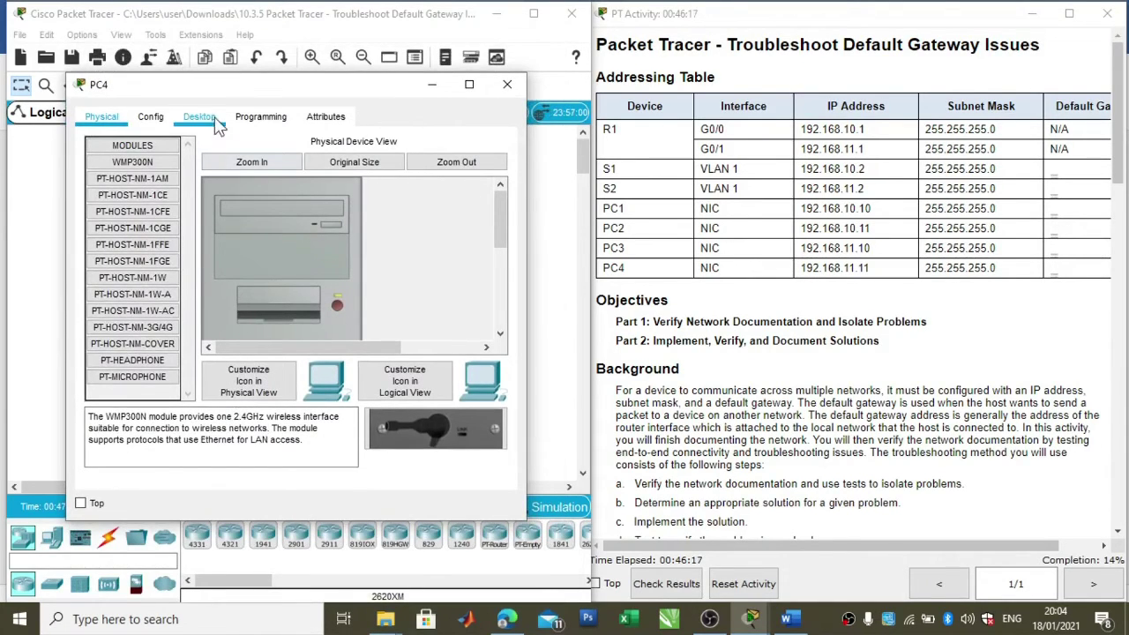
left_click(169, 116)
left_click(112, 166)
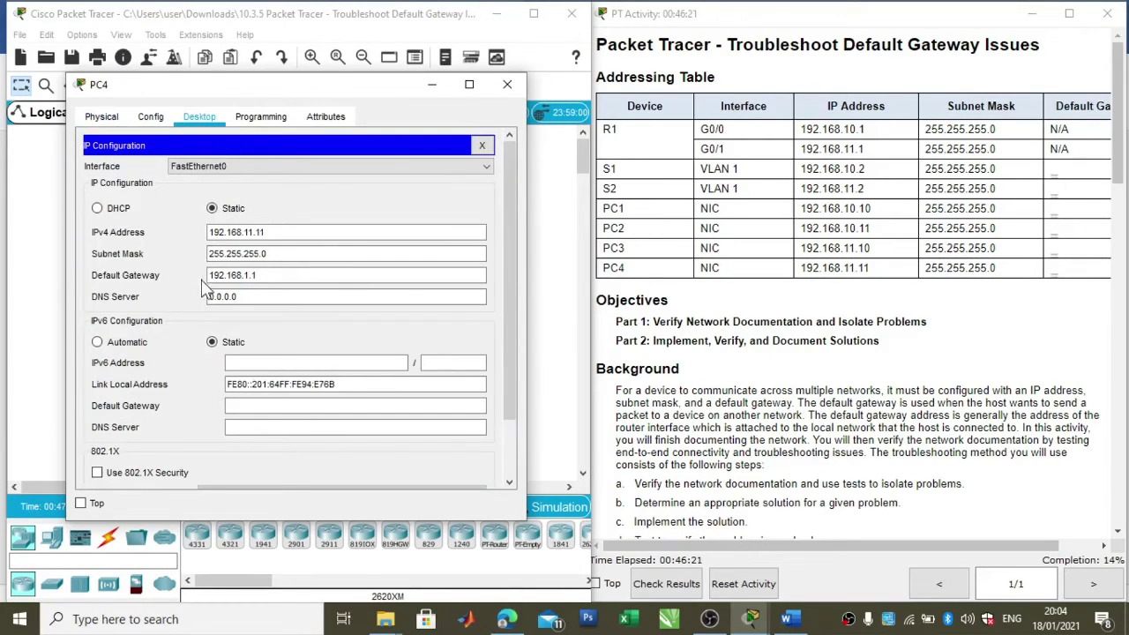
left_click(277, 231)
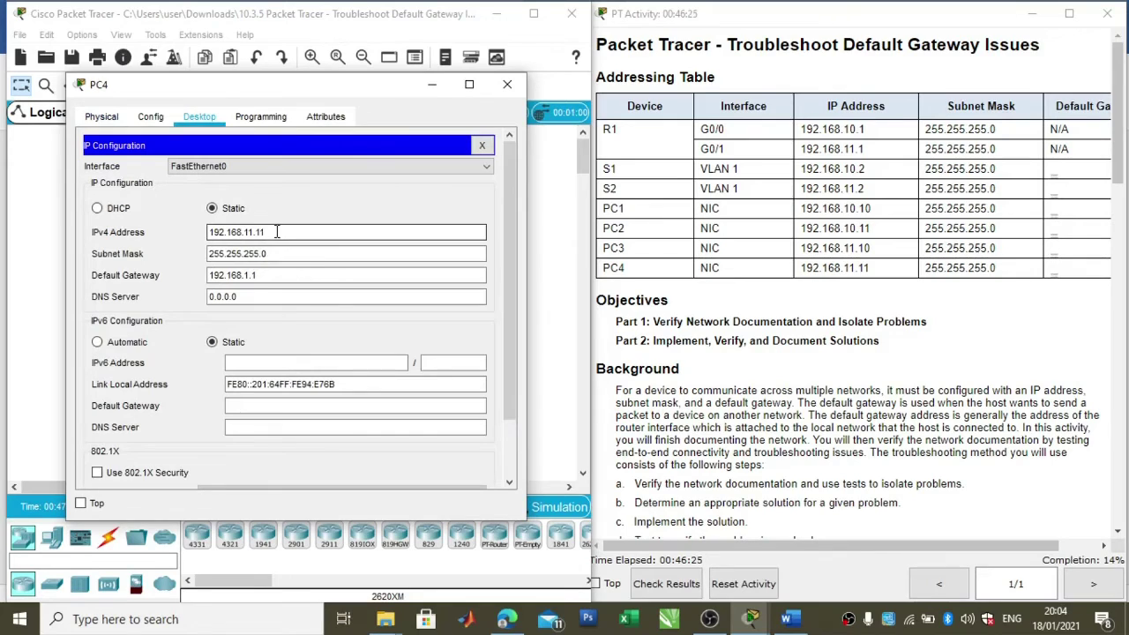
left_click(285, 253)
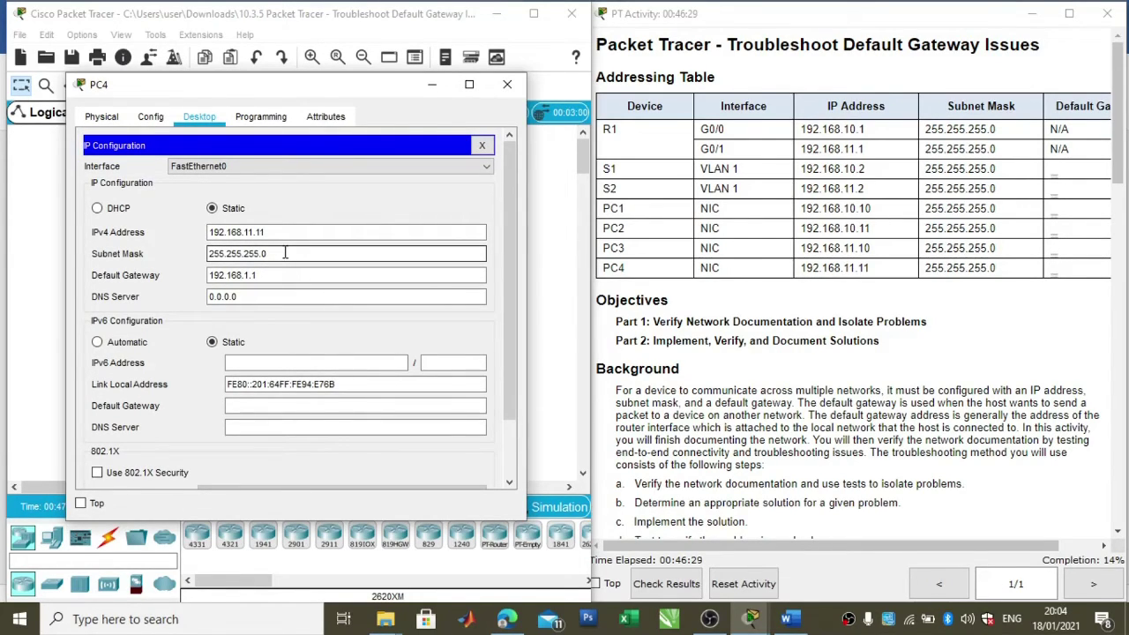
Set PC4's IPv4 default gateway to 192.168.11.1 and close PC4's window
left_click(278, 275)
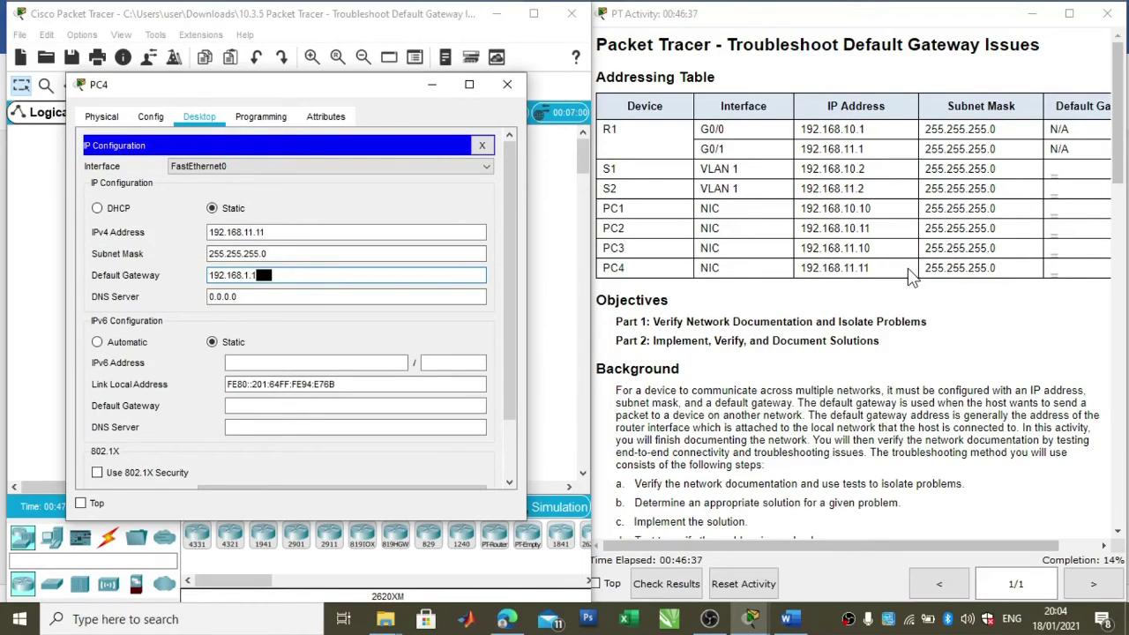
left_click(246, 276)
type("a")
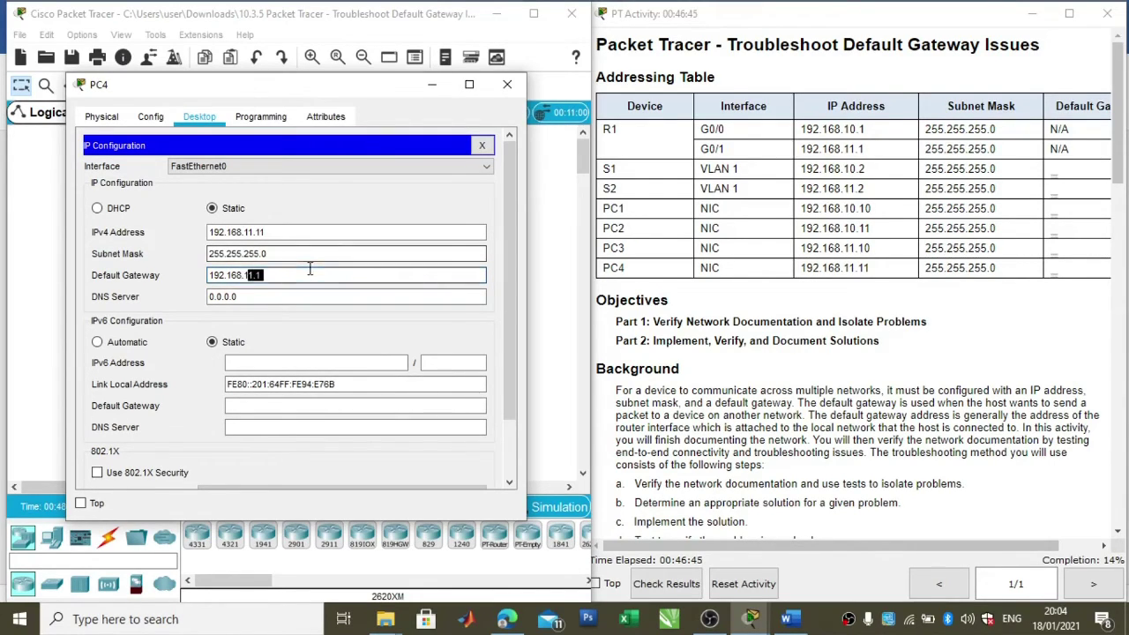
left_click(311, 253)
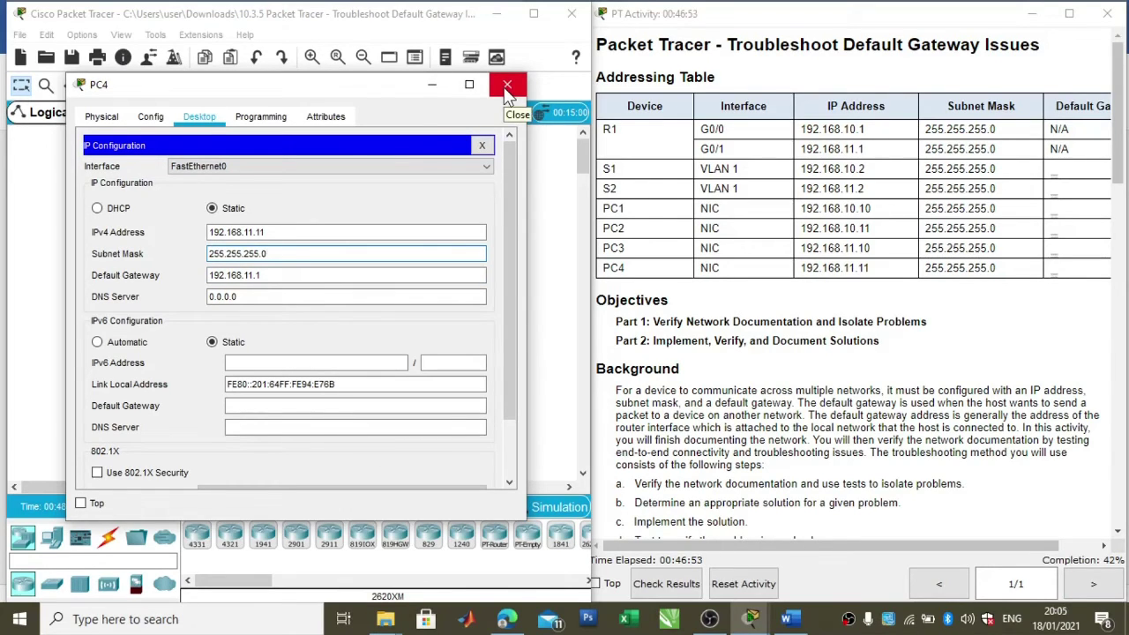
left_click(254, 275)
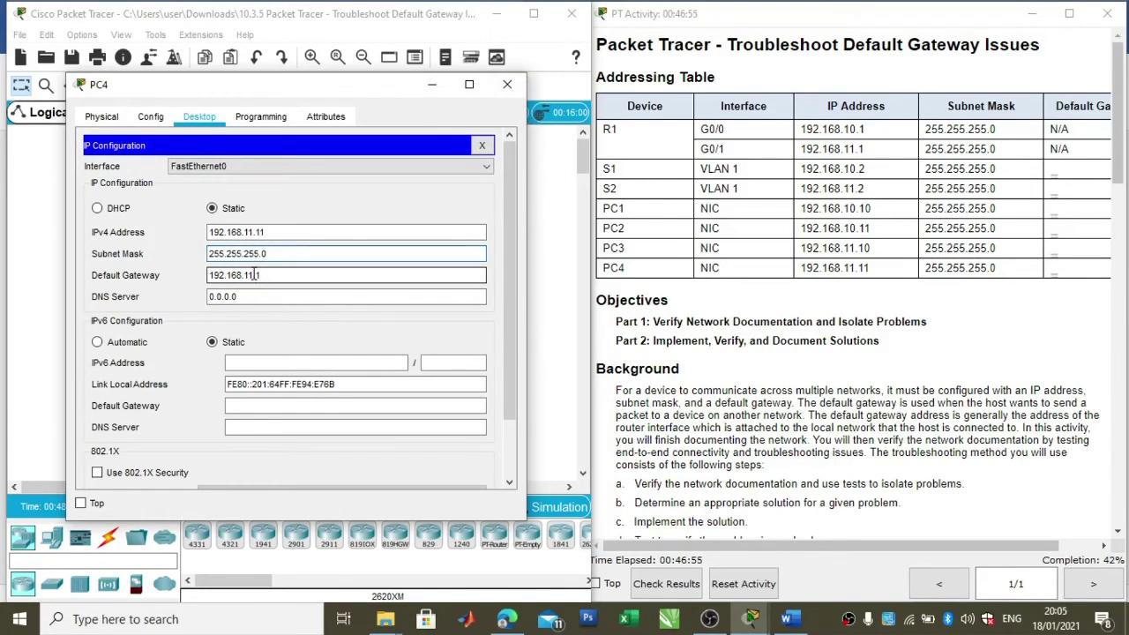
left_click_drag(254, 275, 248, 275)
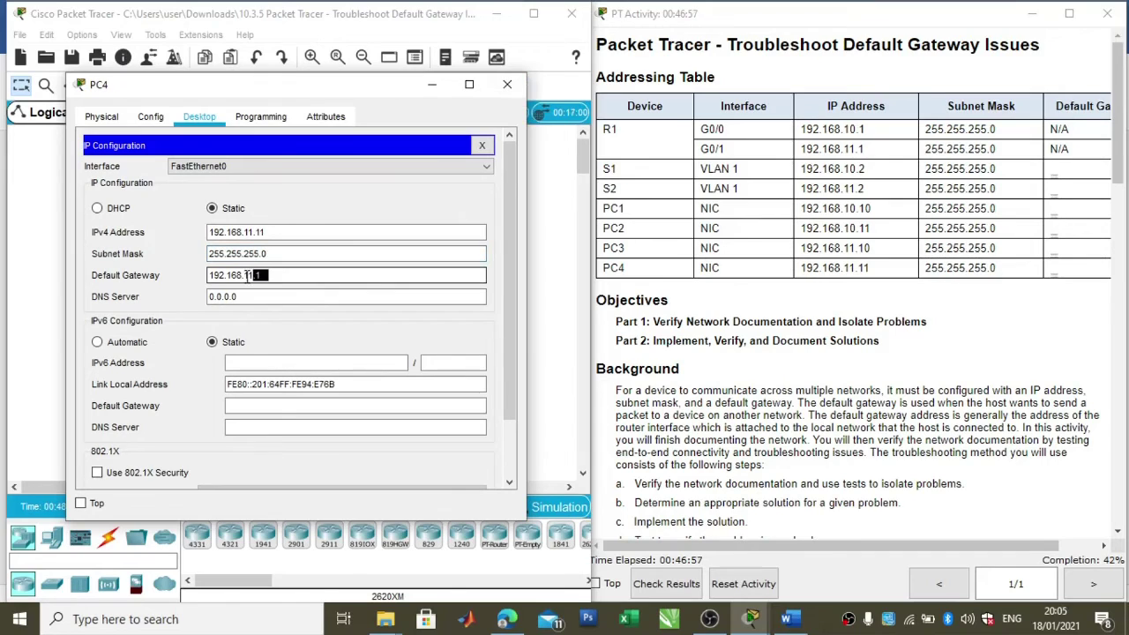
left_click(508, 89)
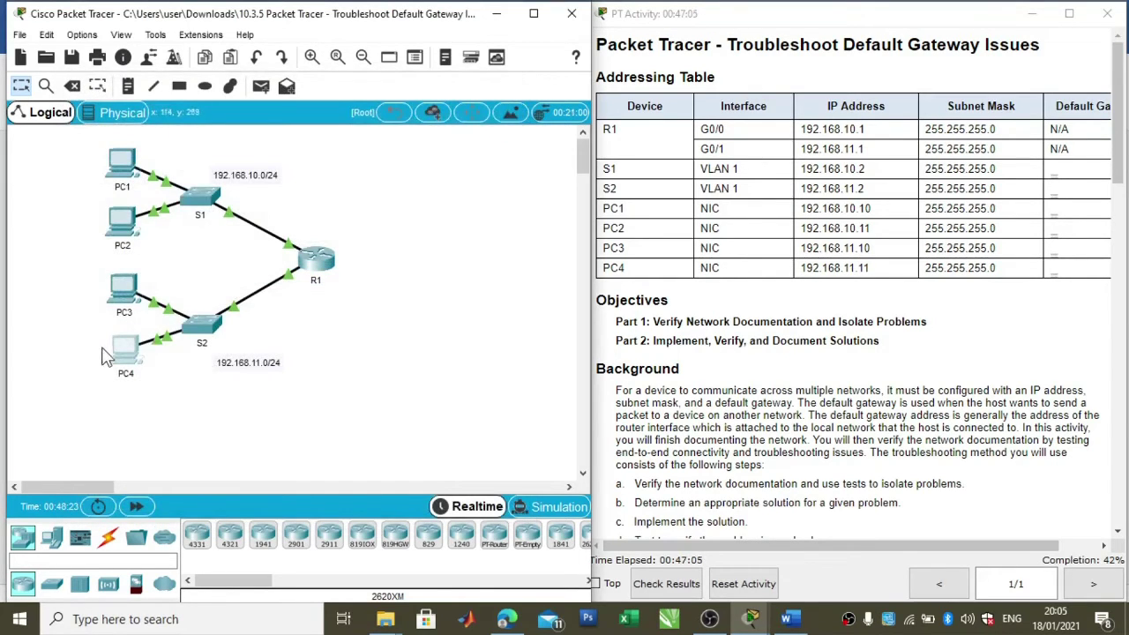
Review PC4's address and gateway summary in the topology, closing its device window again
mouse_move(121, 364)
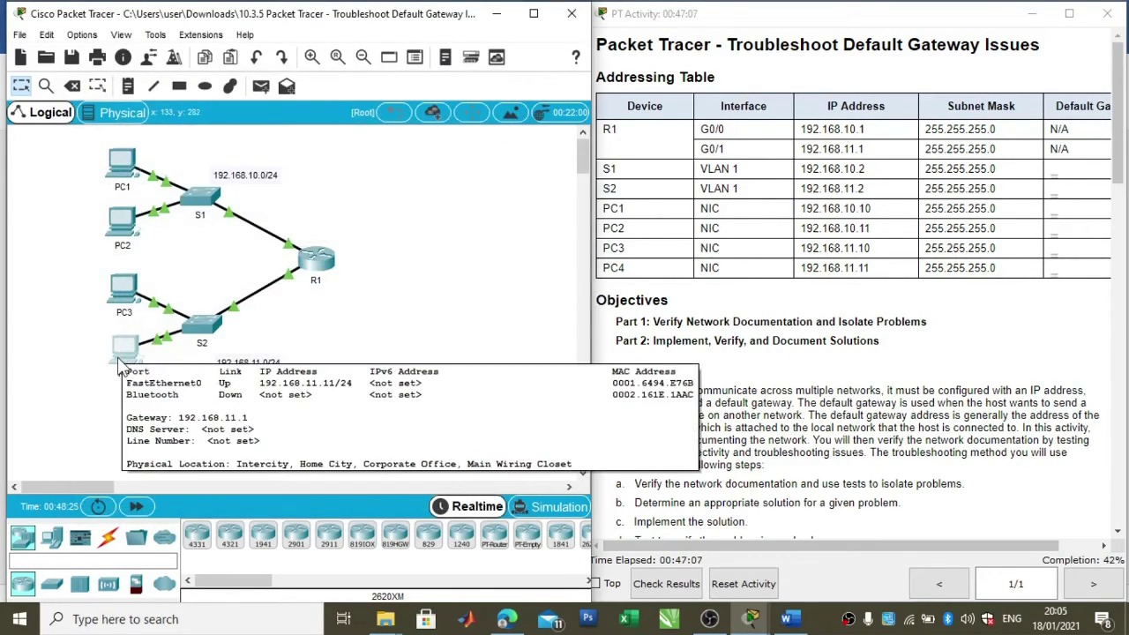
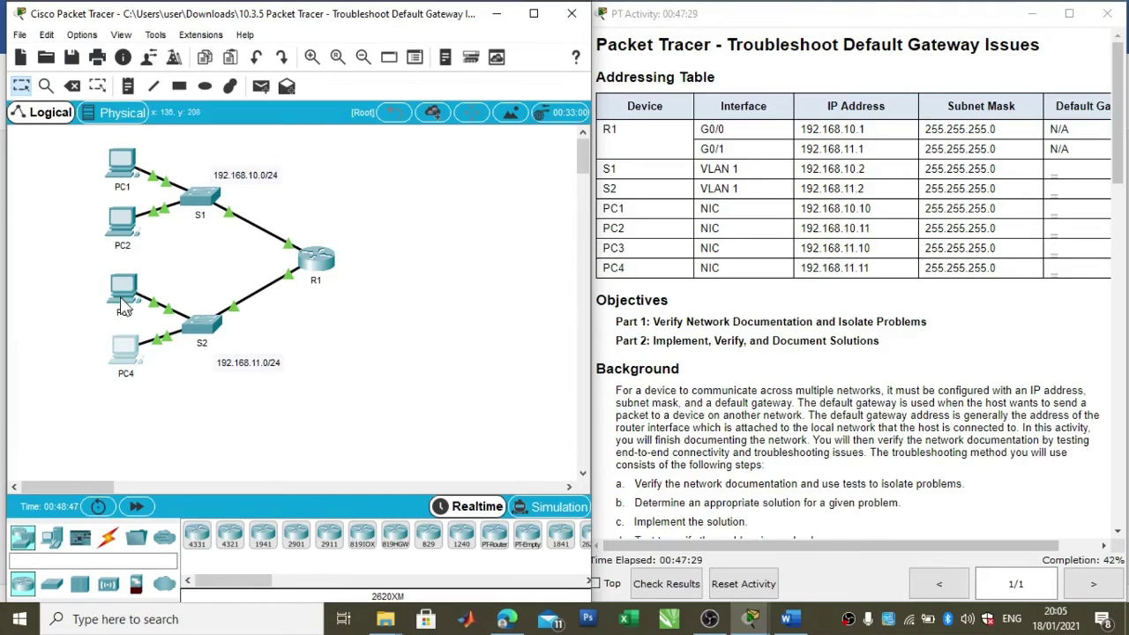
left_click(125, 349)
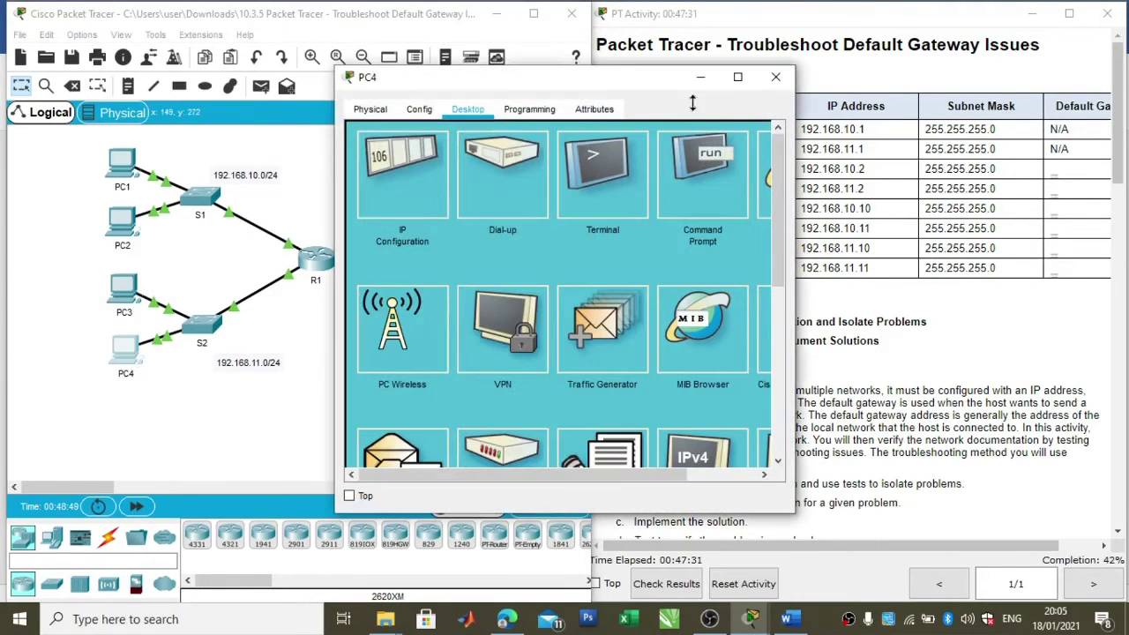
left_click(775, 78)
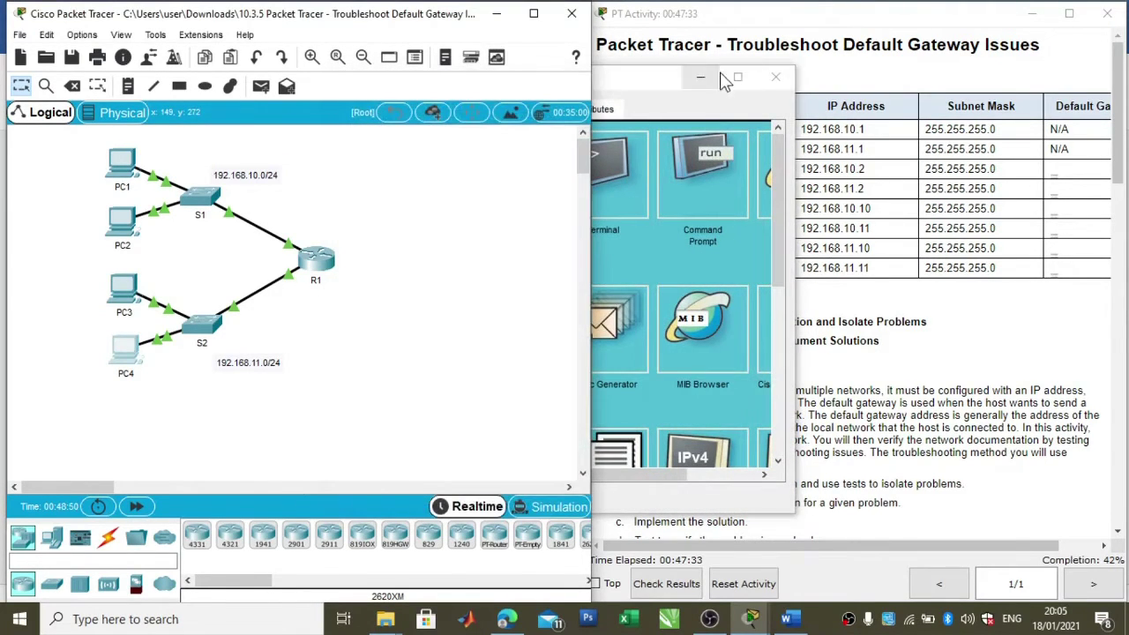
left_click(775, 77)
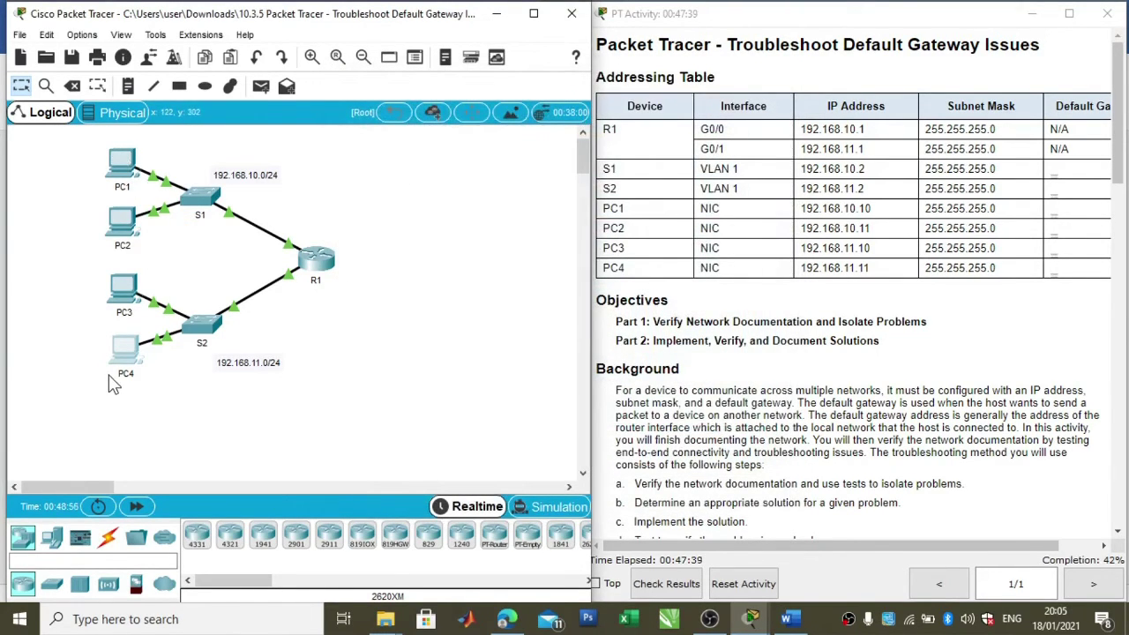
mouse_move(113, 384)
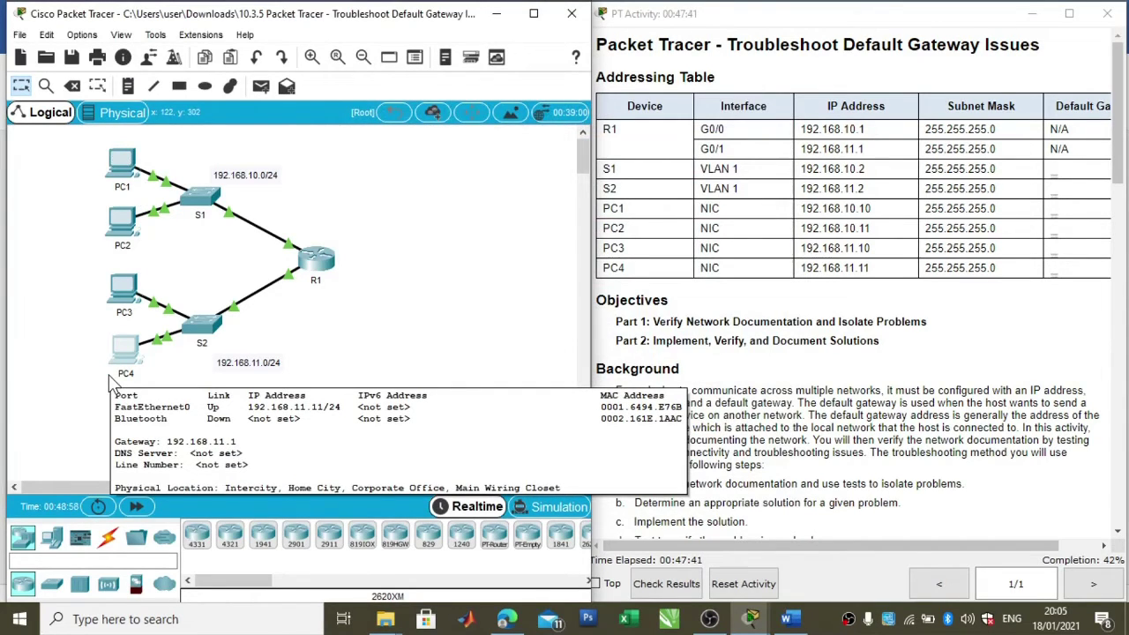
Open switch S1's command line beside the activity instructions and enter privileged EXEC mode
left_click(199, 205)
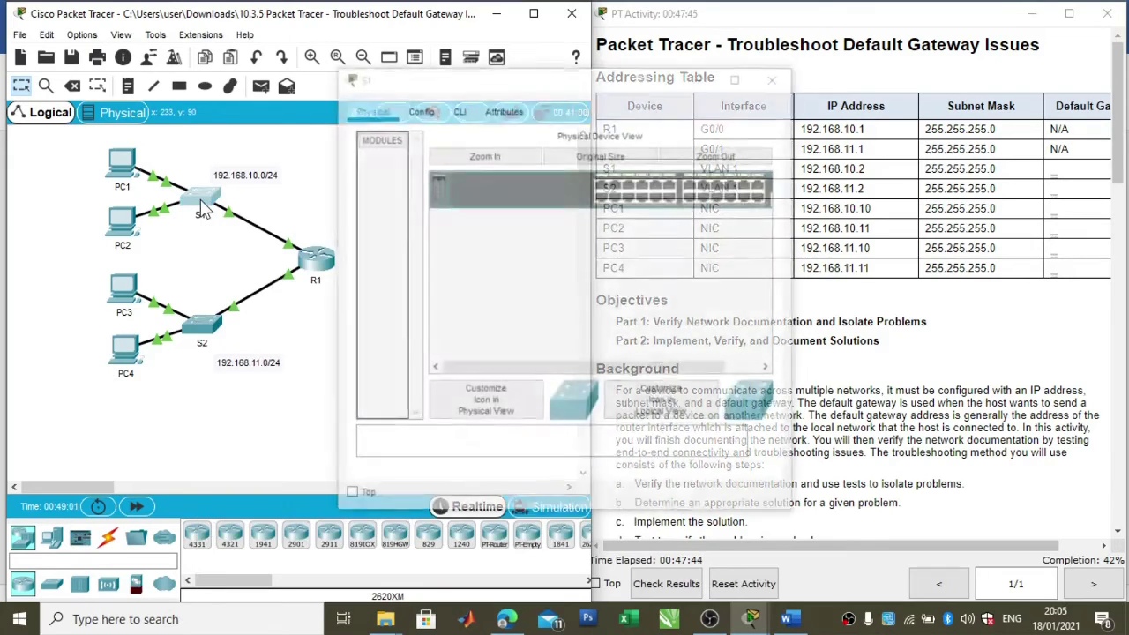
left_click_drag(653, 75, 362, 49)
left_click(164, 84)
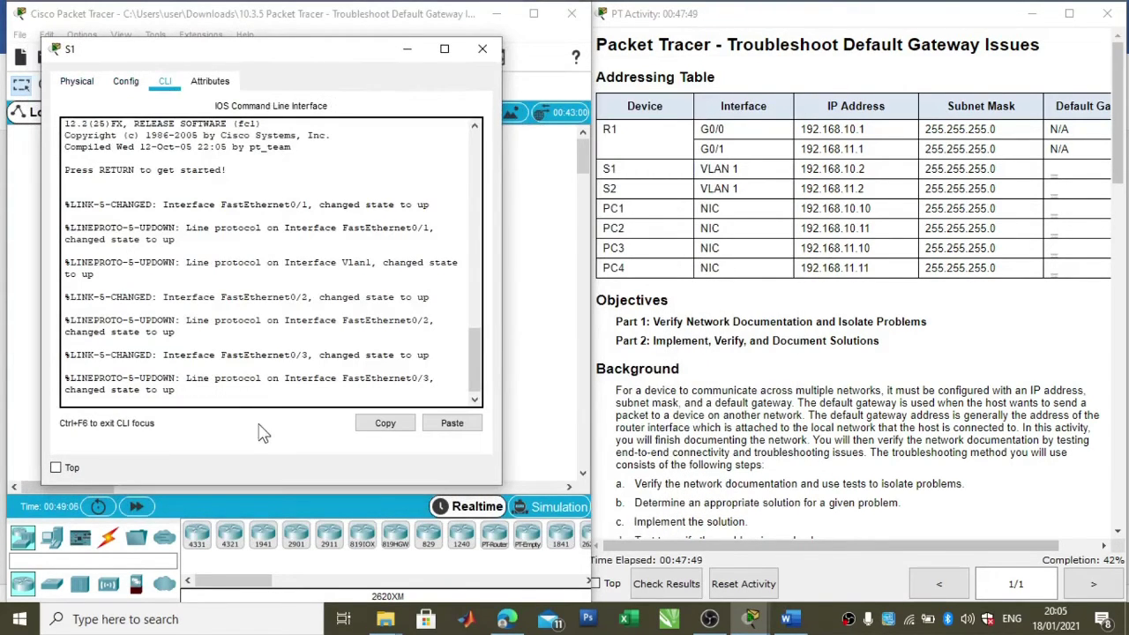
left_click(235, 393)
key("Return")
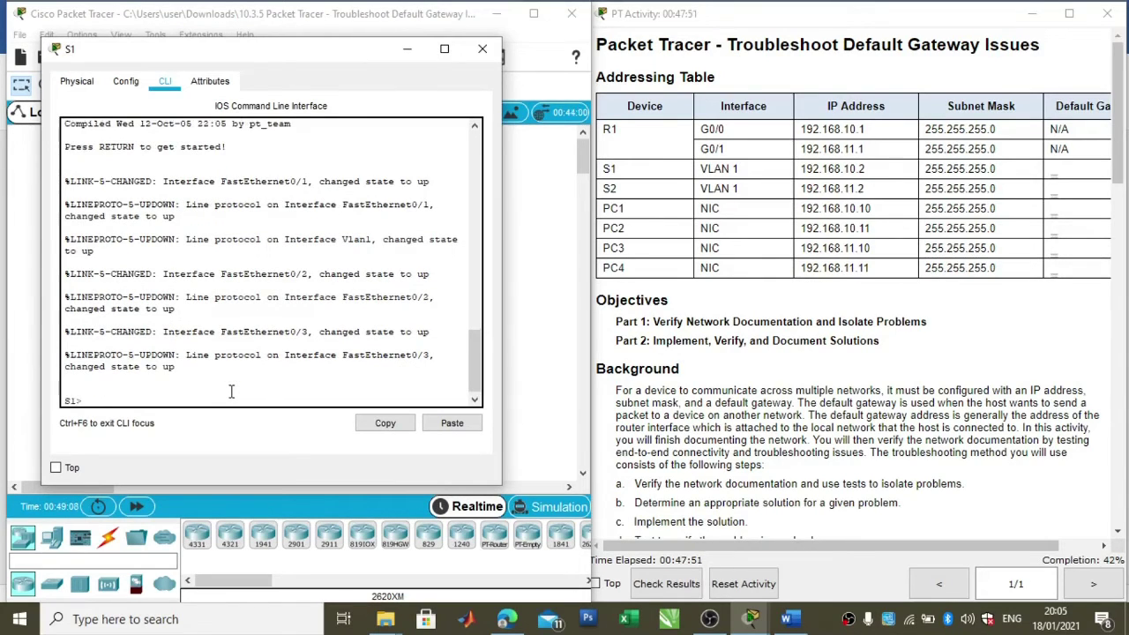
type("en")
key("Return")
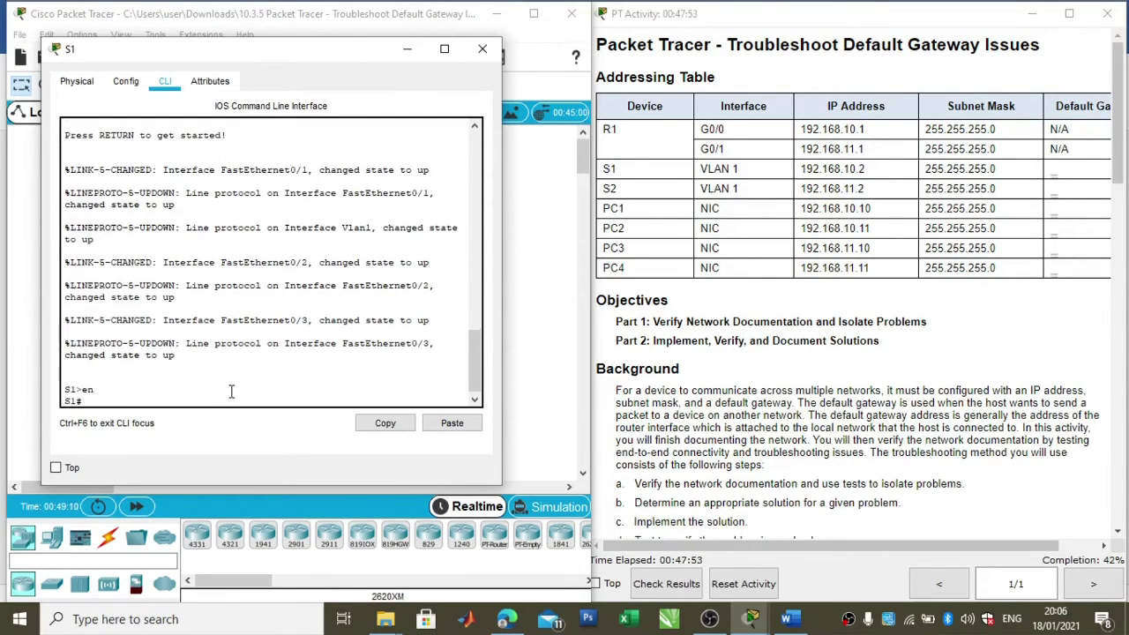
Display S1's running configuration and page through to its end, examining the Vlan1 address and default gateway settings
type("show run")
key("Return")
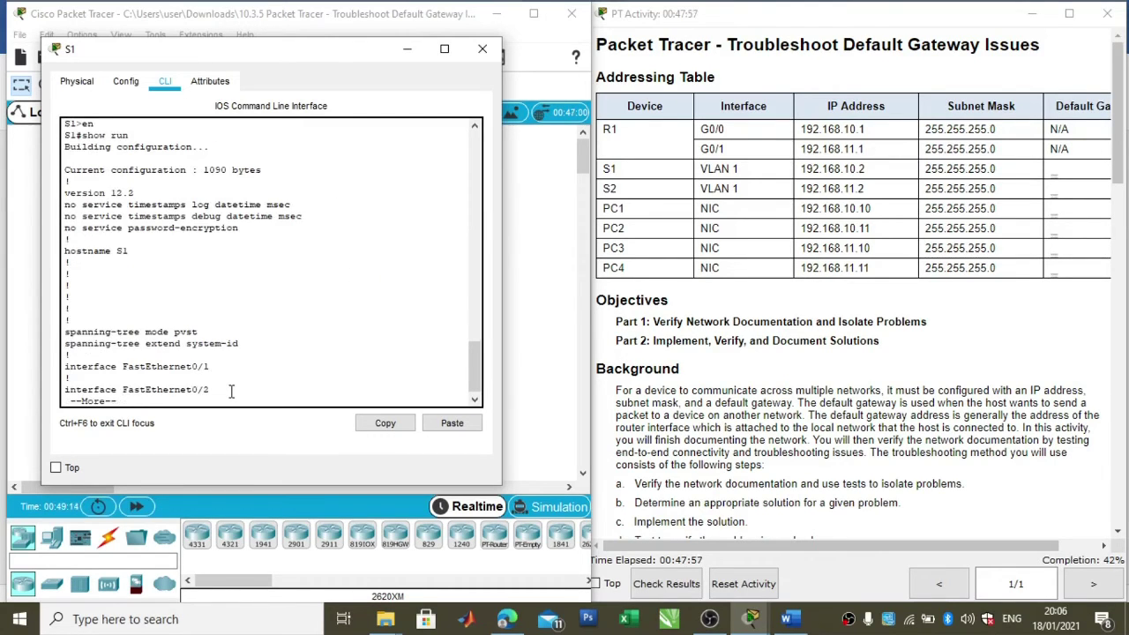
key("Return")
key("Return")
key("Return")
key("Return")
key("Return")
key("Return")
key("Return")
key("Return")
key("Return")
key("Return")
key("Return")
key("Return")
key("Return")
key("Return")
key("Return")
key("Return")
key("Return")
key("Return")
key("Return")
key("Return")
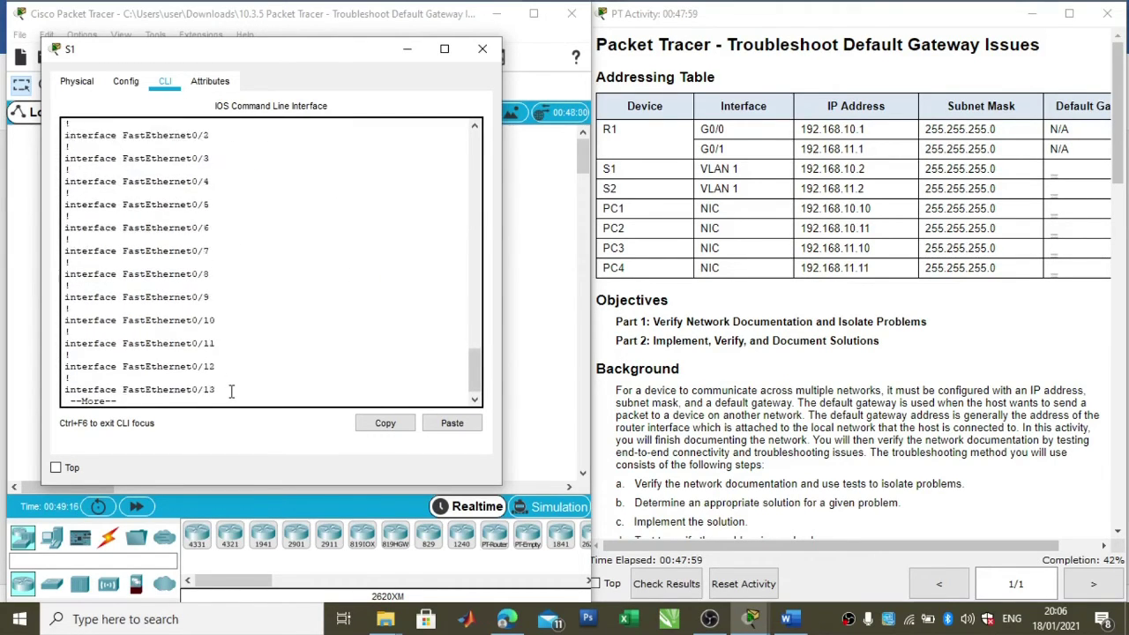
key("Return")
key("Return")
key("Return")
key("Return")
key("Return")
key("Return")
key("Return")
key("Return")
key("Return")
key("Return")
key("Return")
key("Return")
key("Return")
key("Return")
key("Return")
key("Return")
key("Return")
key("Return")
key("Return")
key("Return")
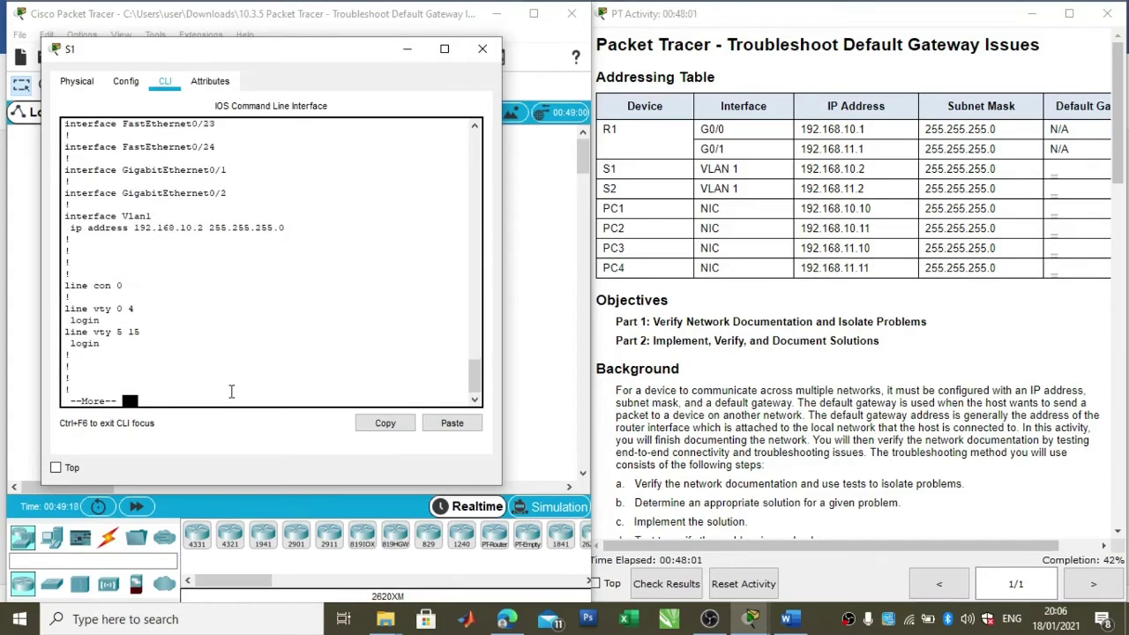
key("Return")
key("Return")
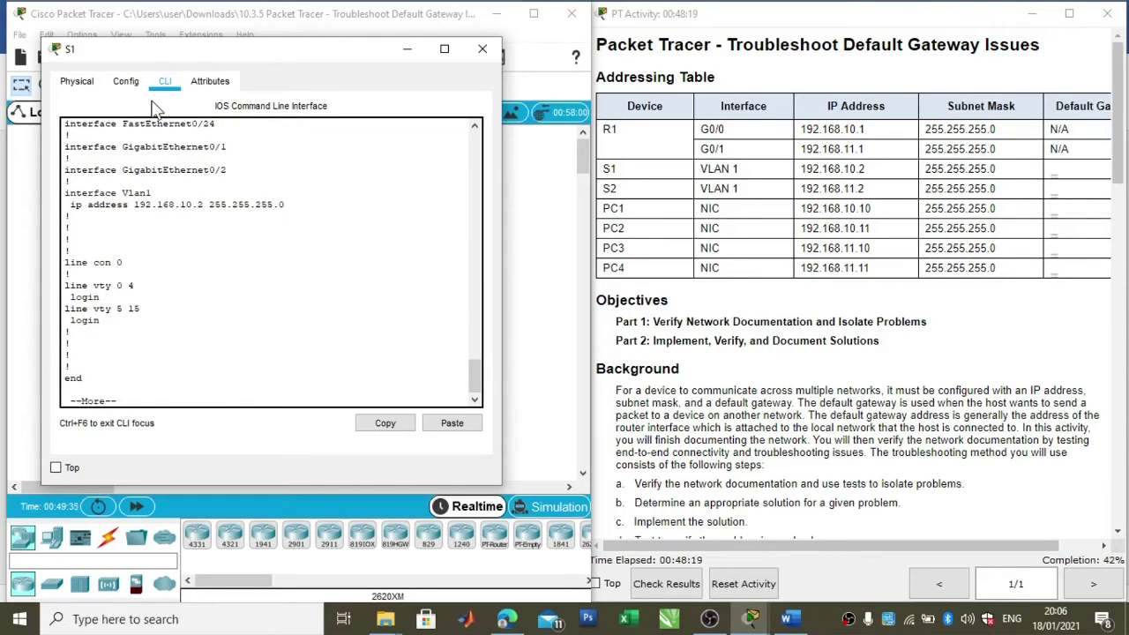
left_click_drag(158, 59, 339, 197)
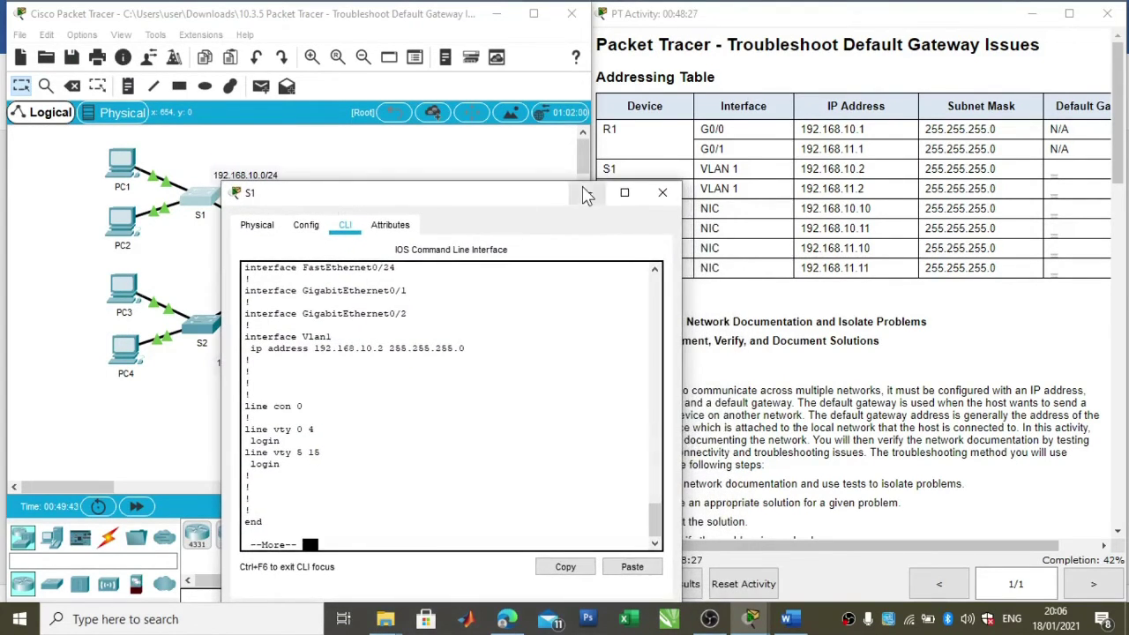
left_click(663, 198)
Ping R1's G0/0 interface at 192.168.10.1 from PC1's Command Prompt, and move the window clear of the addressing table
left_click(124, 163)
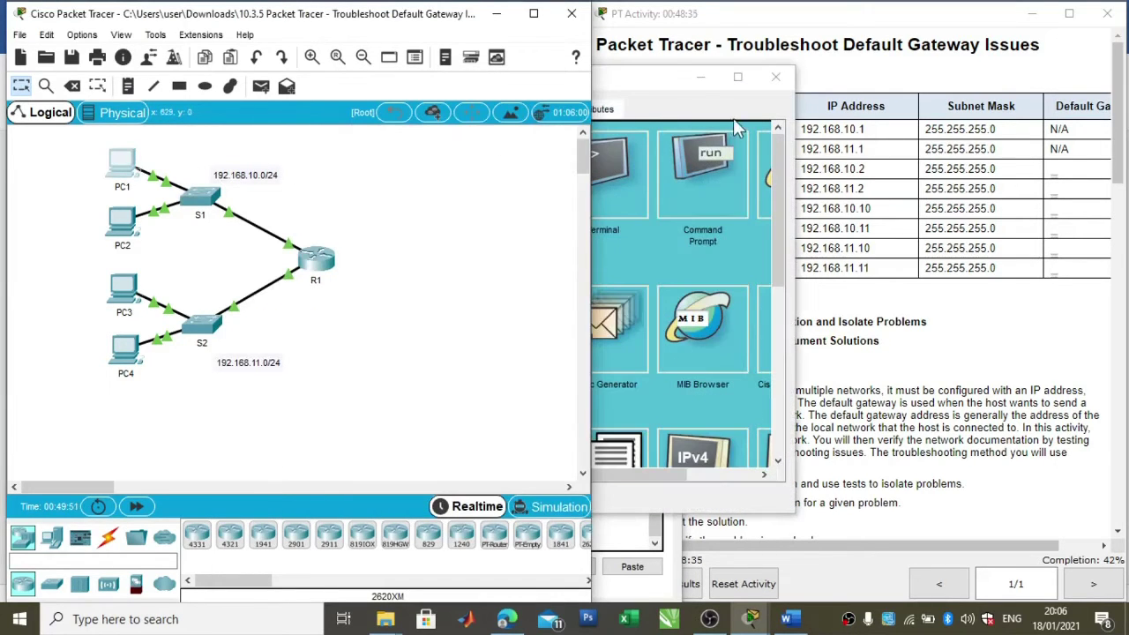
left_click(697, 179)
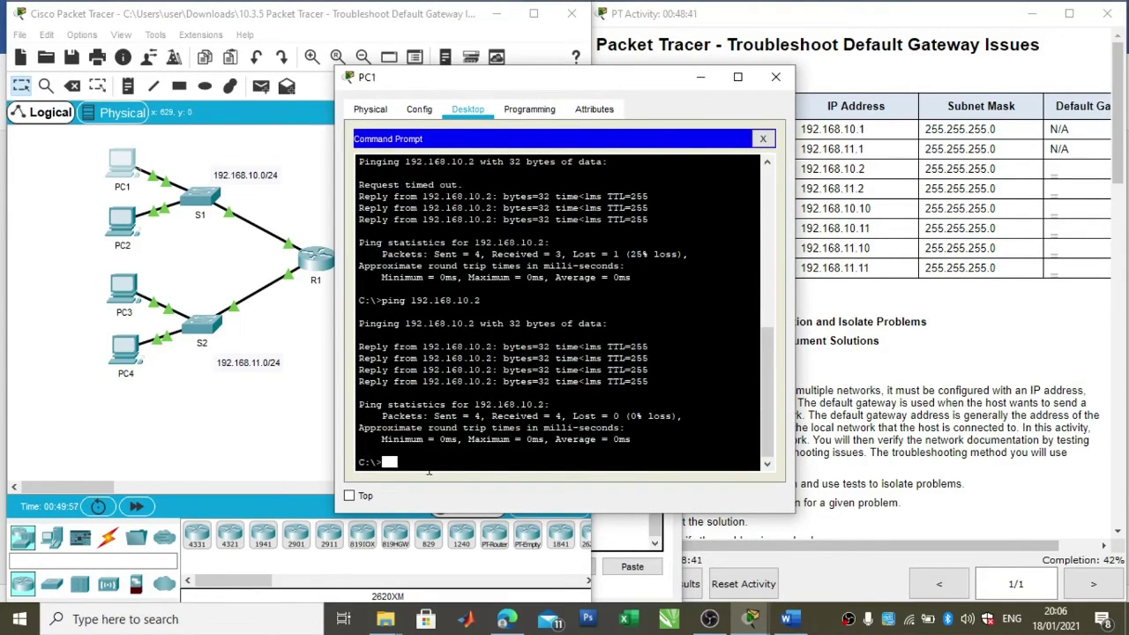
type("ping 192.168")
type(".10")
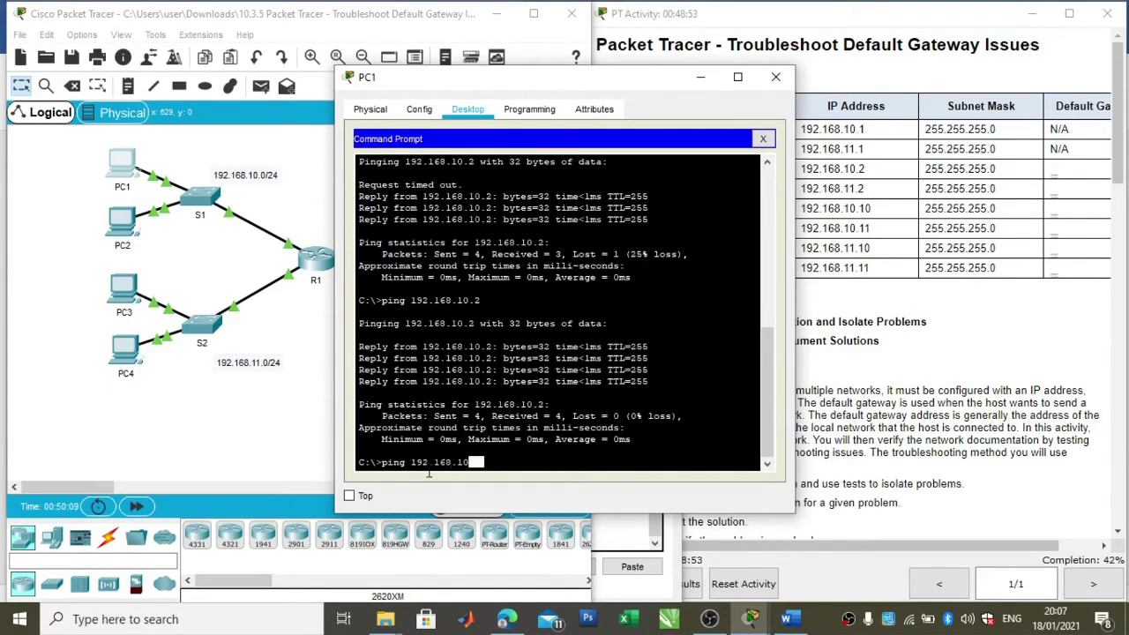
type(".1")
key("Return")
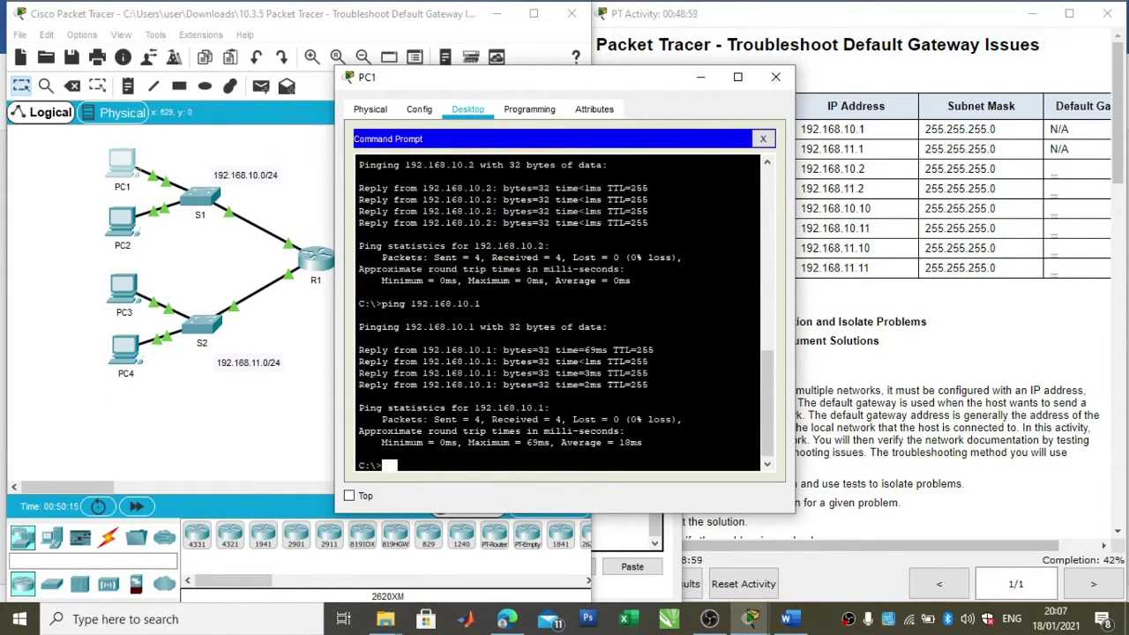
left_click_drag(571, 79, 387, 247)
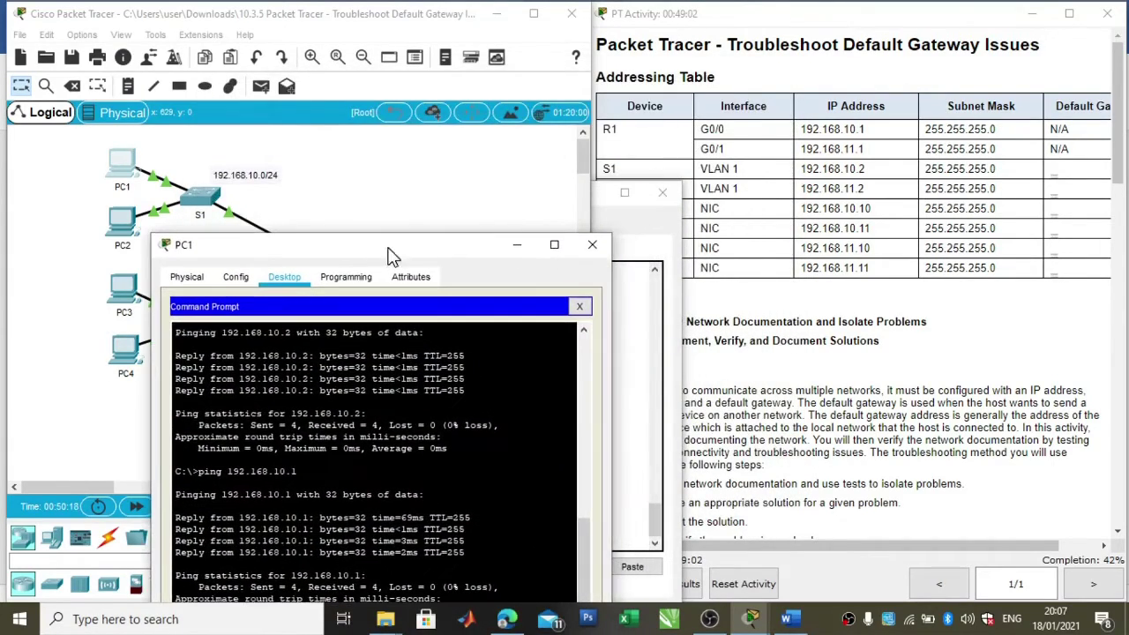
Close PC1's window, bring S1's command line back beside the addressing table, and finish paging the configuration listing
left_click(591, 244)
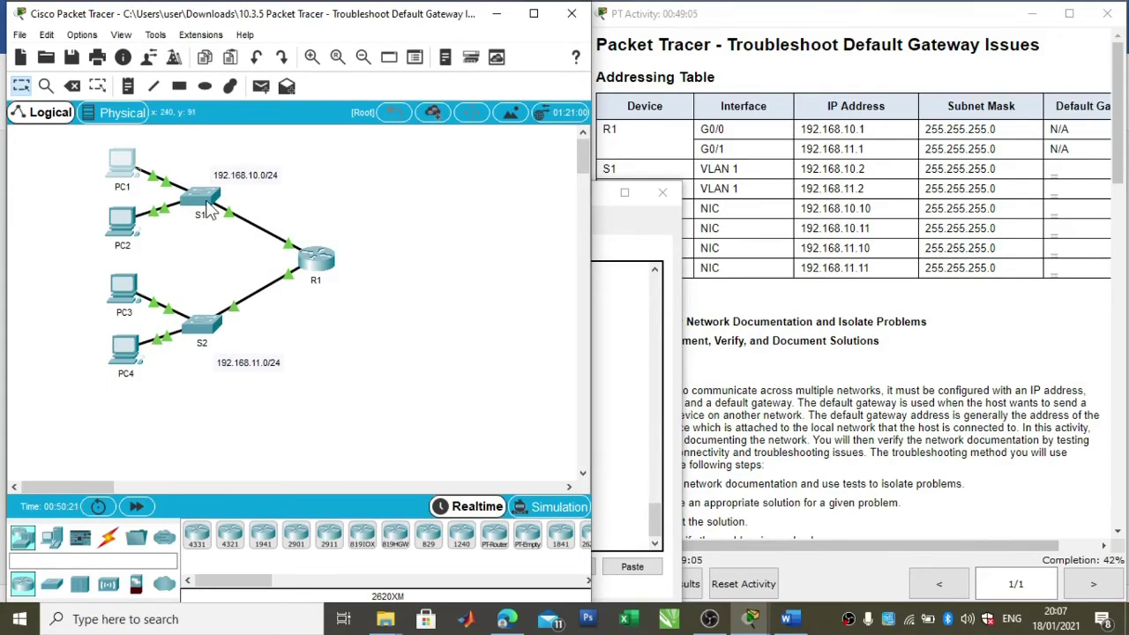
mouse_move(209, 213)
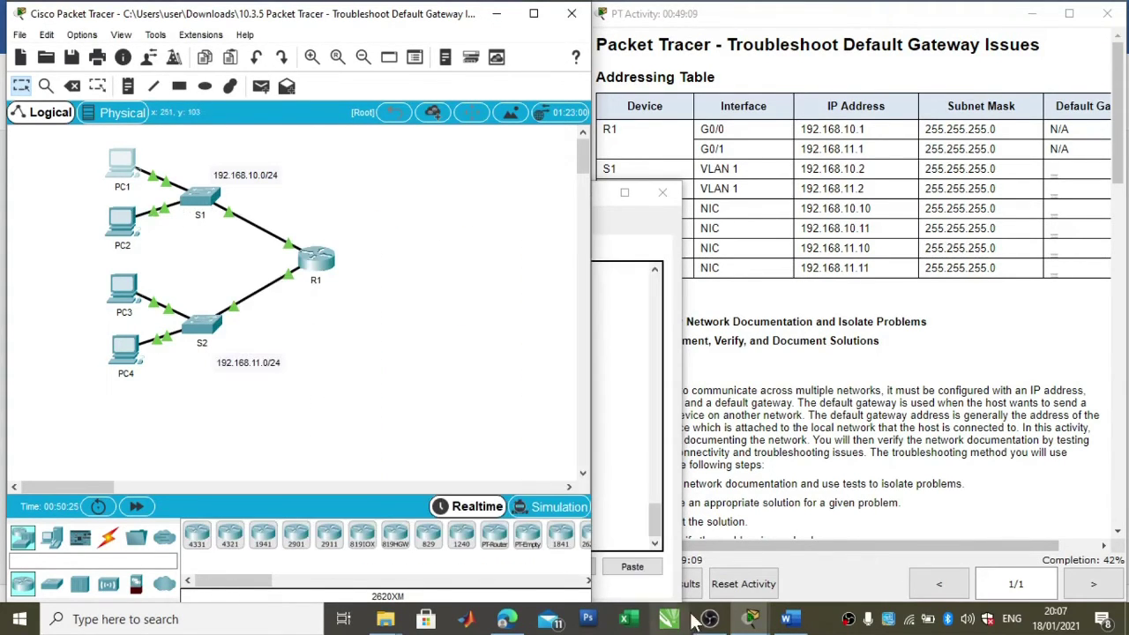
left_click(622, 433)
left_click_drag(433, 194, 350, 127)
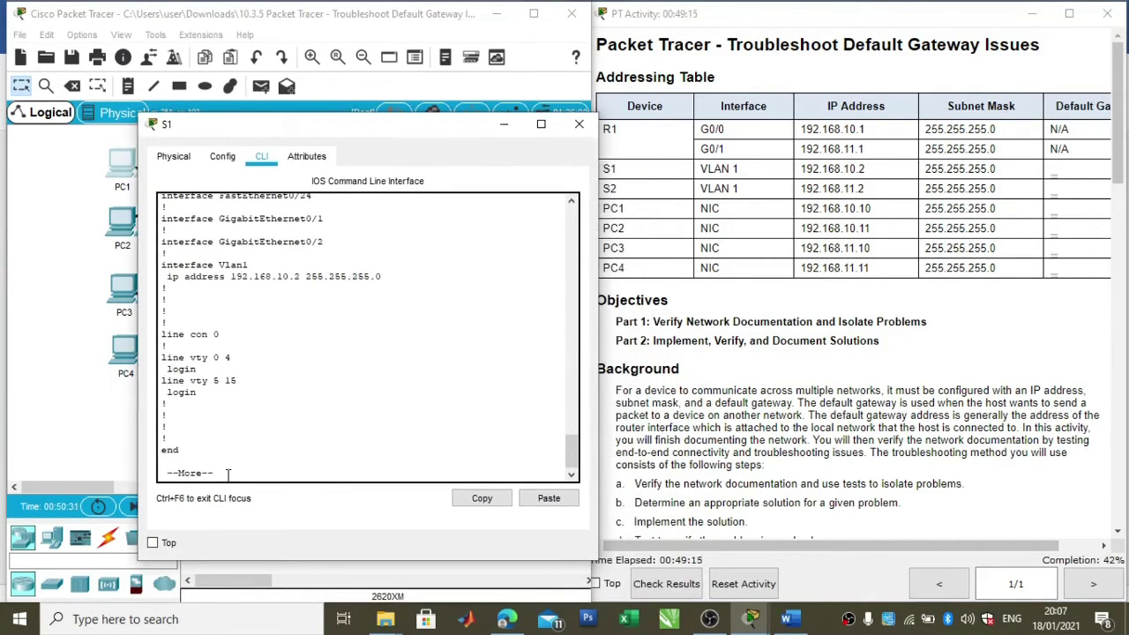
key("space")
key("Return")
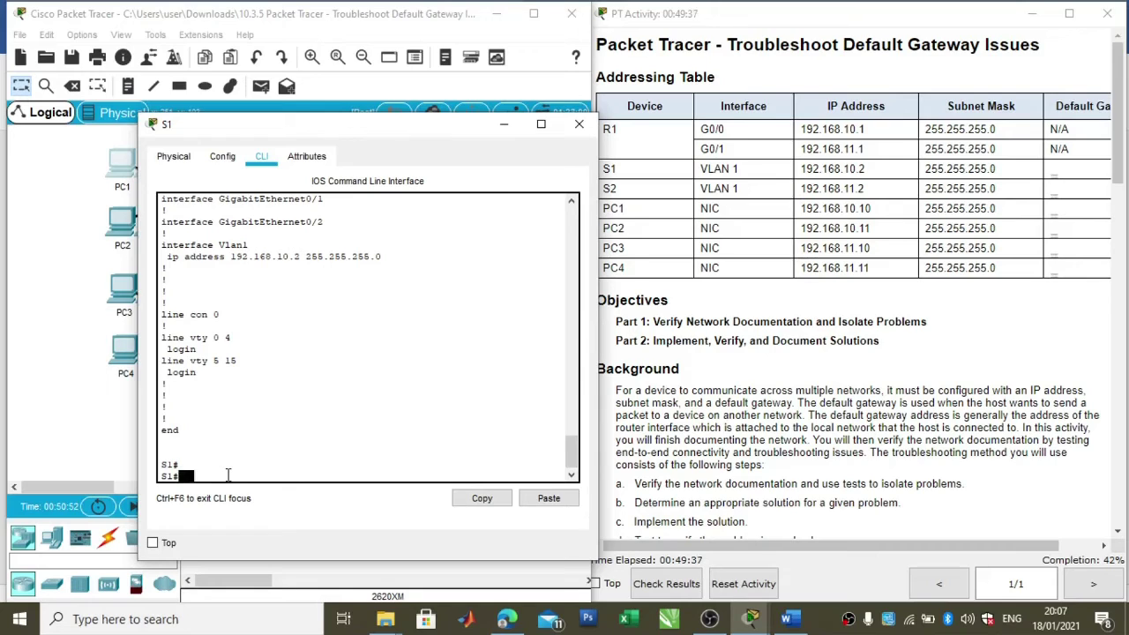
Enter global configuration mode on S1 and open the configuration of interface VLAN 1
type("config t")
key("Return")
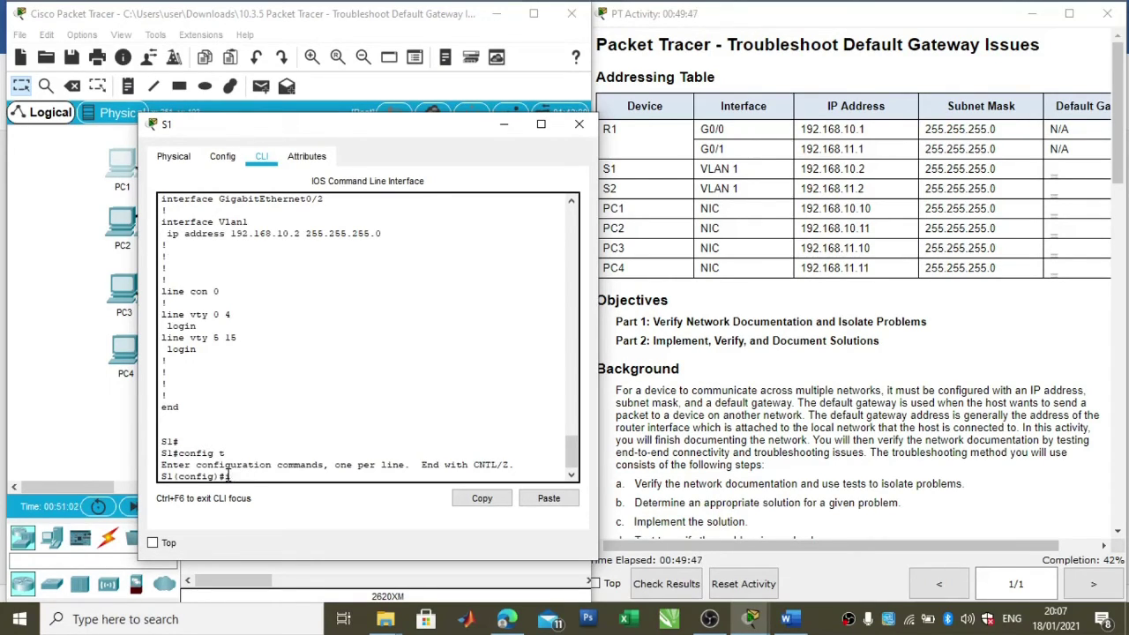
type("inter")
key("Tab")
type("VLAN1")
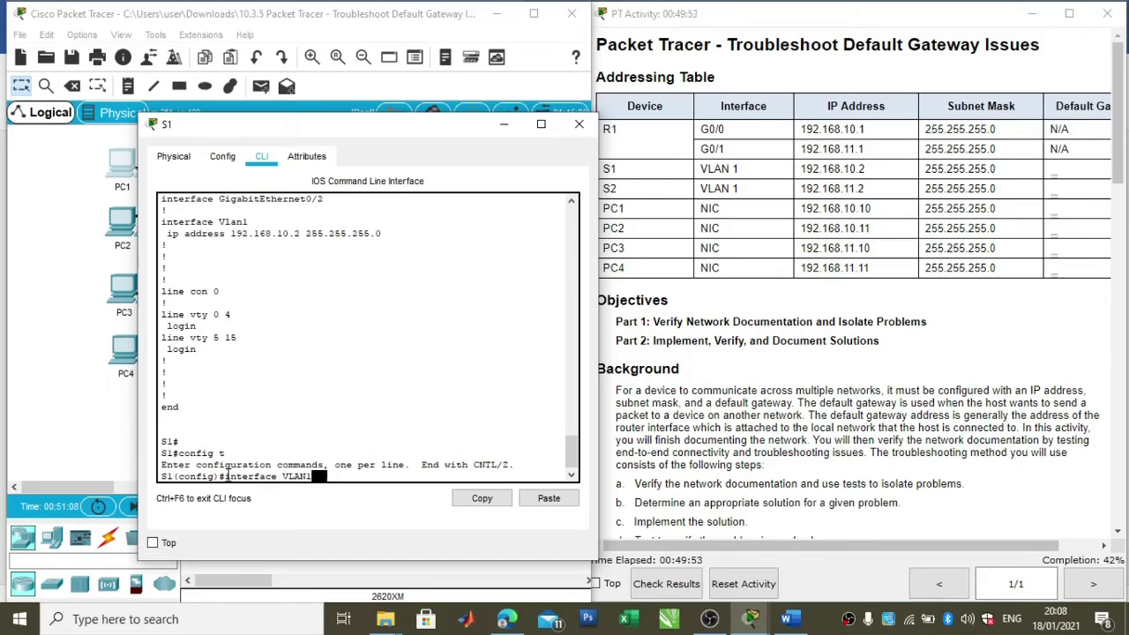
key("BackSpace")
type("1")
key("Return")
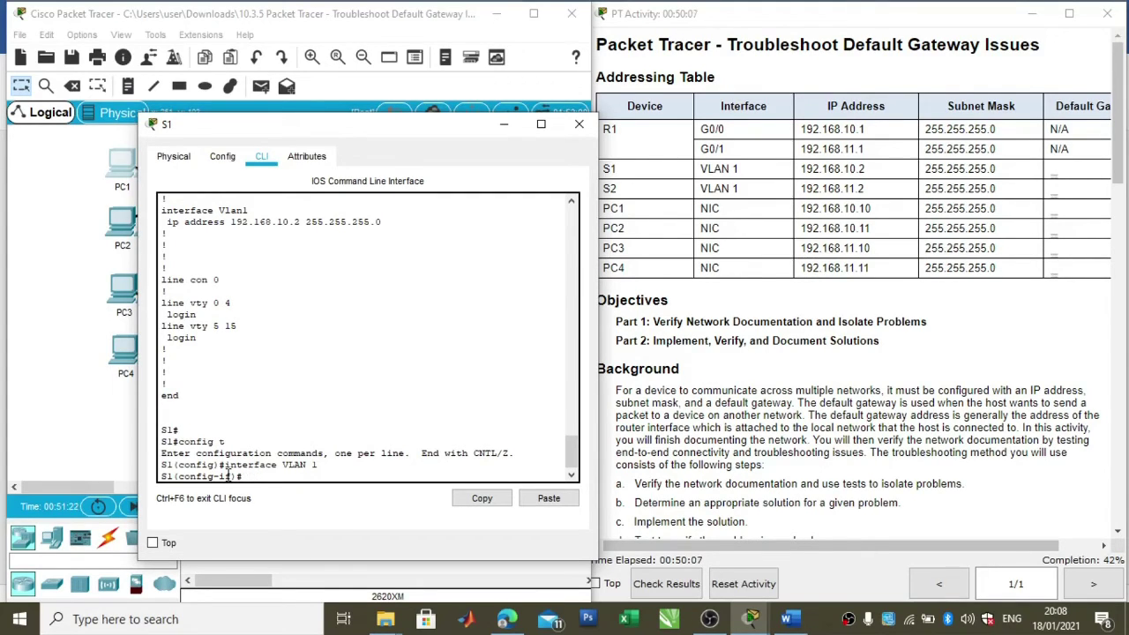
Set S1's default gateway to 192.168.10.1 and close the switch's window
type("p default-gateway 192.1")
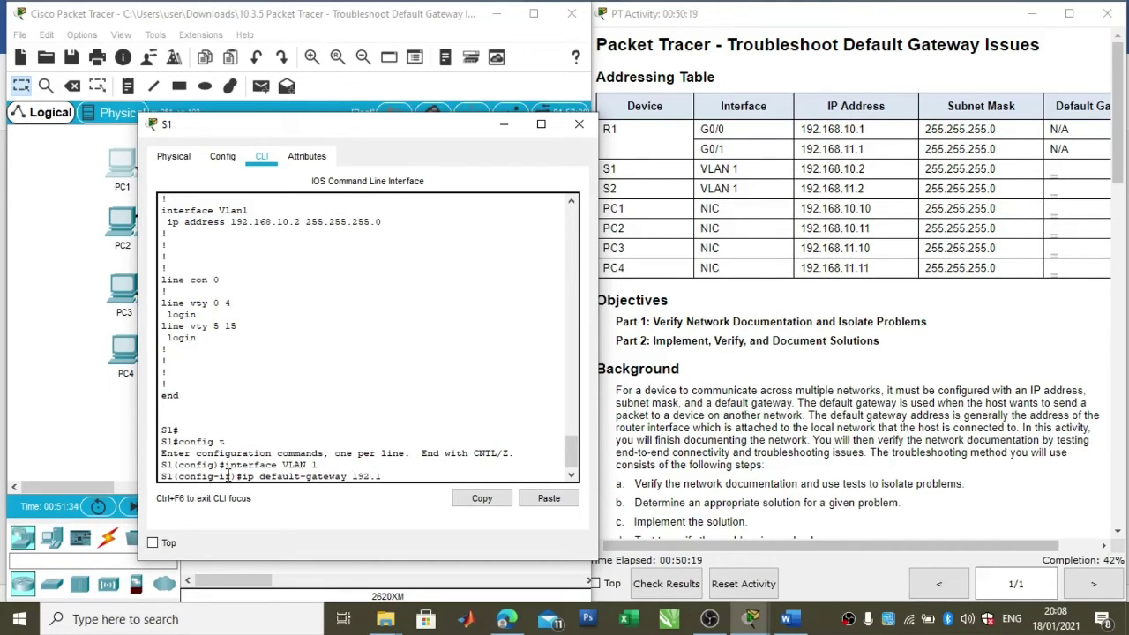
type("68.10.1")
key("Return")
key("Return")
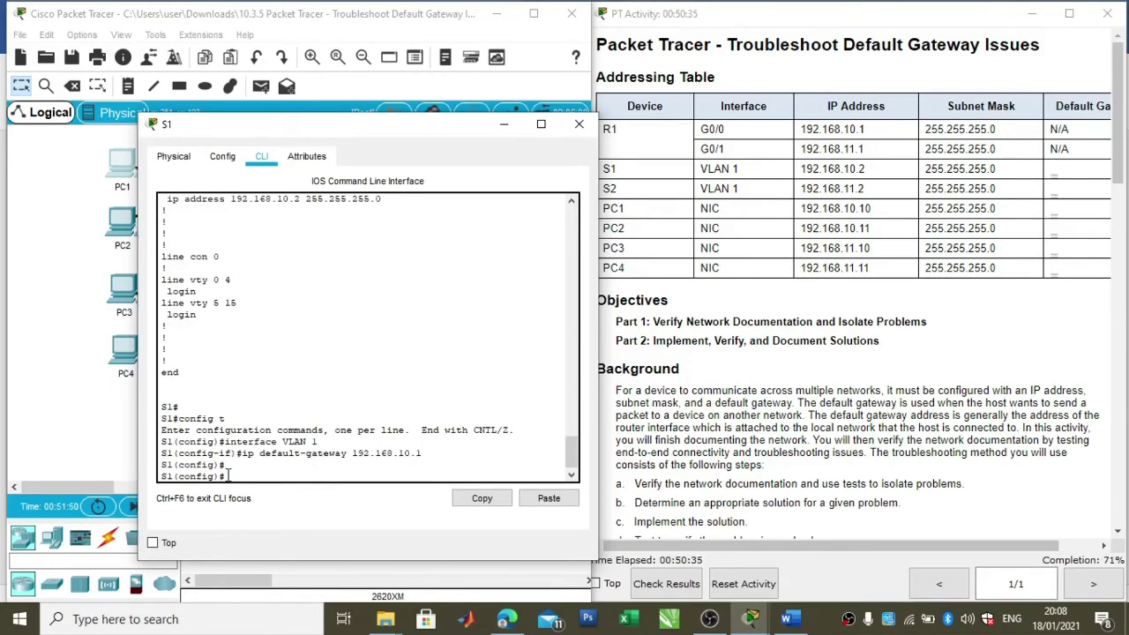
type("exit")
left_click(578, 128)
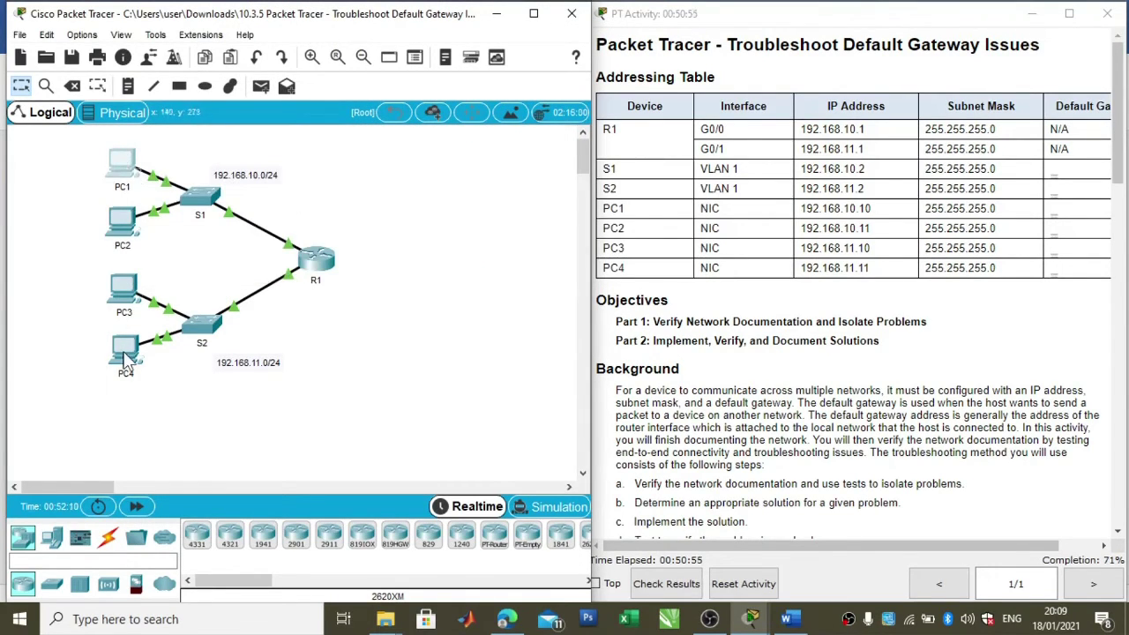
Ping PC4 at 192.168.11.11 from PC1's Command Prompt and close PC1's window
left_click(132, 165)
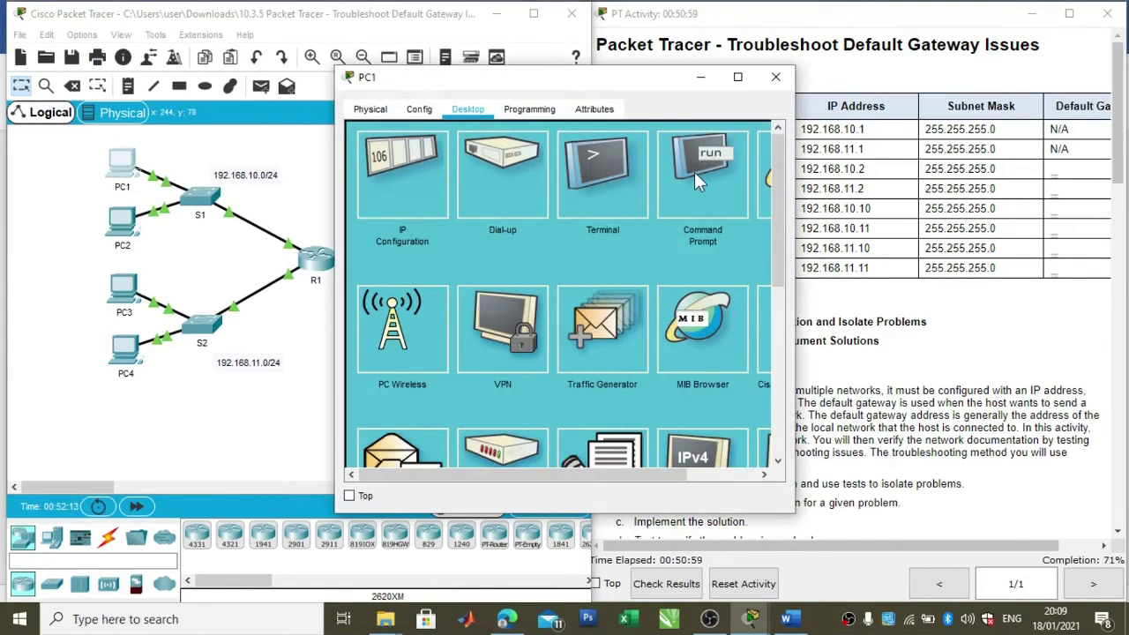
left_click(694, 172)
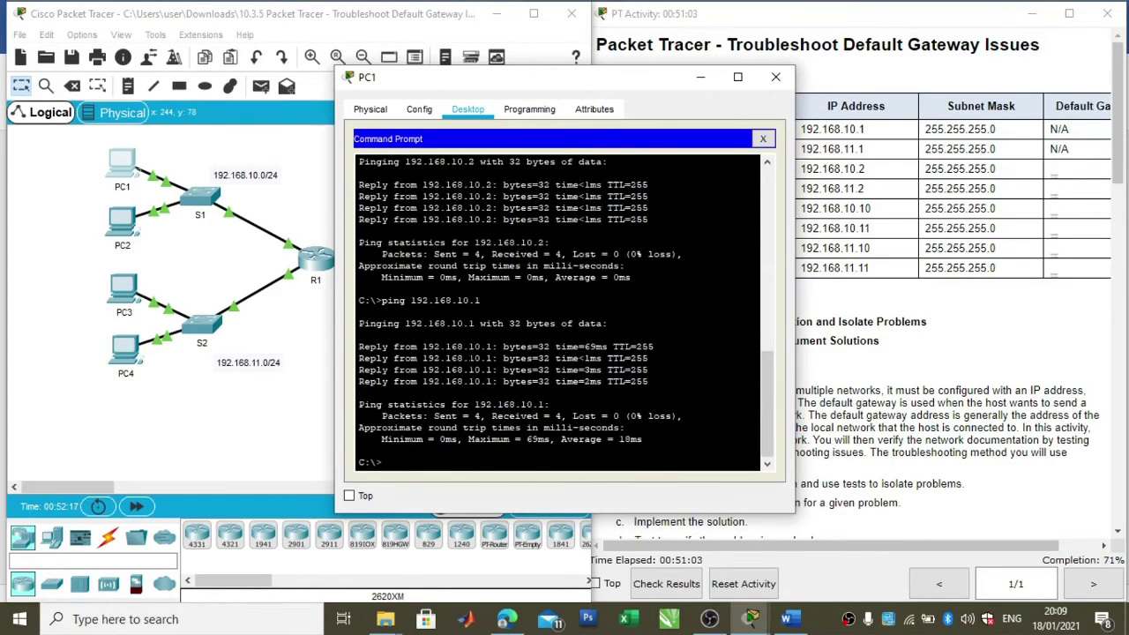
type("ping 192.168.")
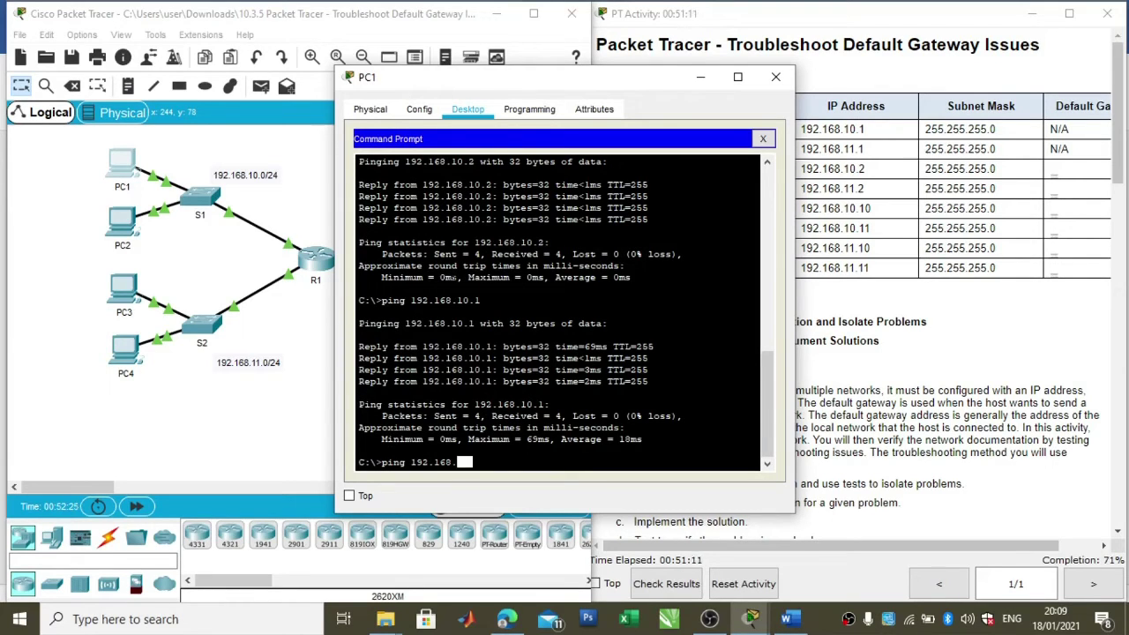
left_click_drag(589, 82, 568, 97)
type("11.11")
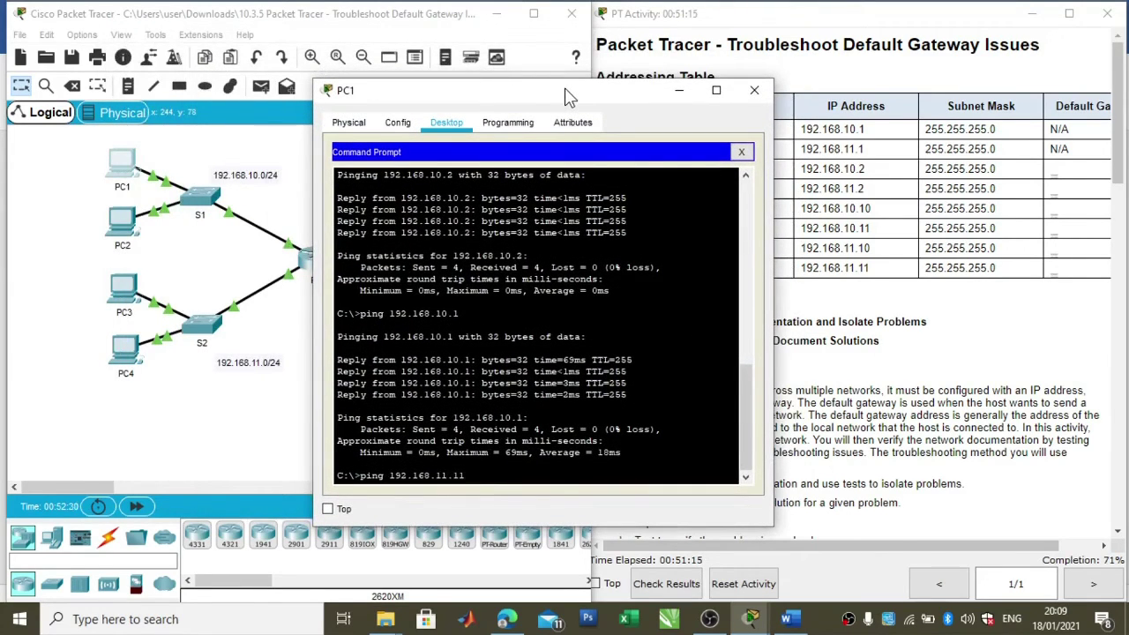
key("Return")
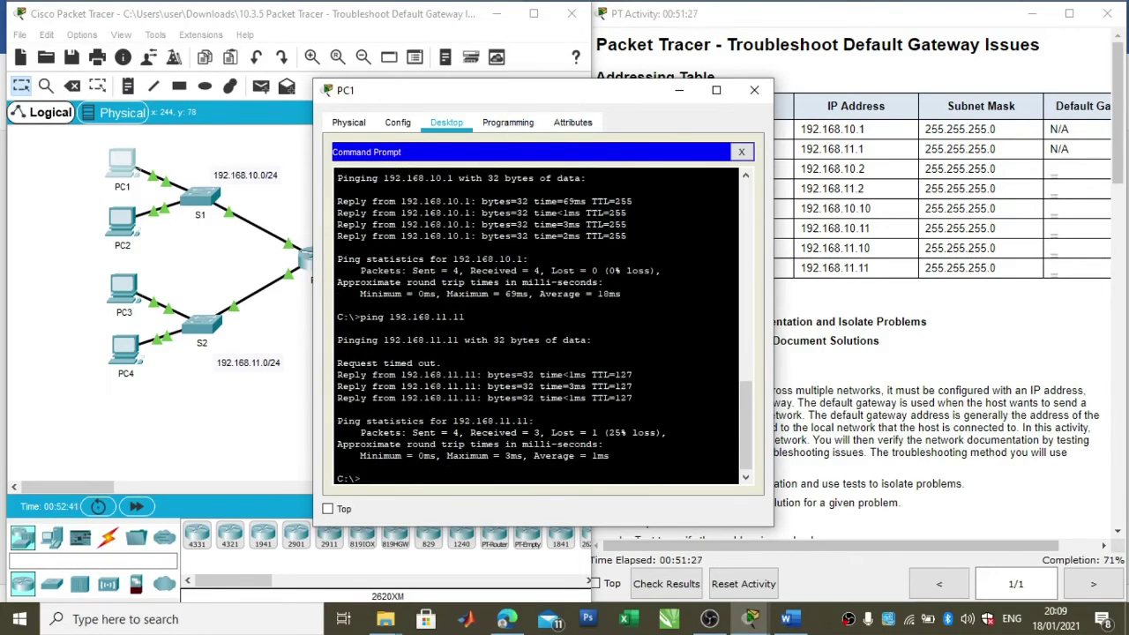
left_click(753, 93)
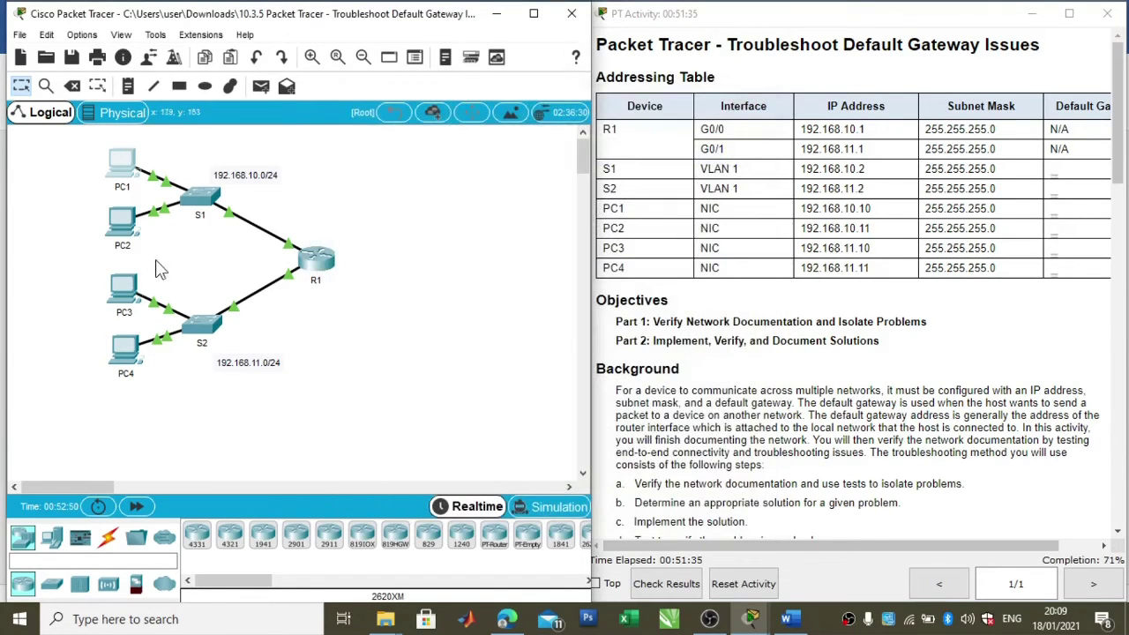
Open switch S2's command line beside the activity instructions and enter privileged EXEC mode
left_click(209, 331)
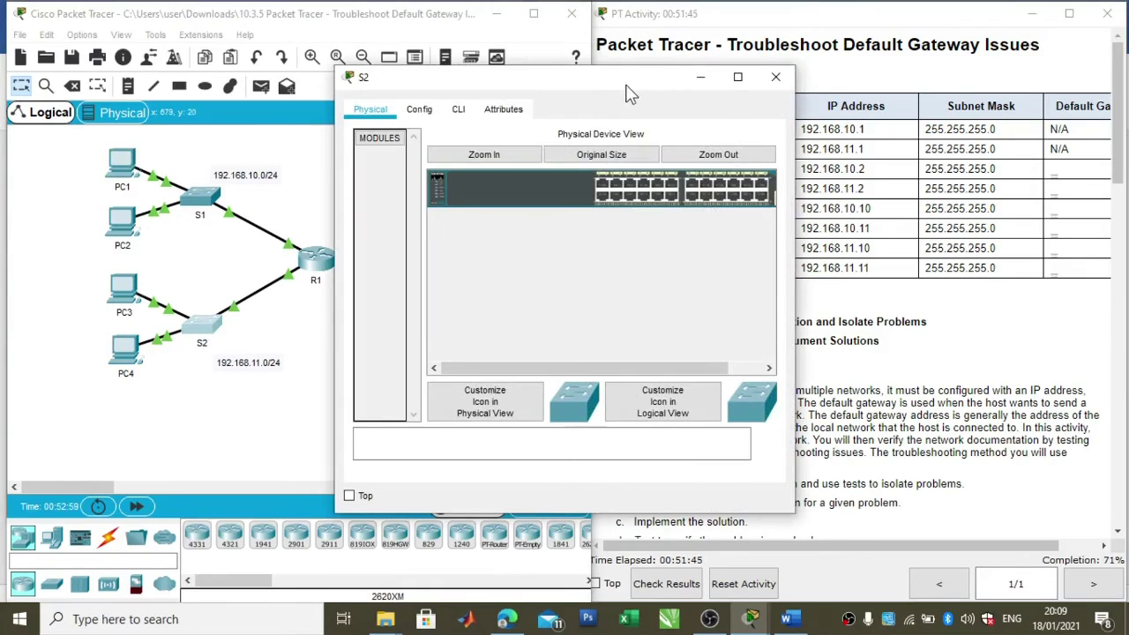
left_click_drag(644, 76, 405, 59)
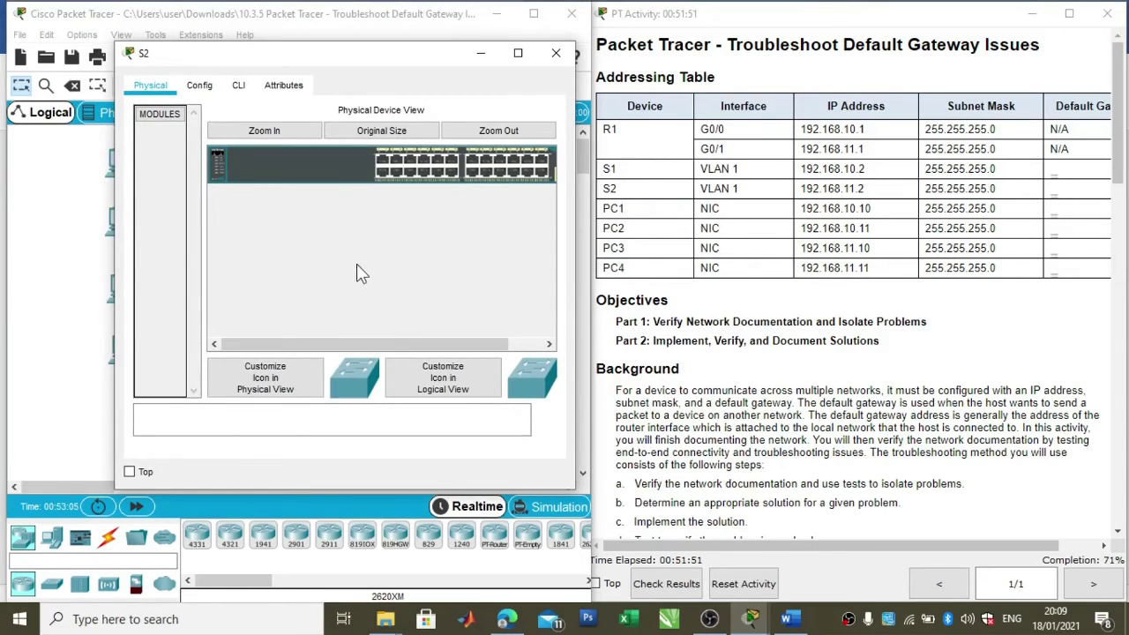
left_click(238, 85)
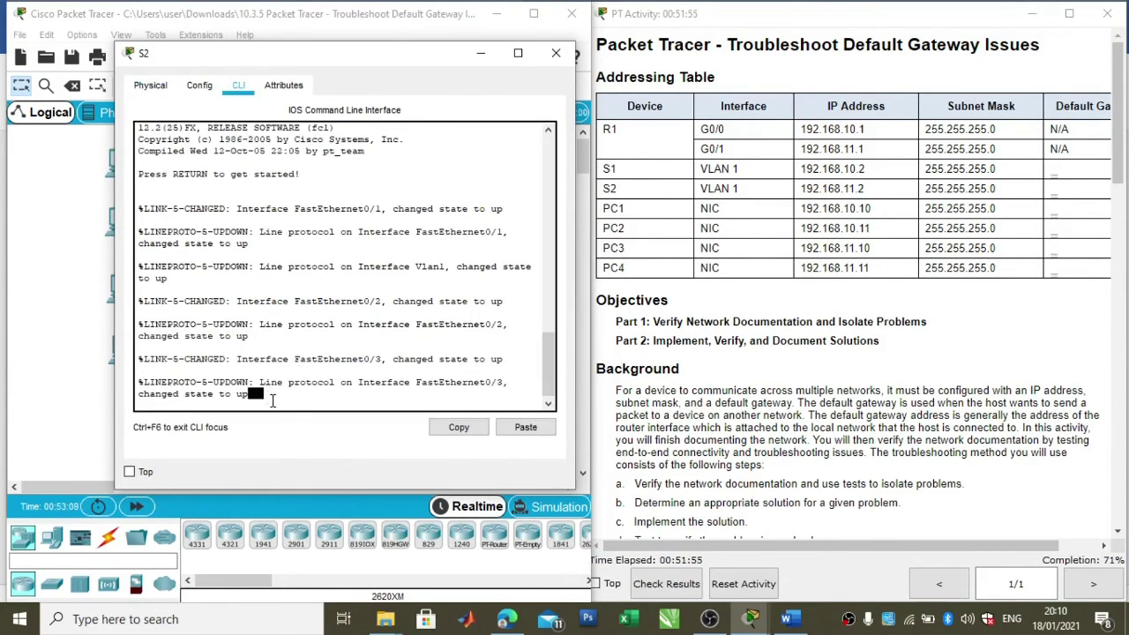
key("Return")
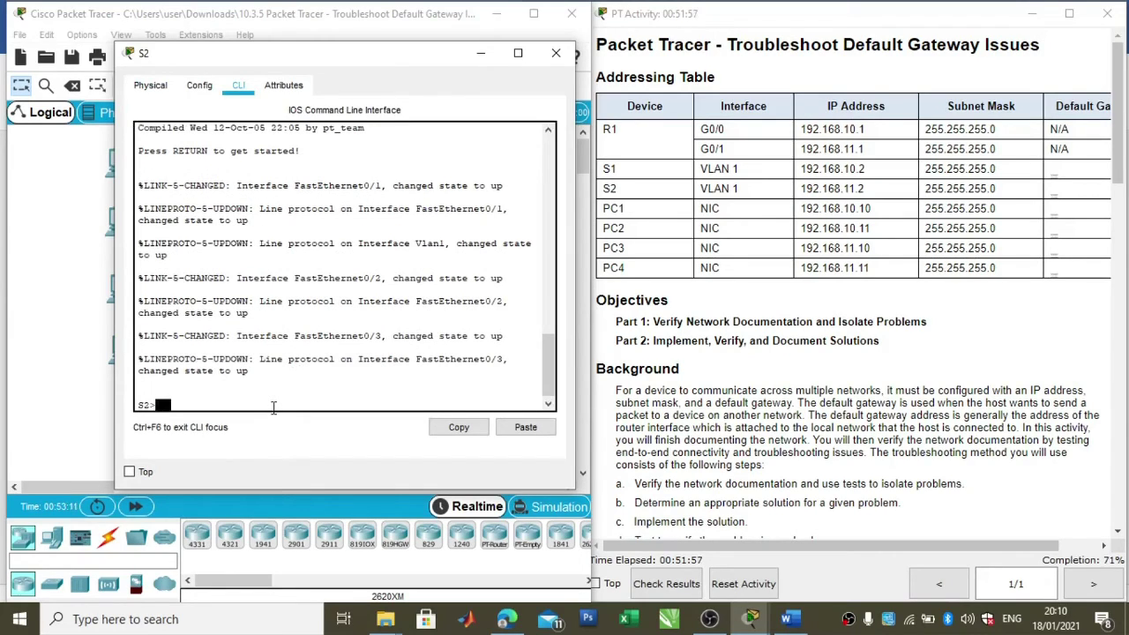
type("en")
key("Return")
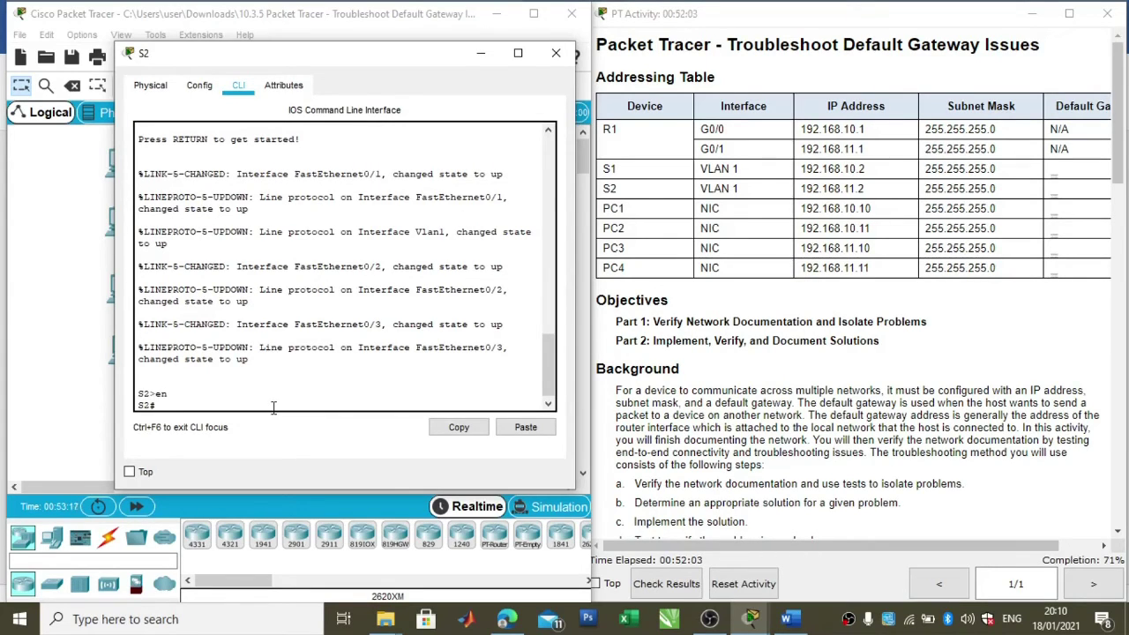
Display S2's running configuration with show run and page through to its end, examining the Vlan1 address and default gateway
type("show run")
key("Return")
key("Return")
key("Return")
key("Return")
key("Return")
key("Return")
key("Return")
key("Return")
key("Return")
key("Return")
key("Return")
key("Return")
key("Return")
key("Return")
key("Return")
key("Return")
key("Return")
key("Return")
key("Return")
key("Return")
key("Return")
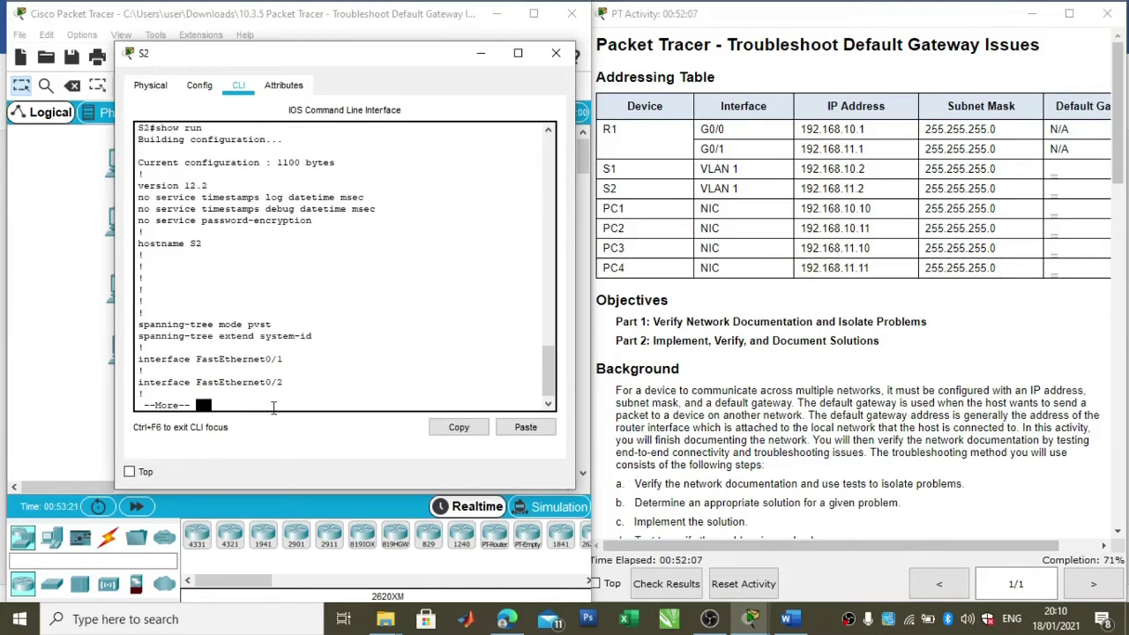
key("Return")
key("Return")
key("Return")
key("Return")
key("Return")
key("Return")
key("Return")
key("Return")
key("Return")
key("Return")
key("Return")
key("Return")
key("Return")
key("Return")
key("Return")
key("Return")
key("Return")
key("Return")
key("Return")
key("Return")
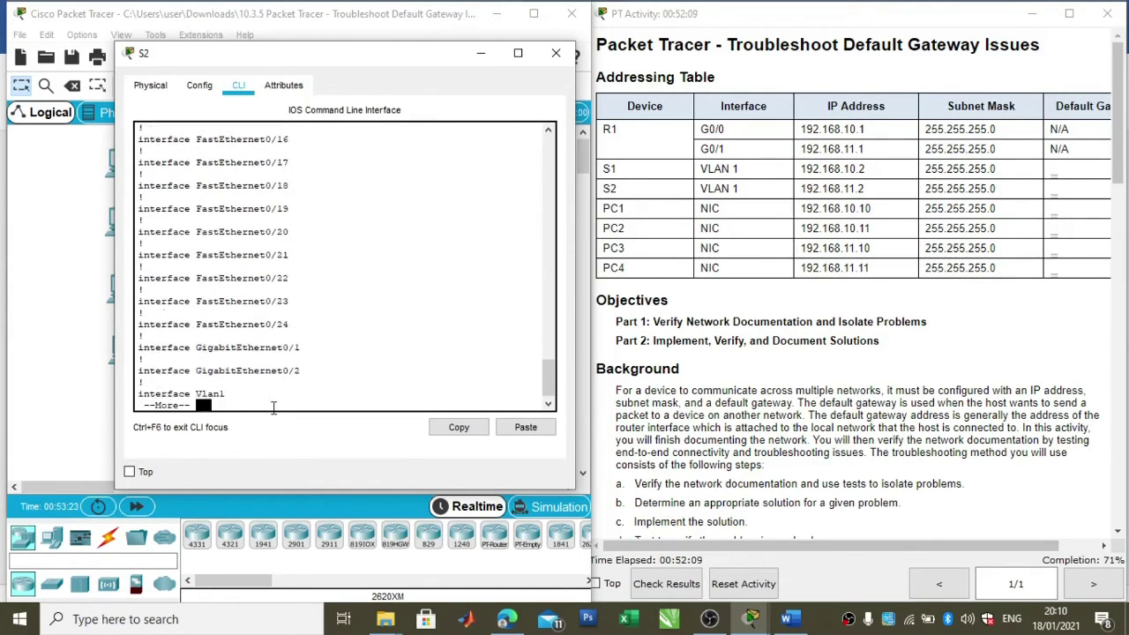
key("Return")
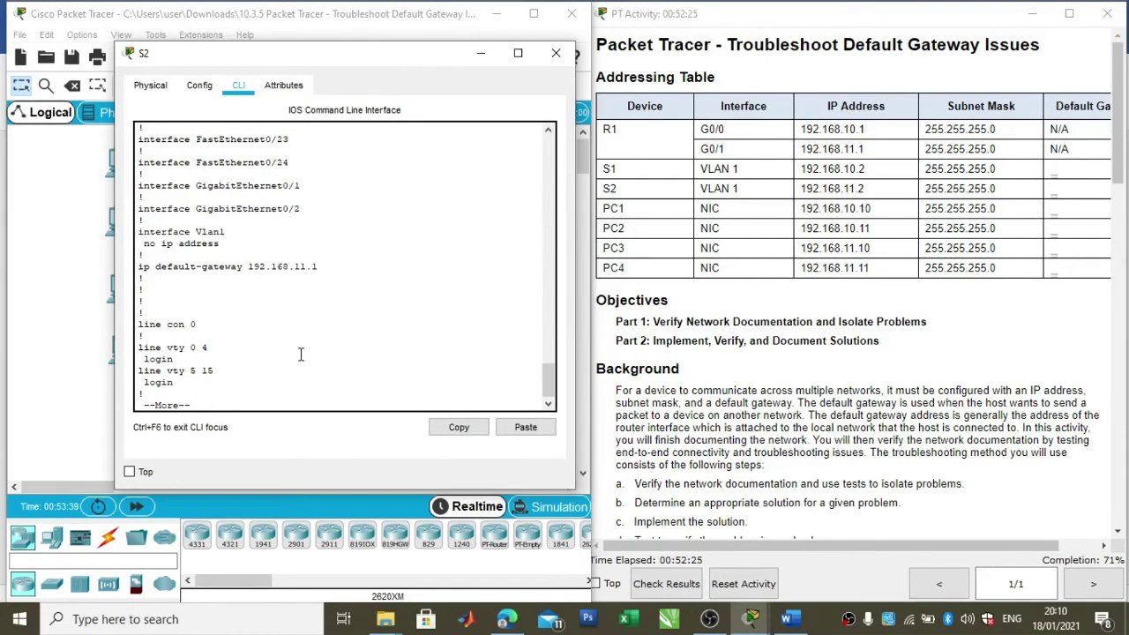
key("Return")
key("Return")
key("Return")
key("Return")
key("Return")
key("Return")
key("Return")
key("Return")
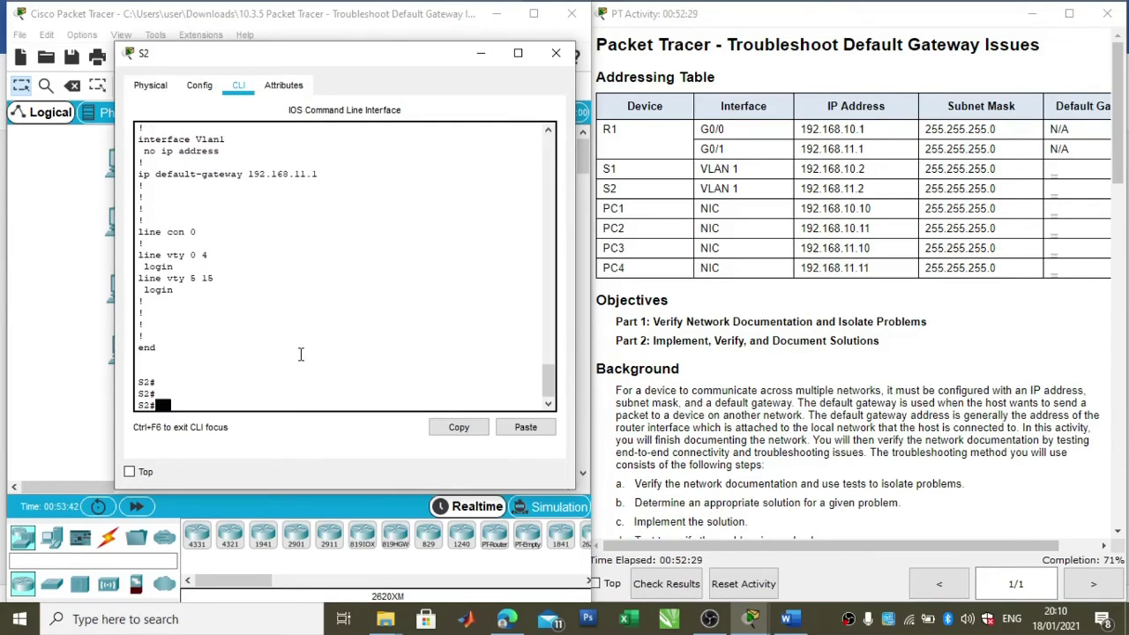
Enter global configuration mode on S2 and open the configuration of interface VLAN 1
type("config te")
key("Return")
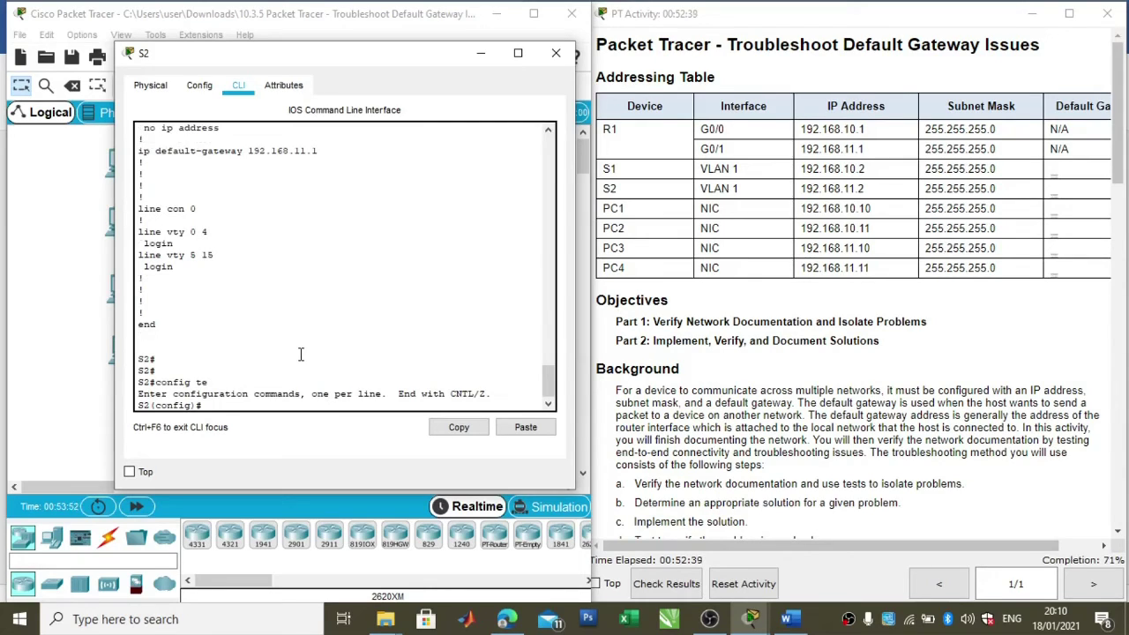
type("interfCE")
key("BackSpace")
type("AC")
key("Tab")
type("vVLA")
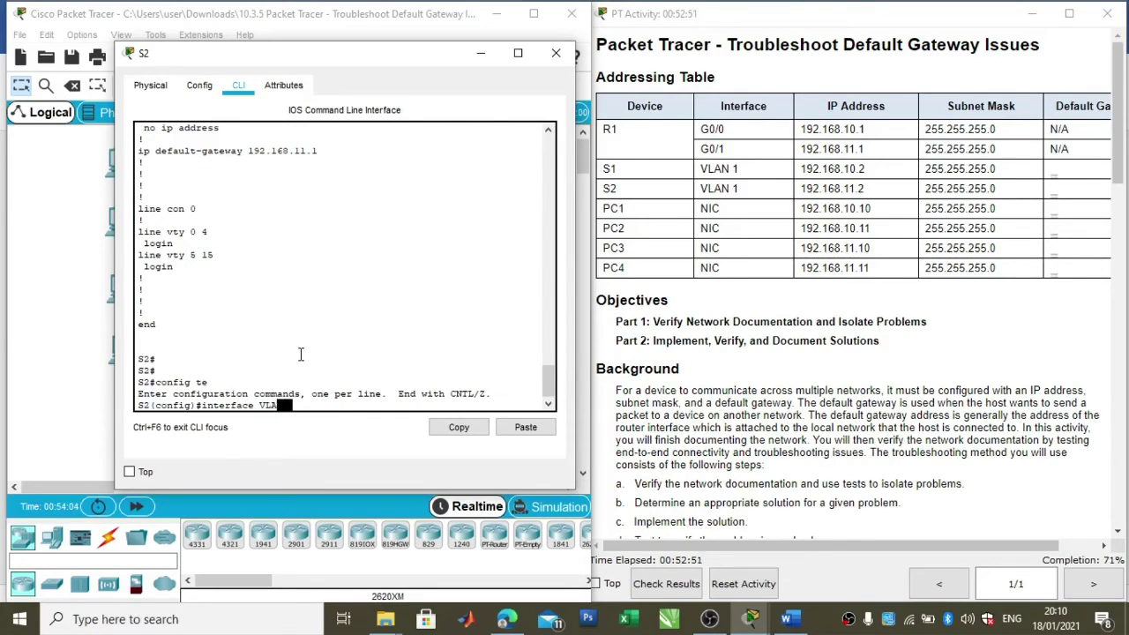
type("N 1")
key("Return")
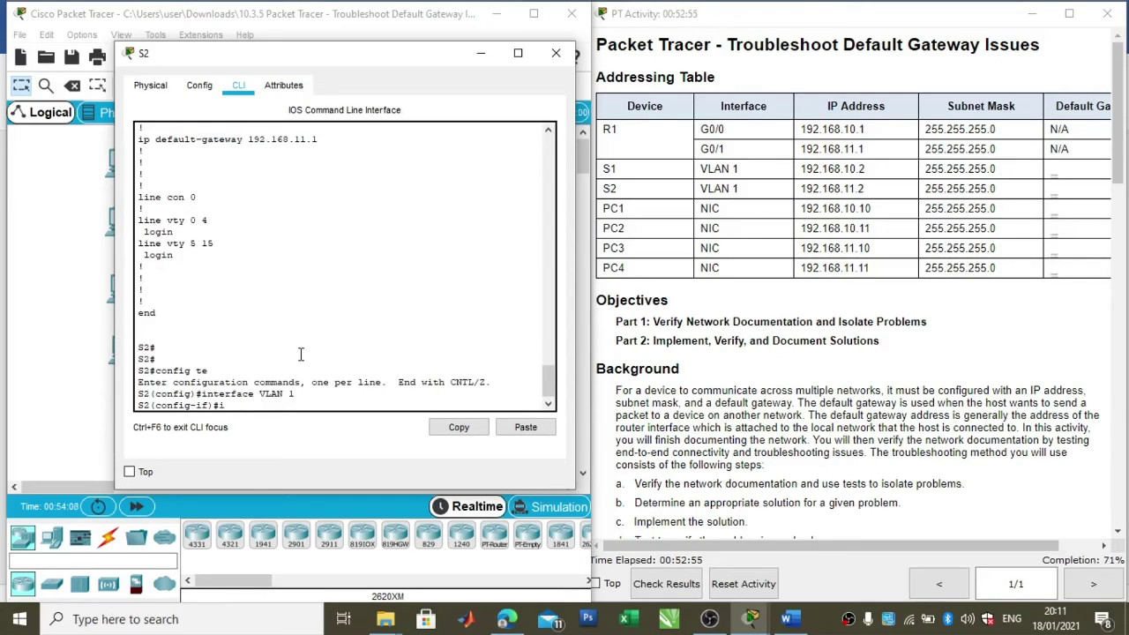
Assign IP address 192.168.11.2 with mask 255.255.255.0 to S2's VLAN 1, exit interface configuration, and close the switch's window
type("ip address 192.168")
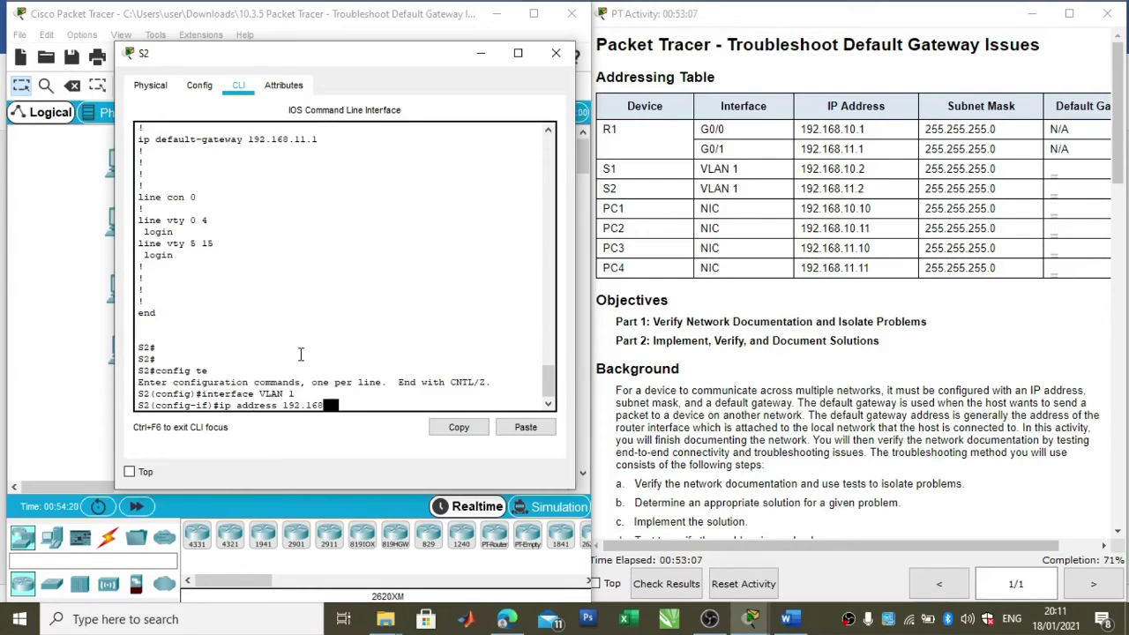
type(".11.2")
type(" 255.25")
type("5.25")
key("BackSpace")
type(".255.")
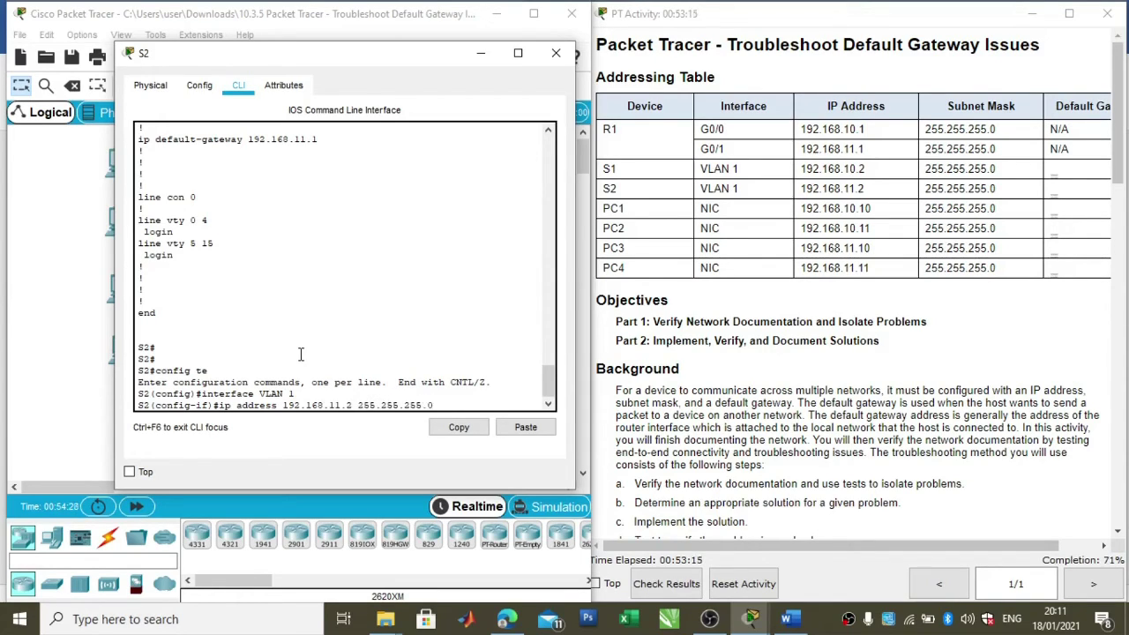
key("Return")
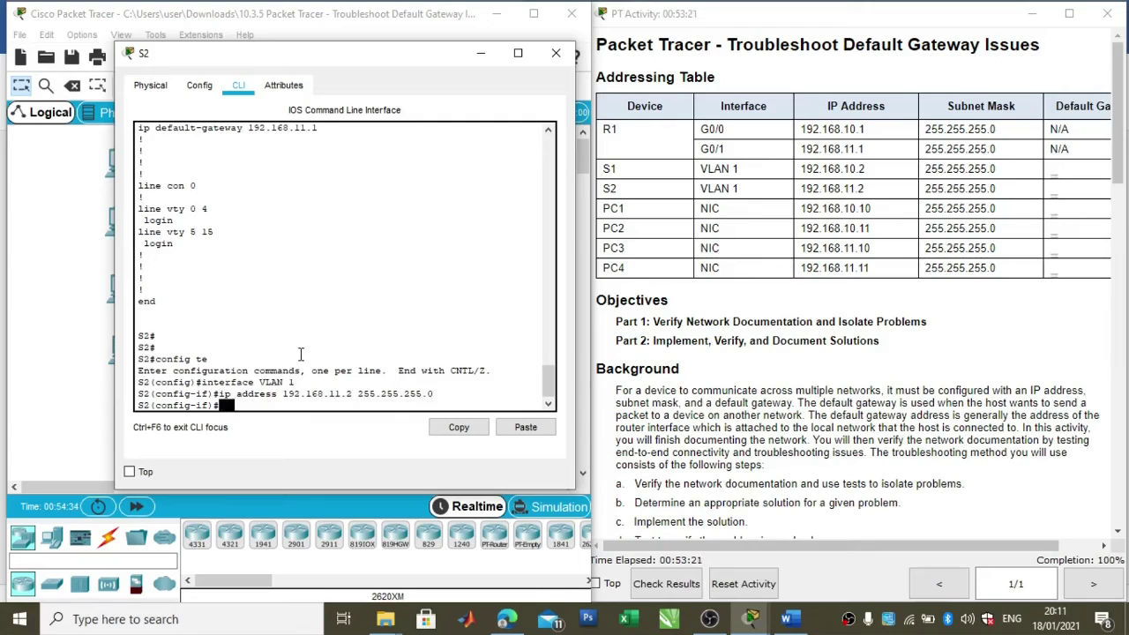
type("exit")
key("Return")
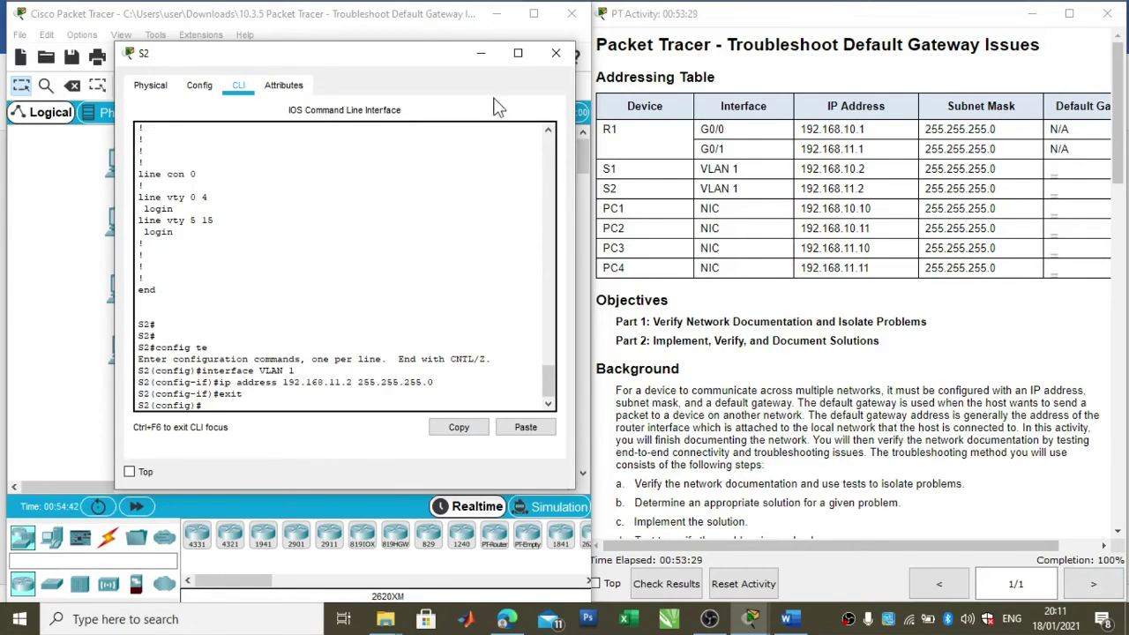
left_click_drag(446, 62, 408, 80)
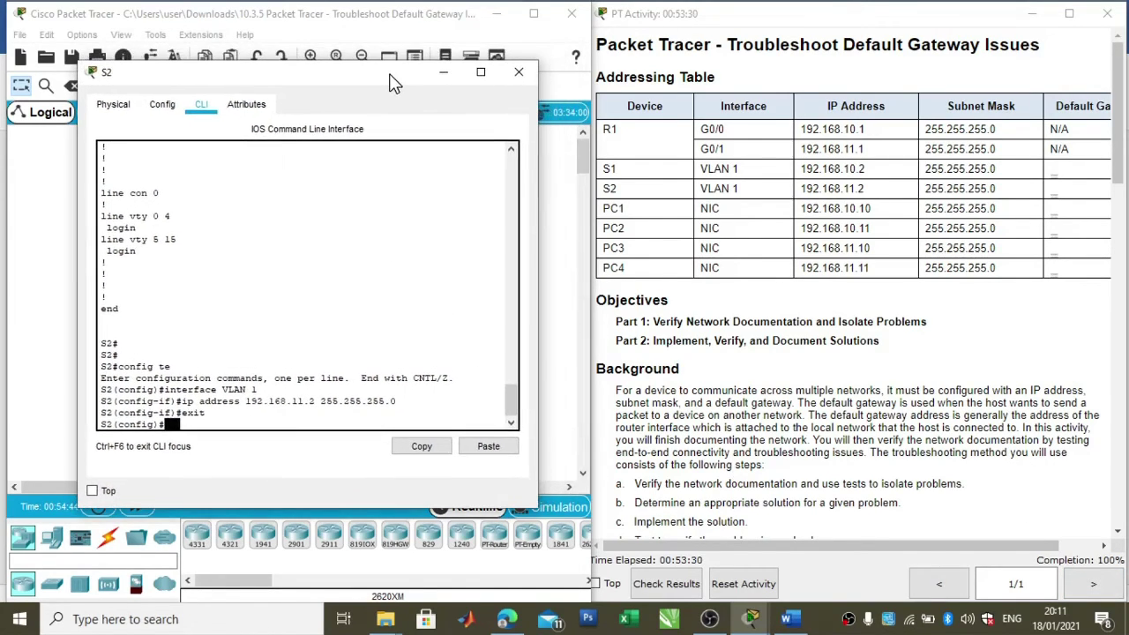
left_click(520, 74)
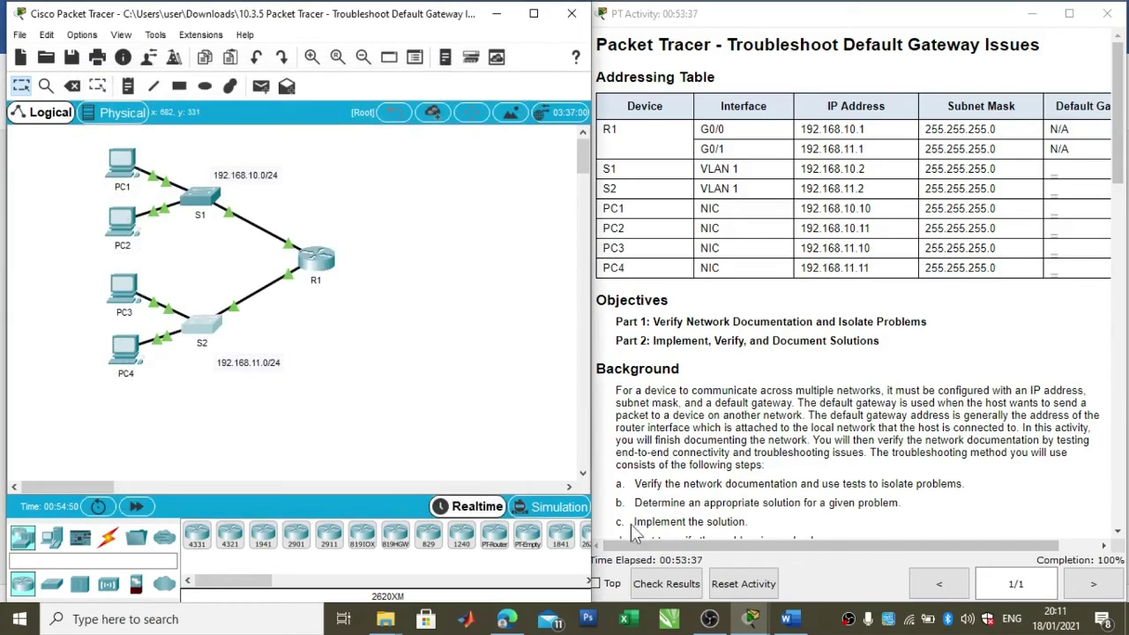
Switch to the Word test table and replace the test name "PC1 to S1" with "PC 3 to PC4"
left_click(784, 616)
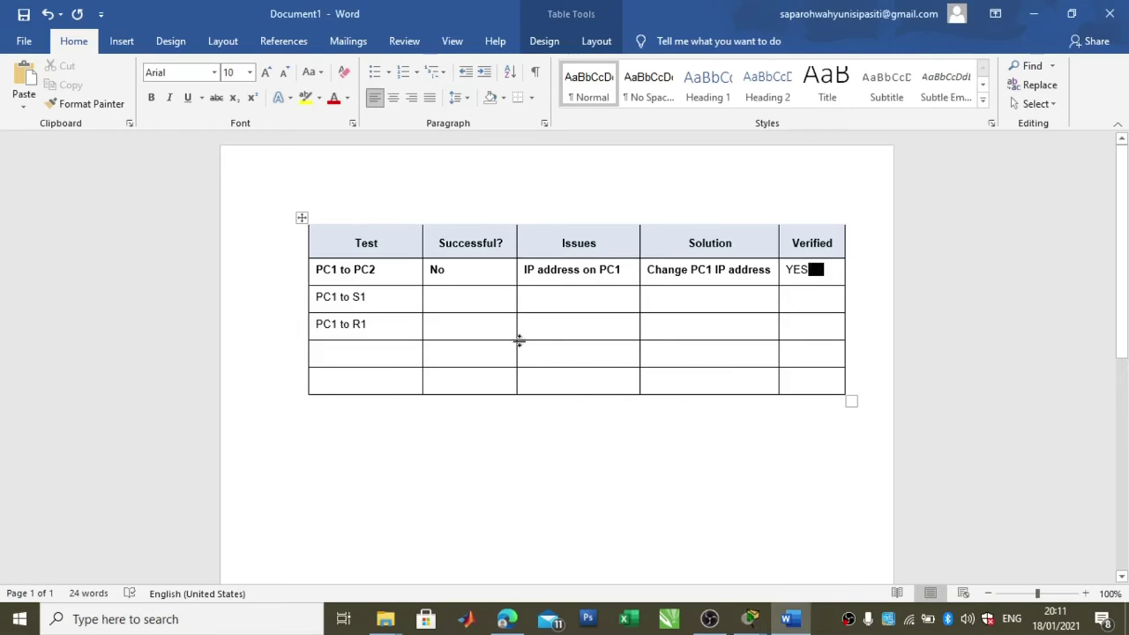
left_click(466, 303)
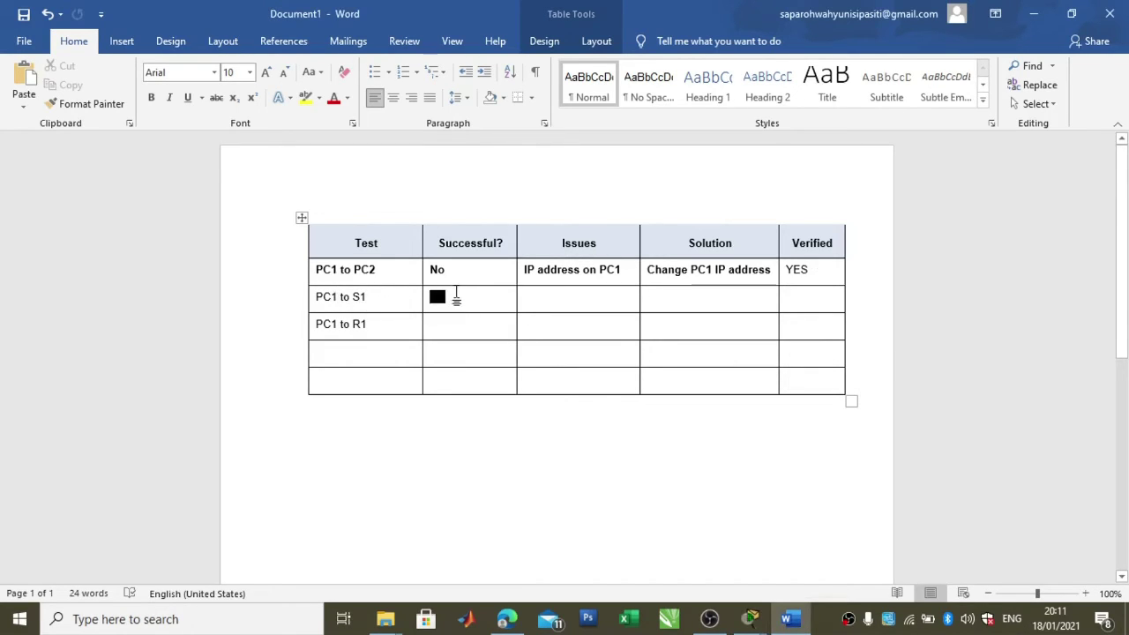
left_click_drag(367, 297, 300, 306)
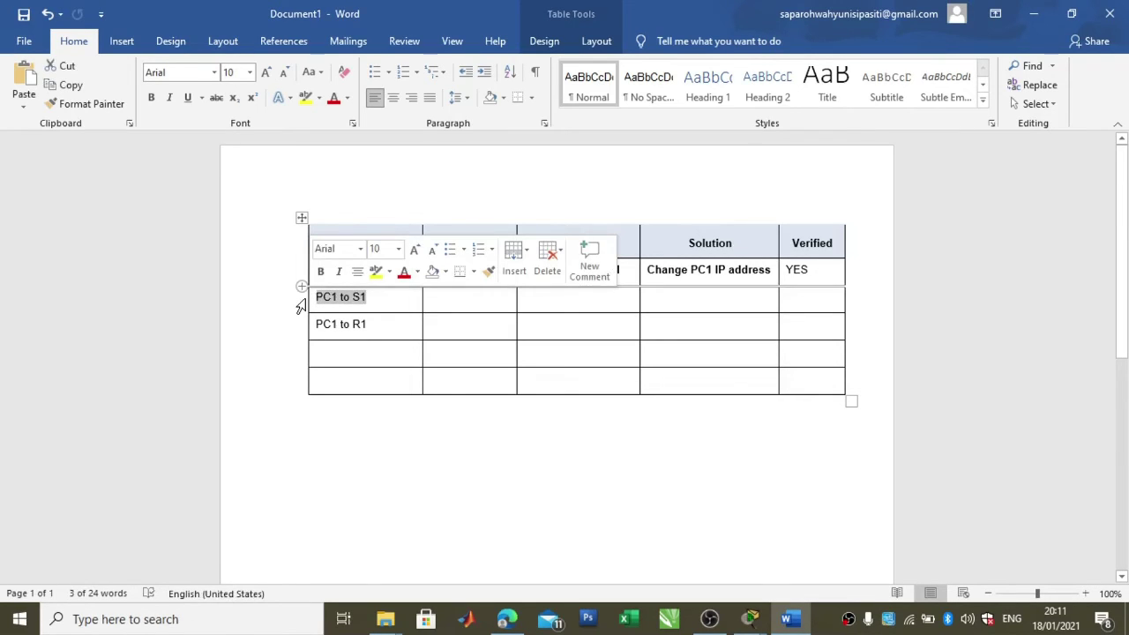
key("BackSpace")
type("PC")
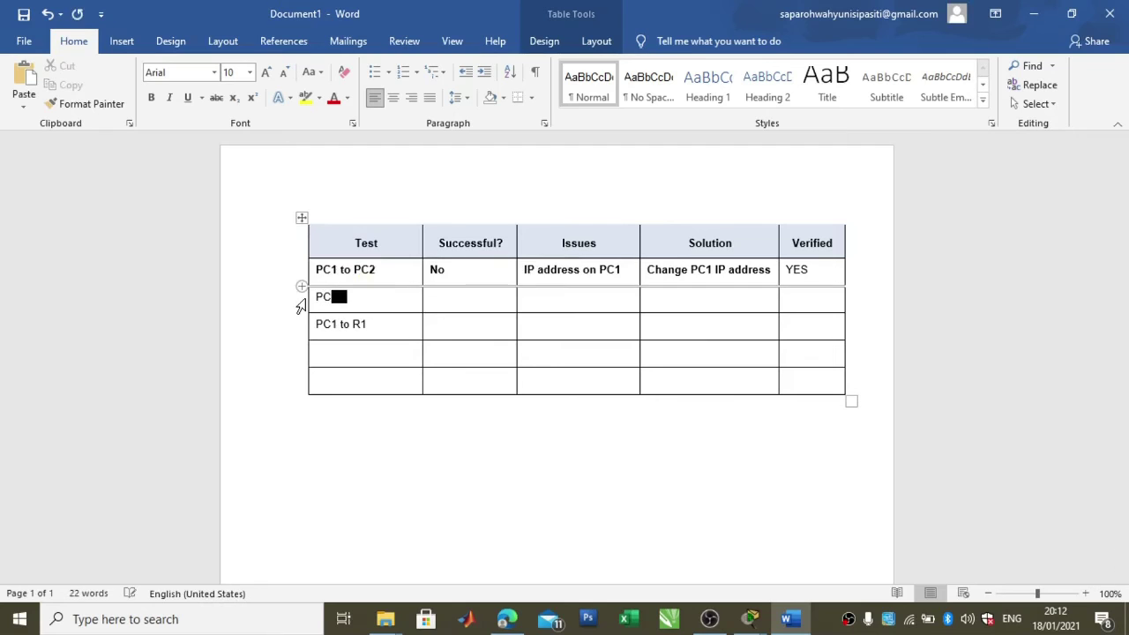
type(" 3 TO")
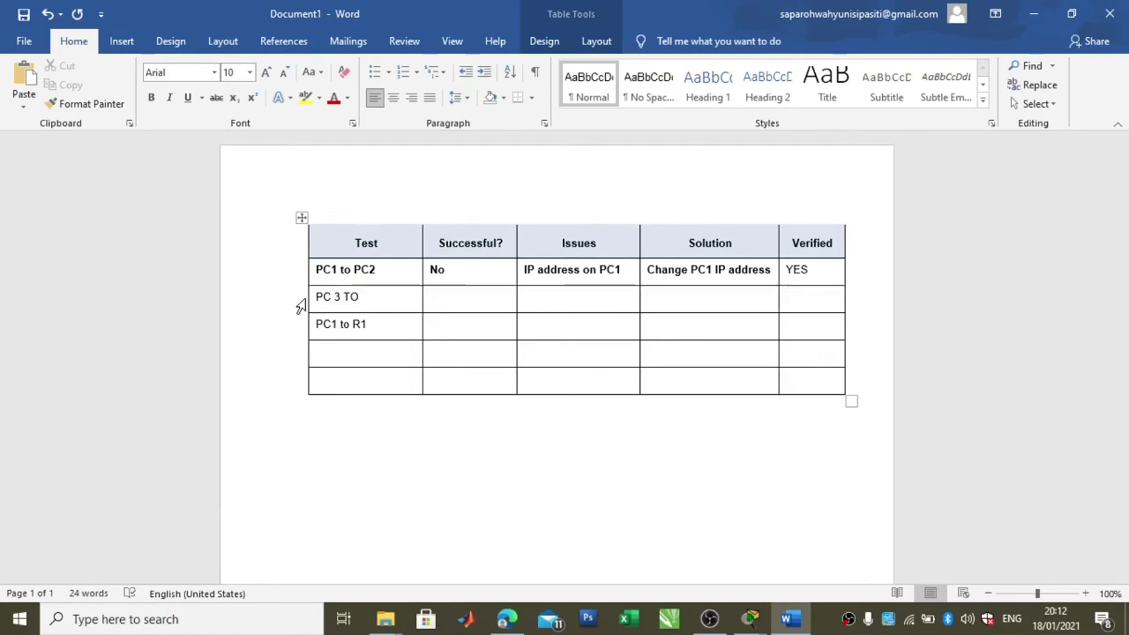
key("BackSpace")
key("BackSpace")
type("to")
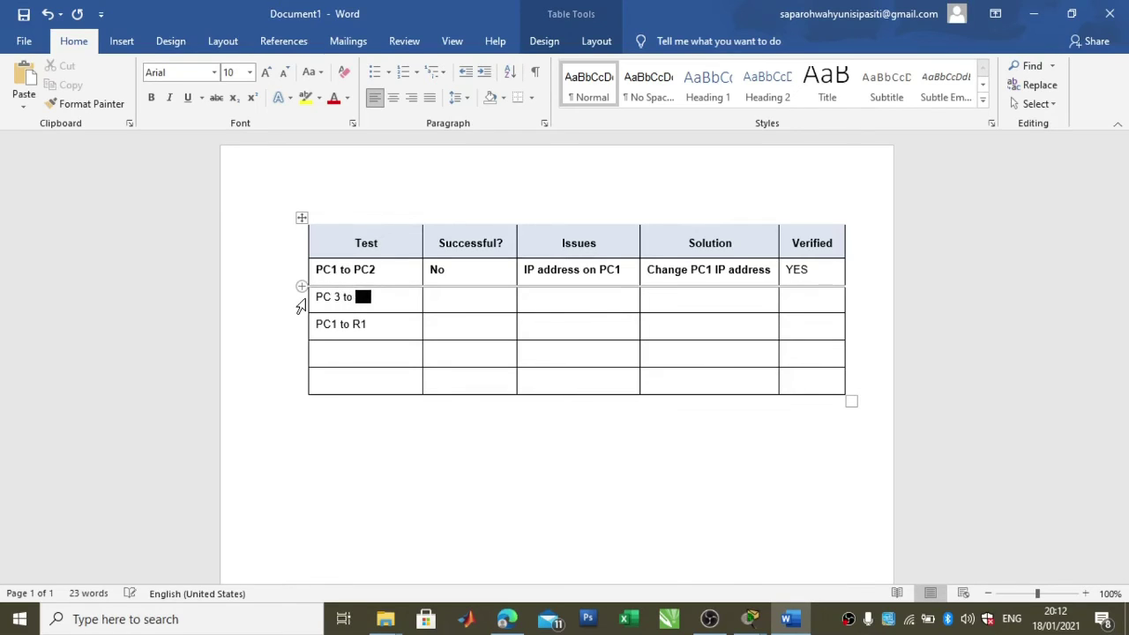
type(" PC")
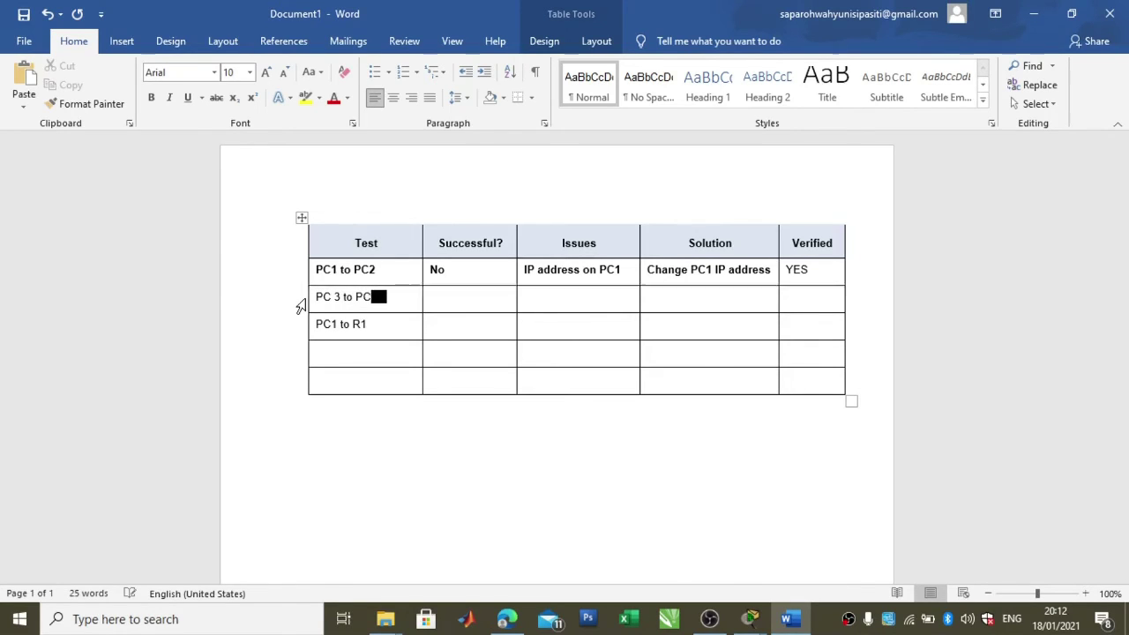
type("4")
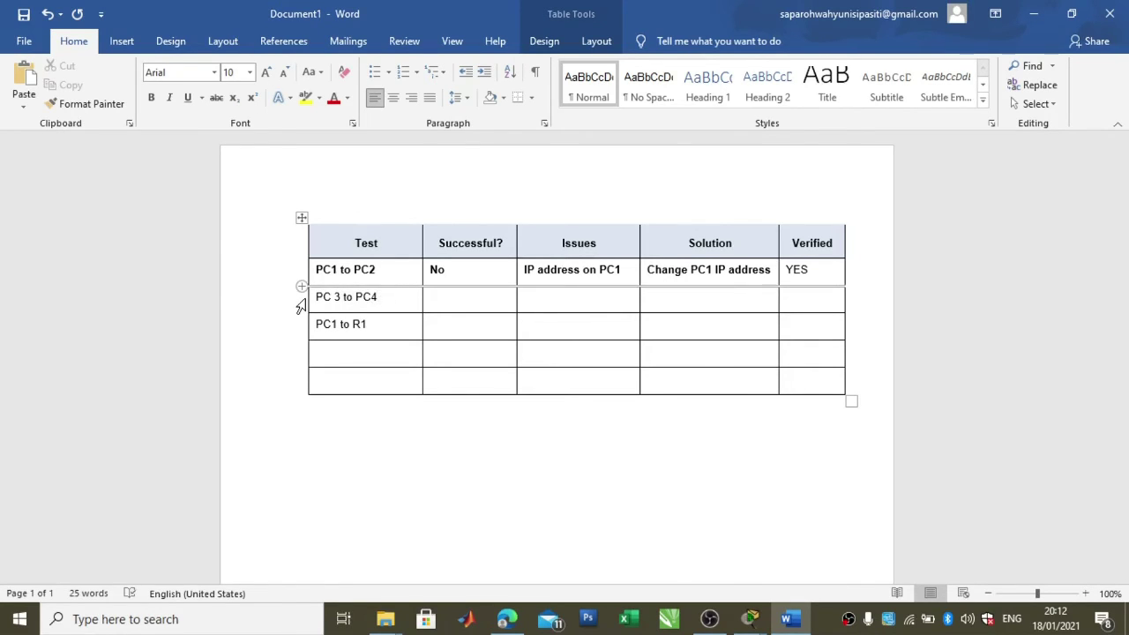
Fill in the Successful? cell of the PC 3 to PC4 test with YES
left_click(442, 305)
type("NO")
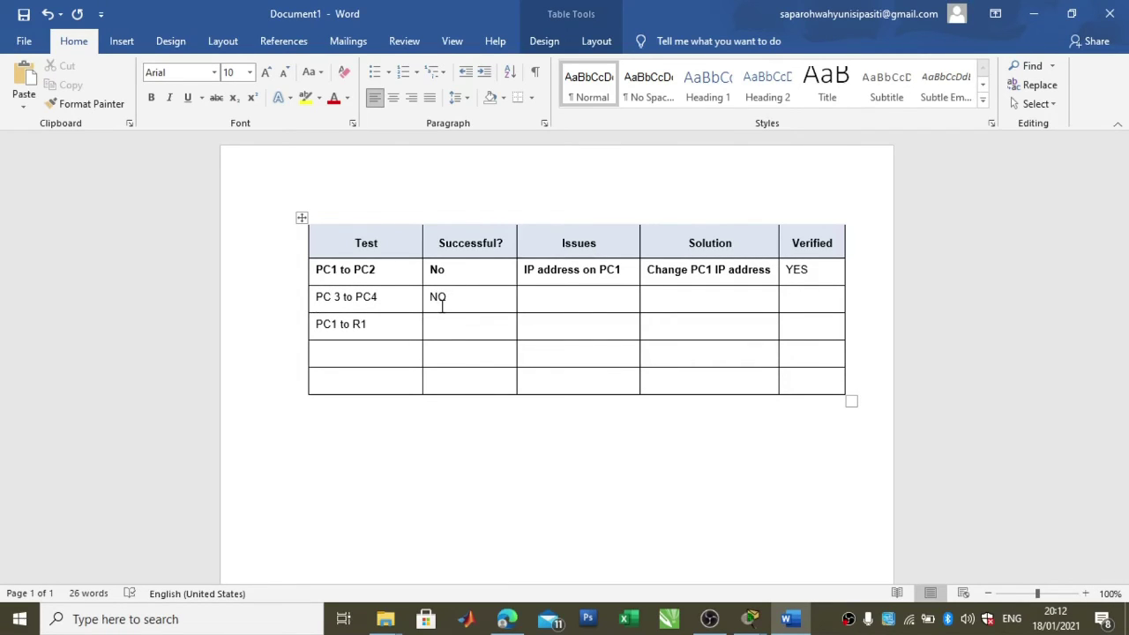
left_click(567, 302)
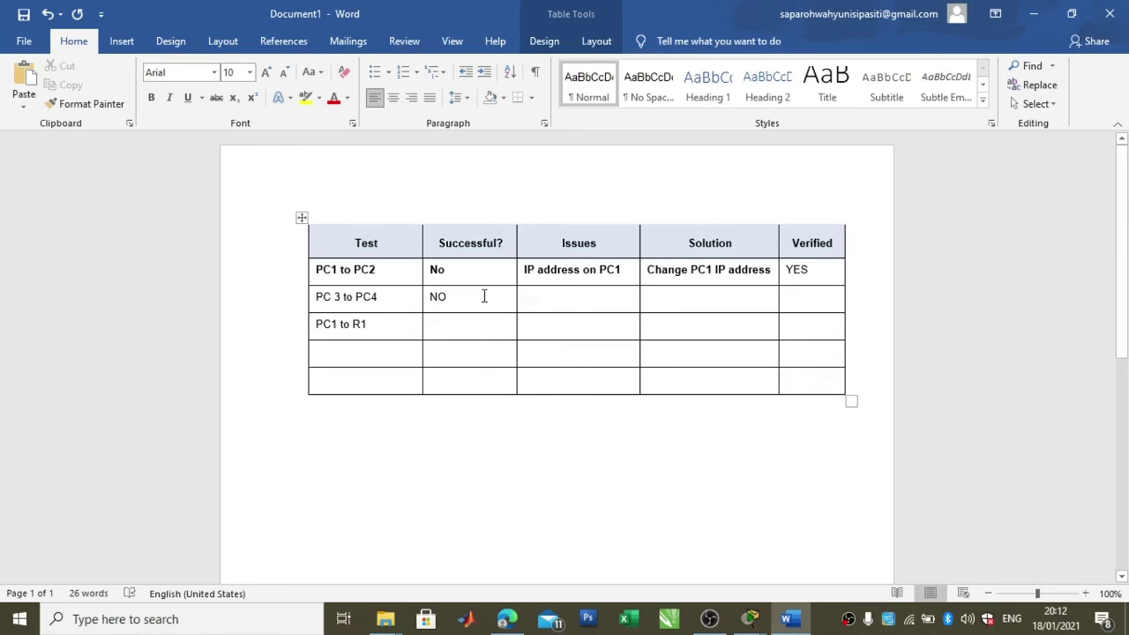
left_click_drag(484, 297, 430, 301)
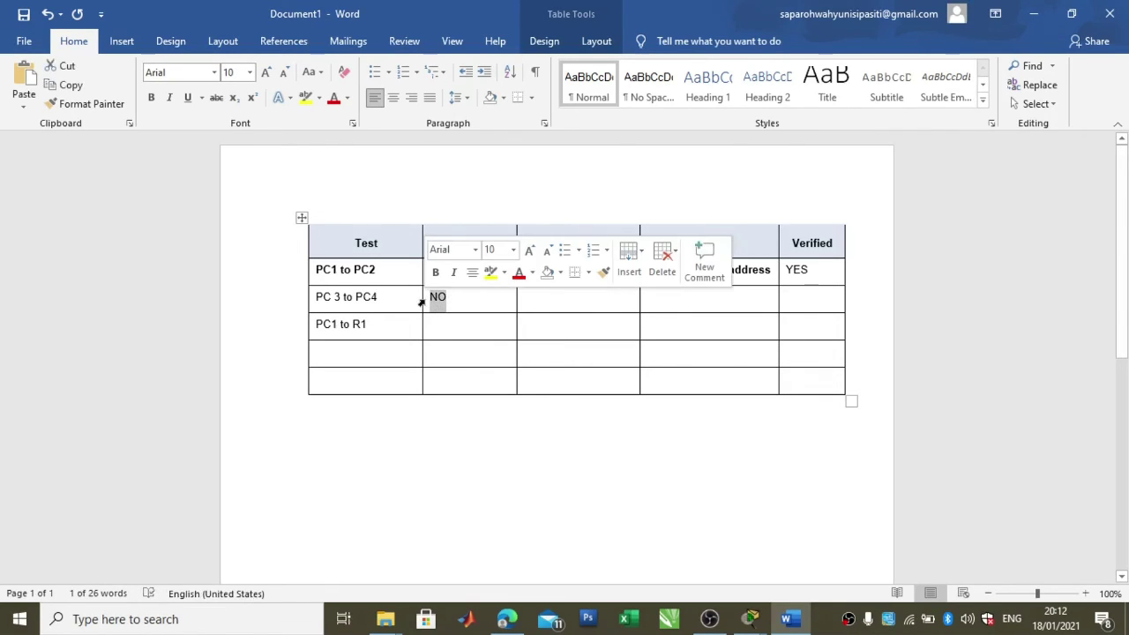
key("BackSpace")
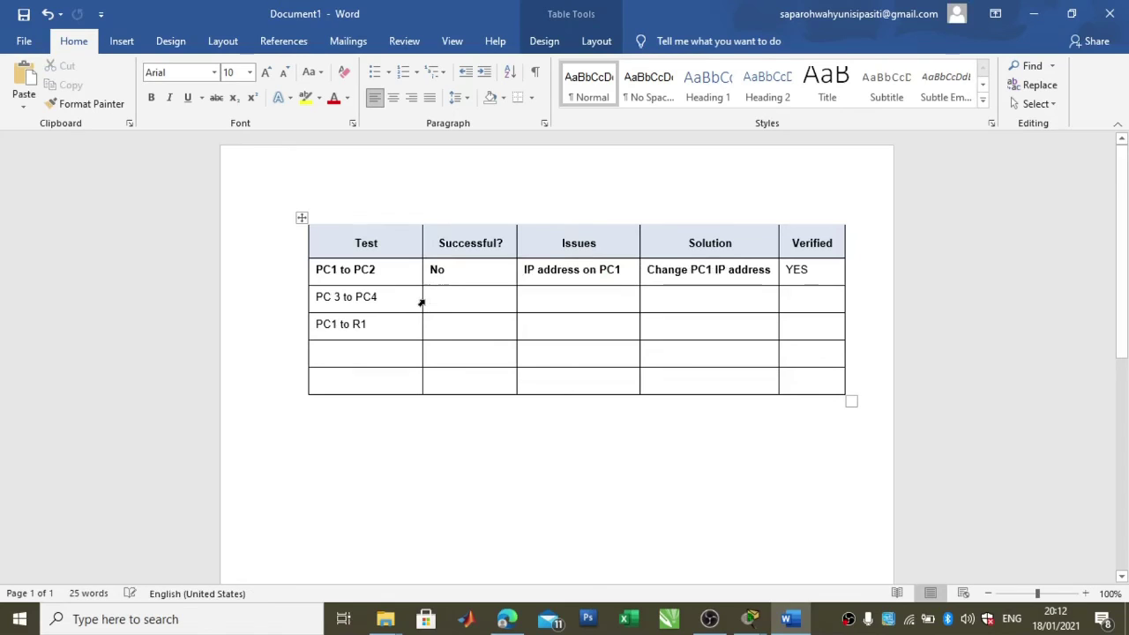
type("YES")
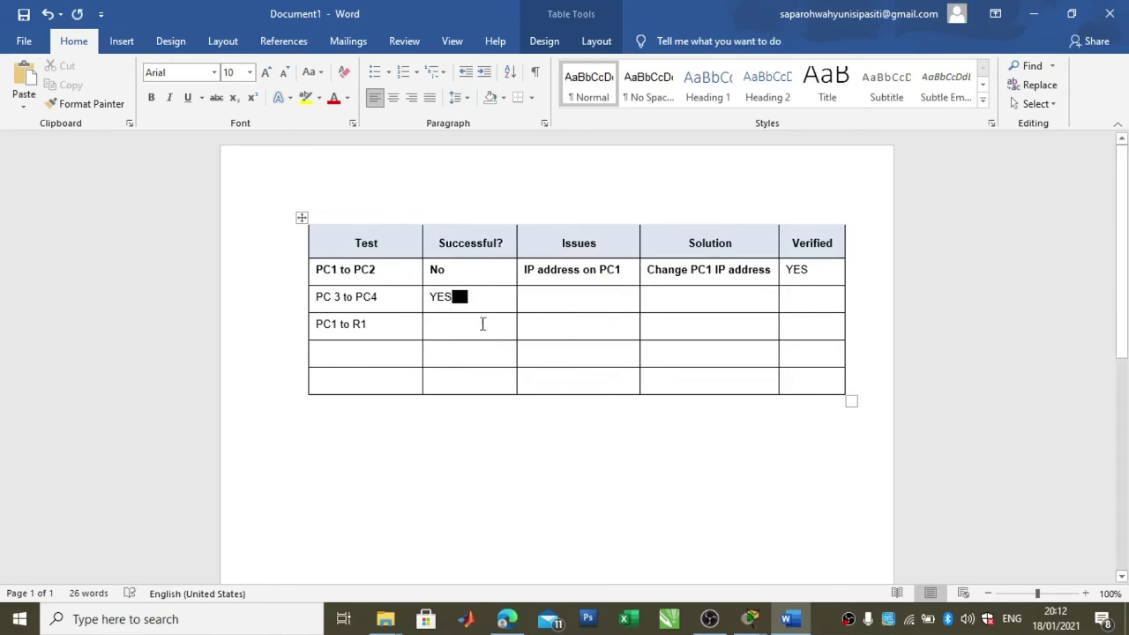
Enter "DEFAULT G ON PC4" as the issue for the PC 3 to PC4 test and move to its Solution cell
left_click(556, 300)
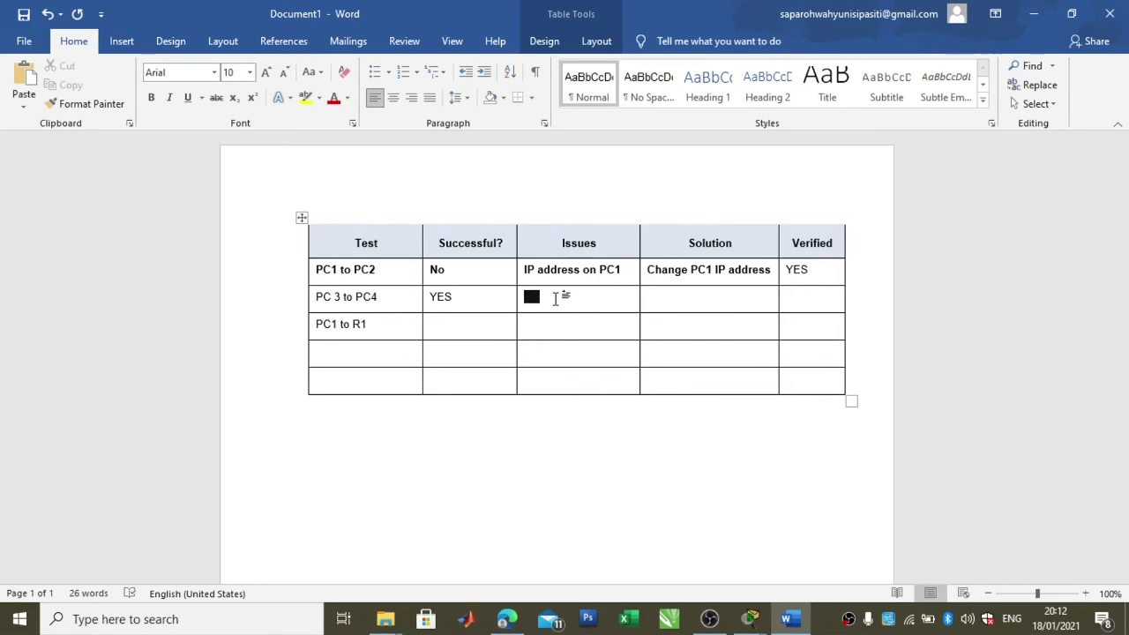
type("DE")
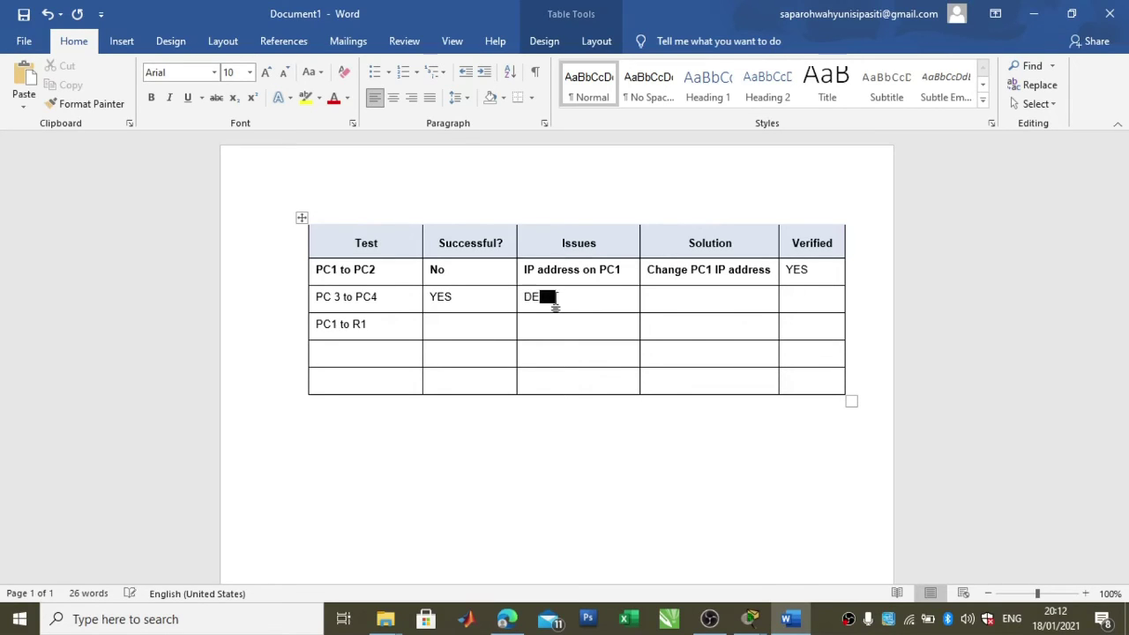
type("FAULT G")
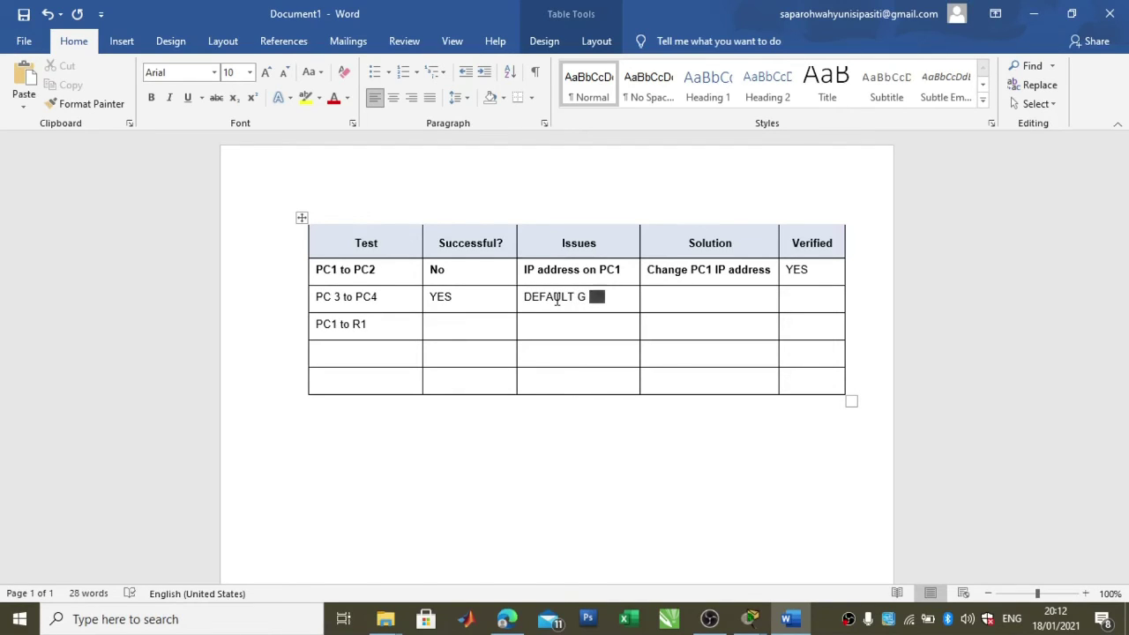
type(" ON P")
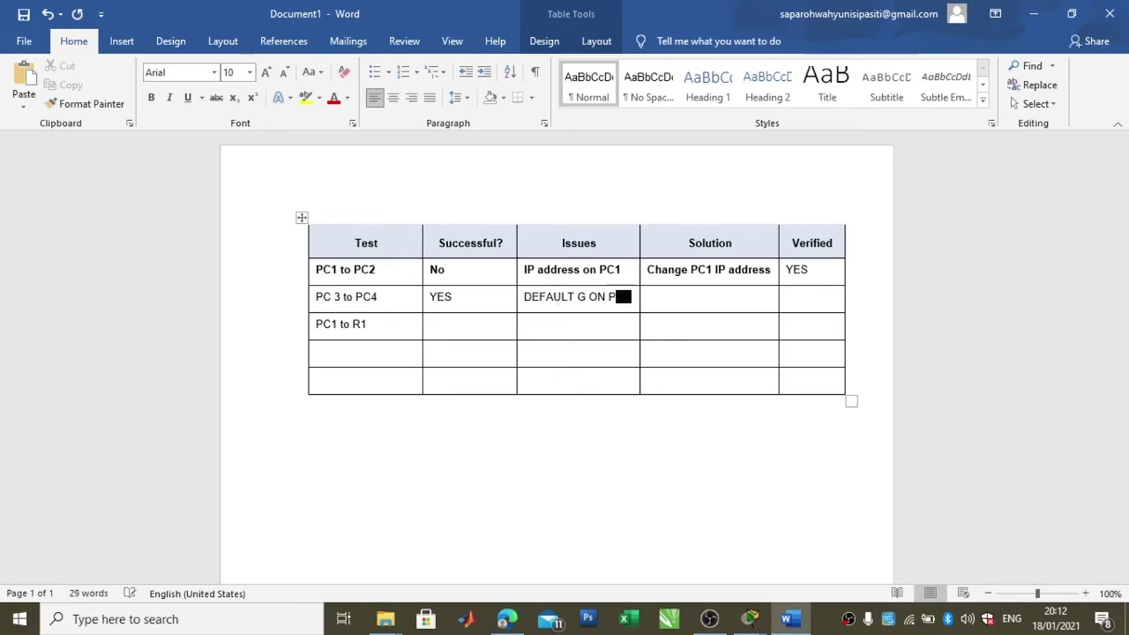
type("C4")
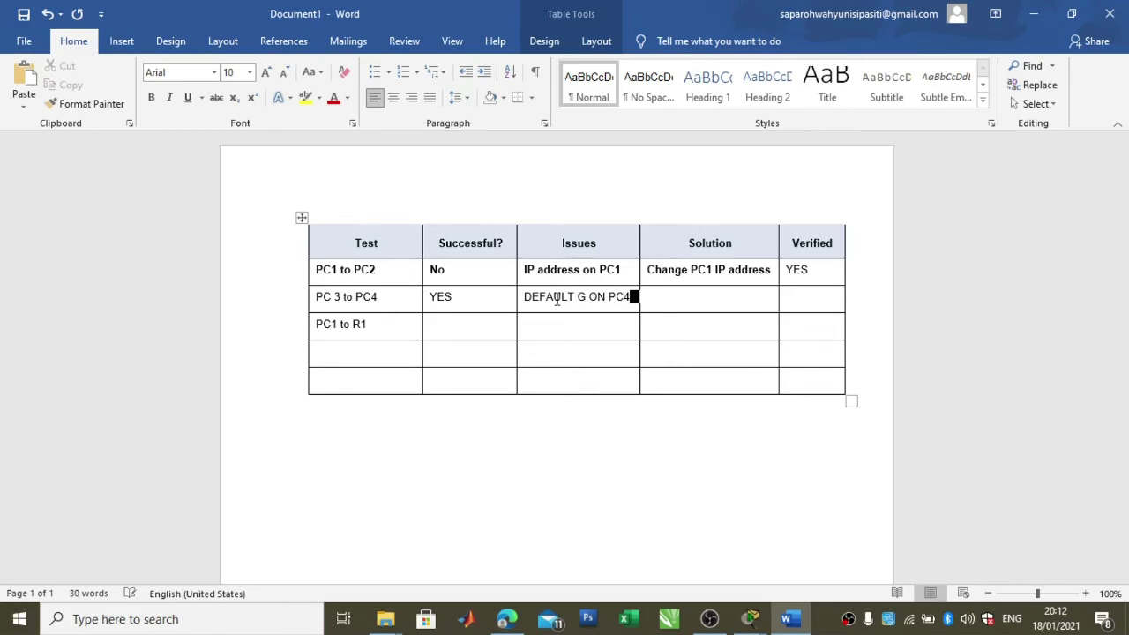
left_click(732, 300)
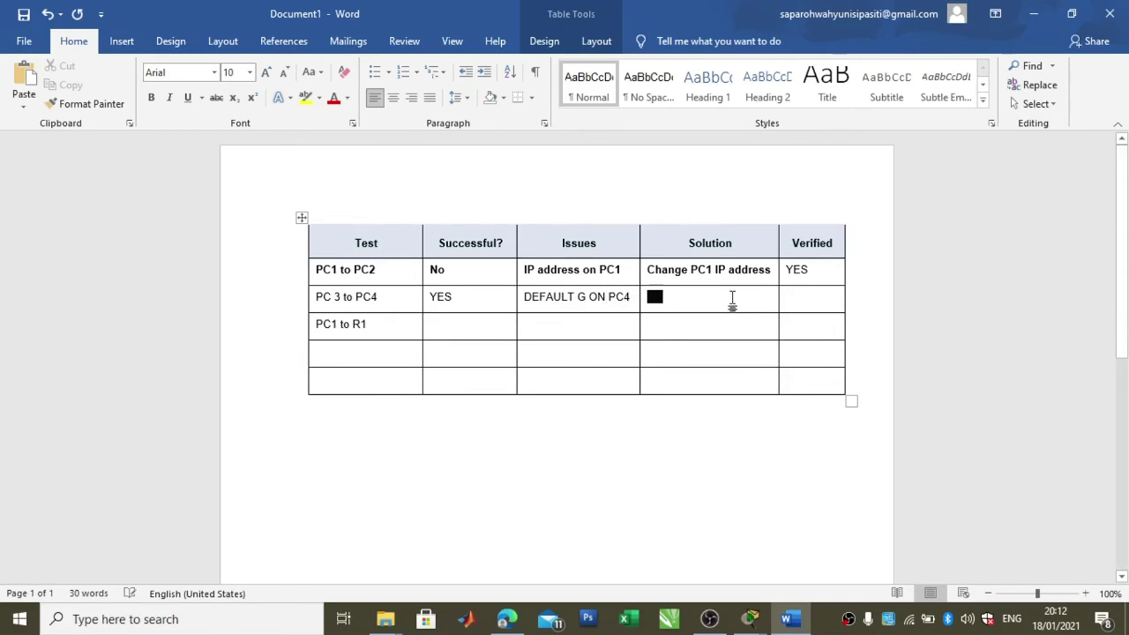
type("CHANGE")
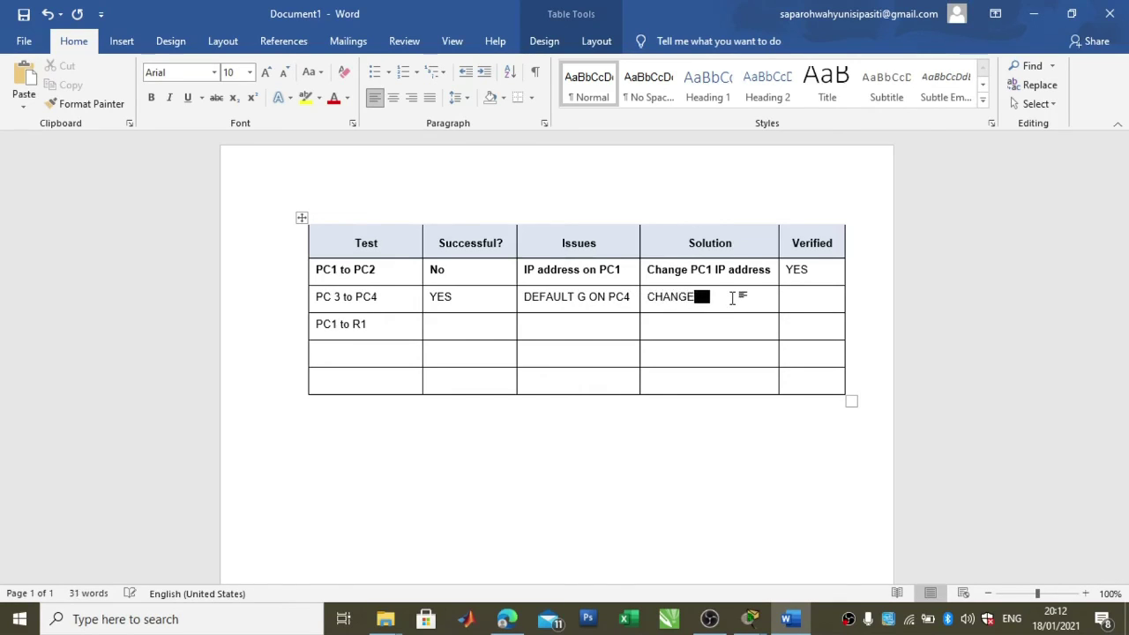
key("BackSpace")
key("BackSpace")
key("BackSpace")
key("BackSpace")
key("BackSpace")
key("BackSpace")
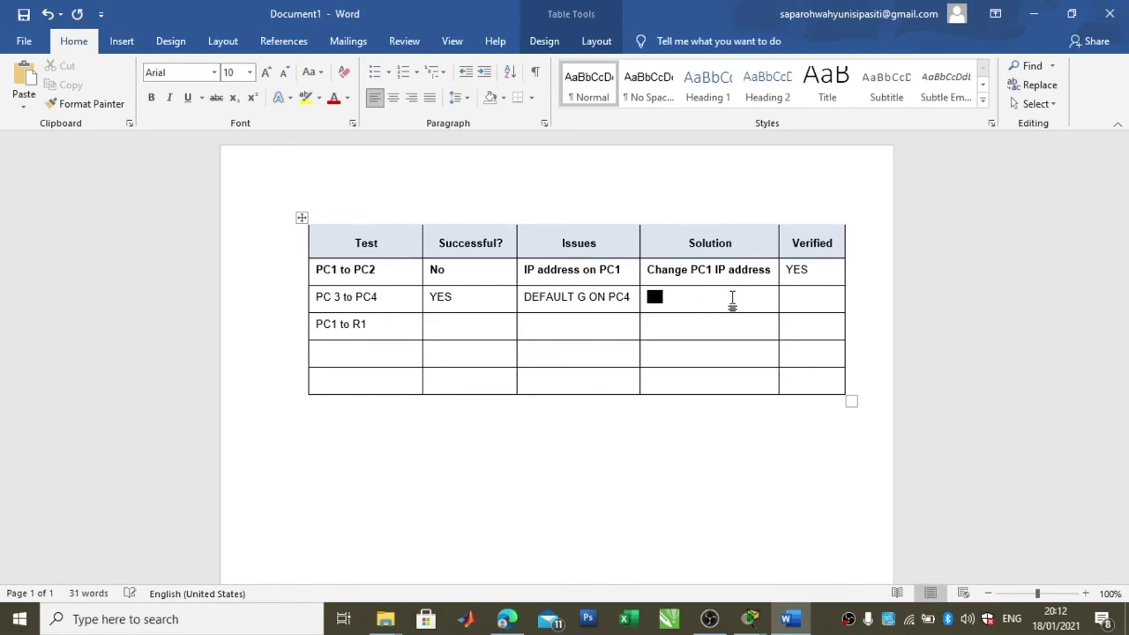
type("TAMbahka")
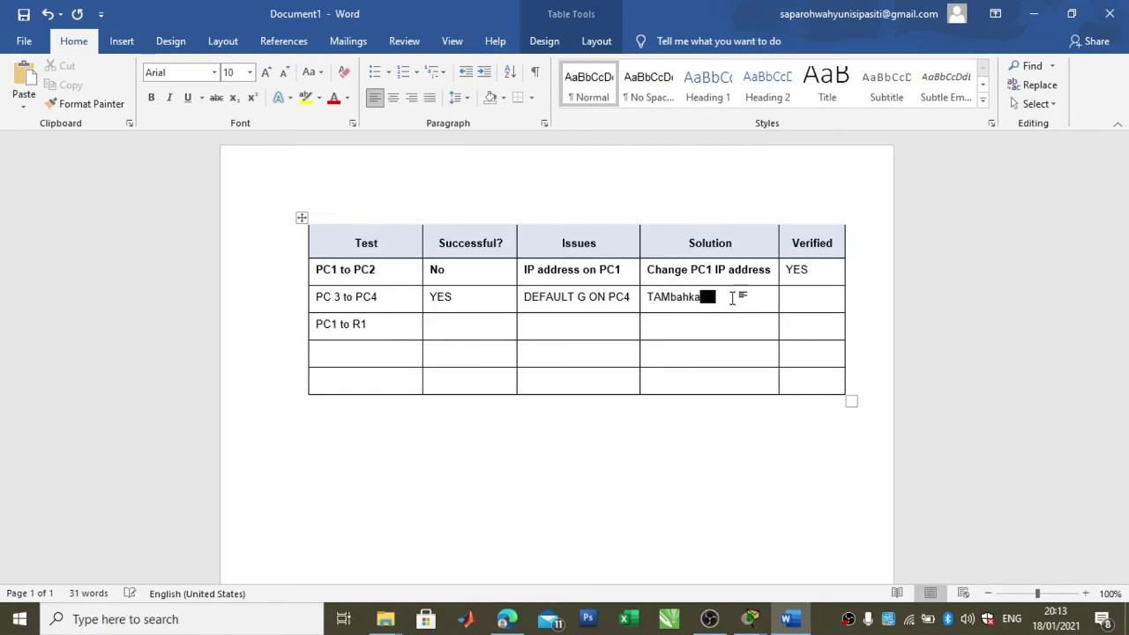
type("n")
key("BackSpace")
key("BackSpace")
key("BackSpace")
key("BackSpace")
key("BackSpace")
key("BackSpace")
key("BackSpace")
key("BackSpace")
key("BackSpace")
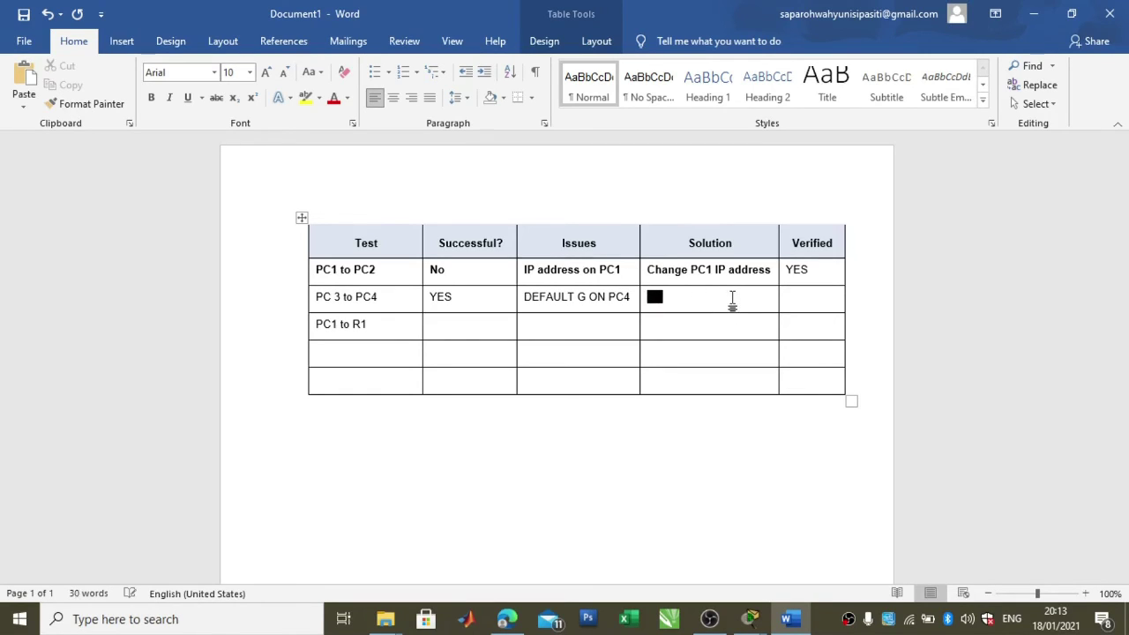
Enter "Tambahkan default gateway pc4" as the solution for the PC 3 to PC4 test
type("y")
type("tambahkan ")
type("def")
type("ault gate")
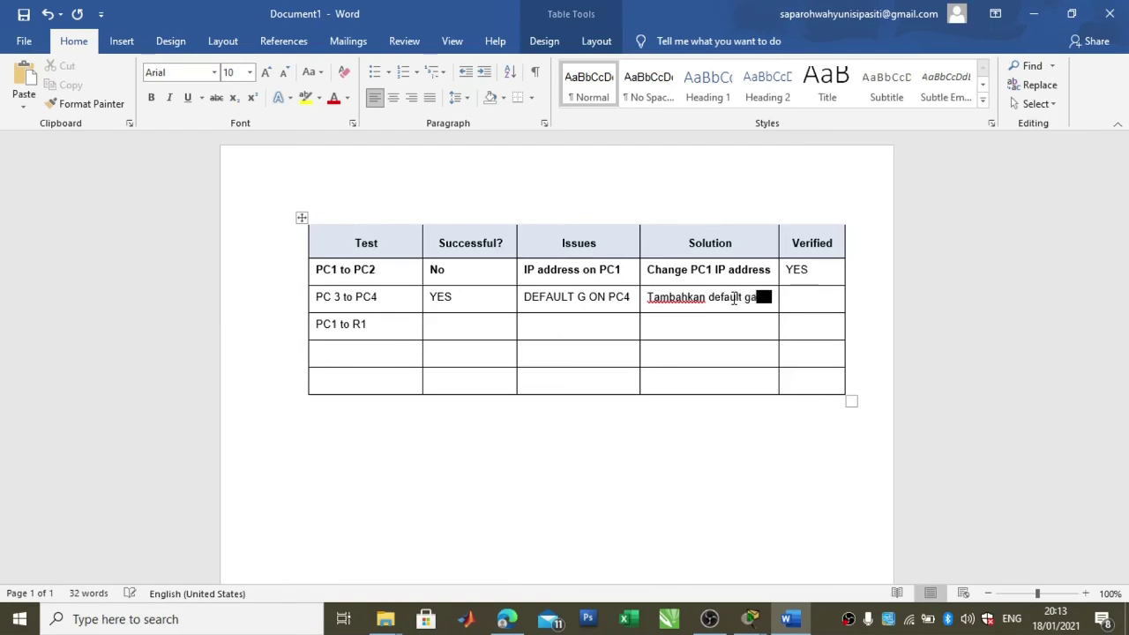
type("way")
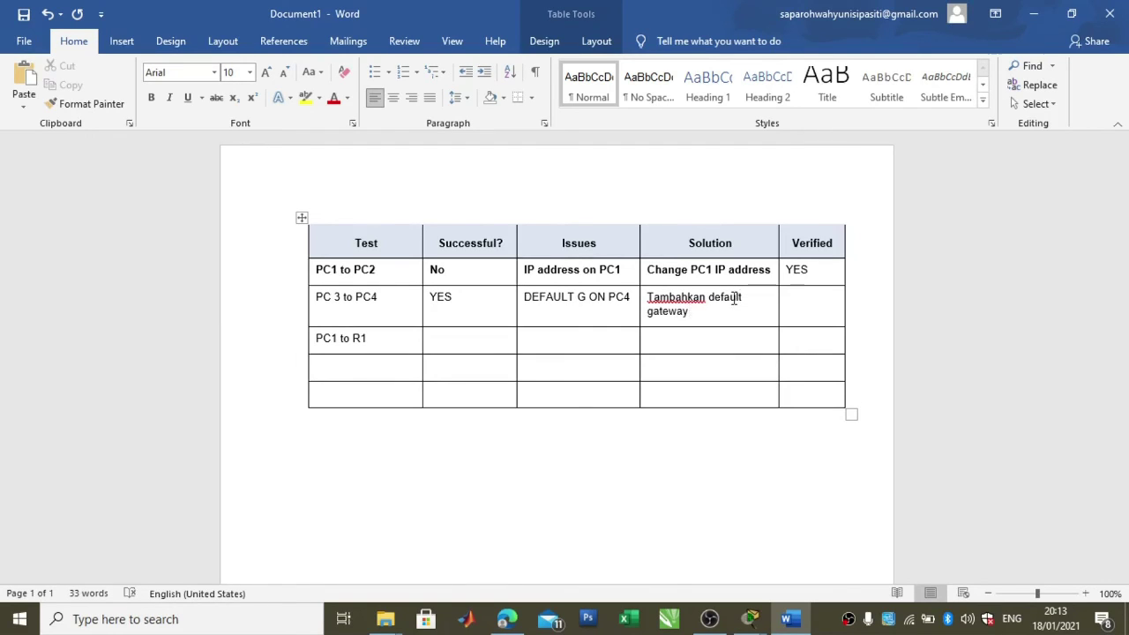
type(" pc4")
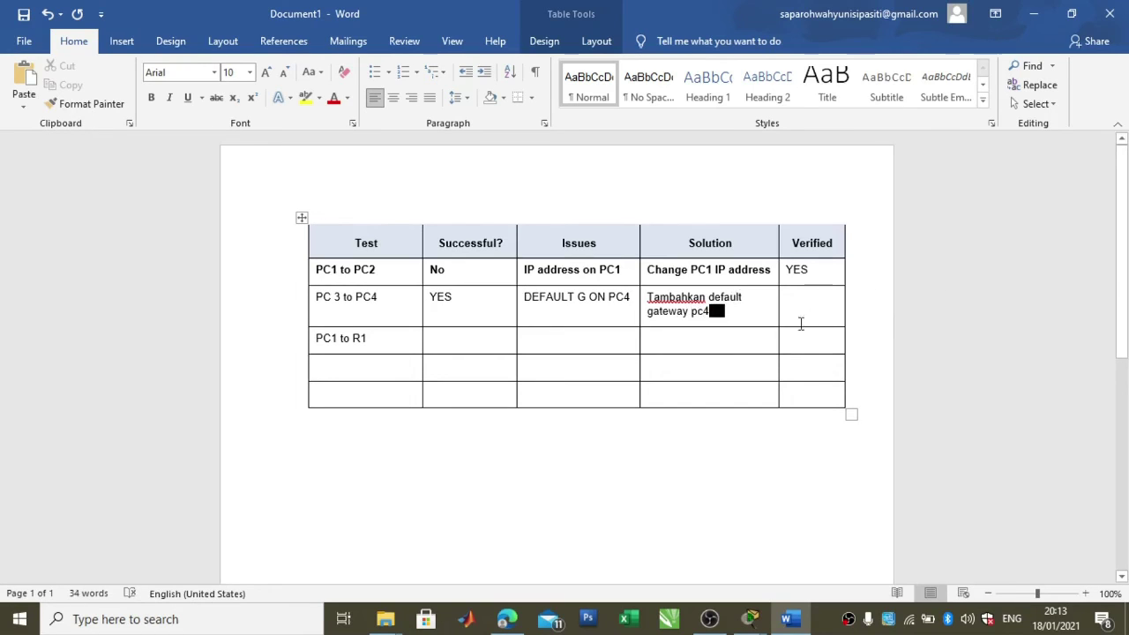
Mark the PC 3 to PC4 test as verified with YES
left_click(786, 323)
type("esy")
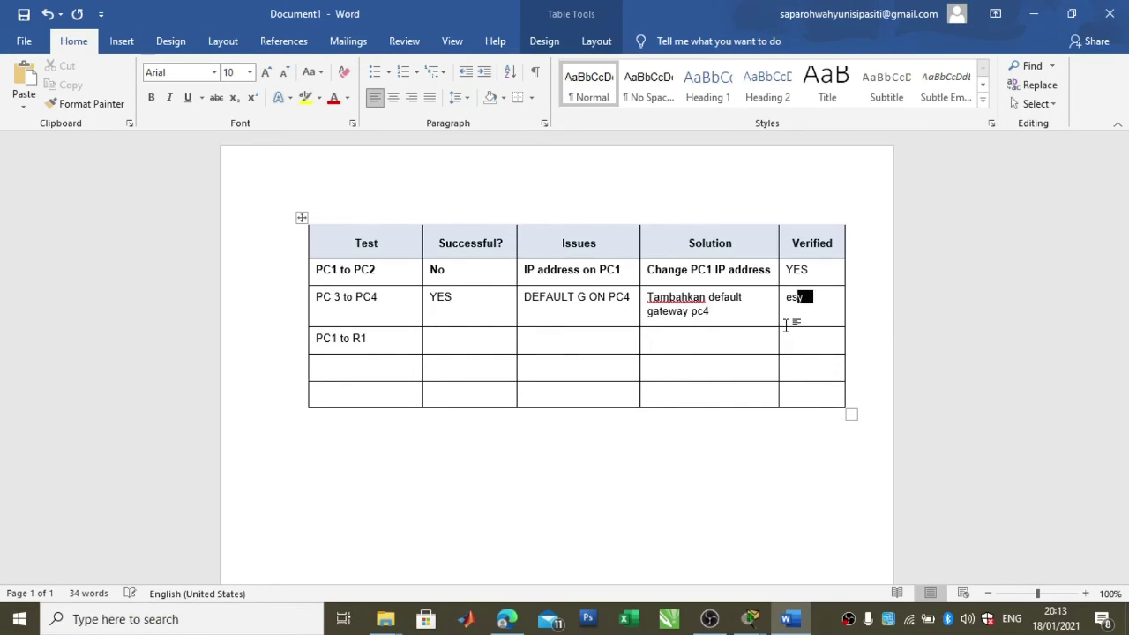
key("BackSpace")
key("BackSpace")
key("BackSpace")
type("y")
key("Right")
key("BackSpace")
type("YES")
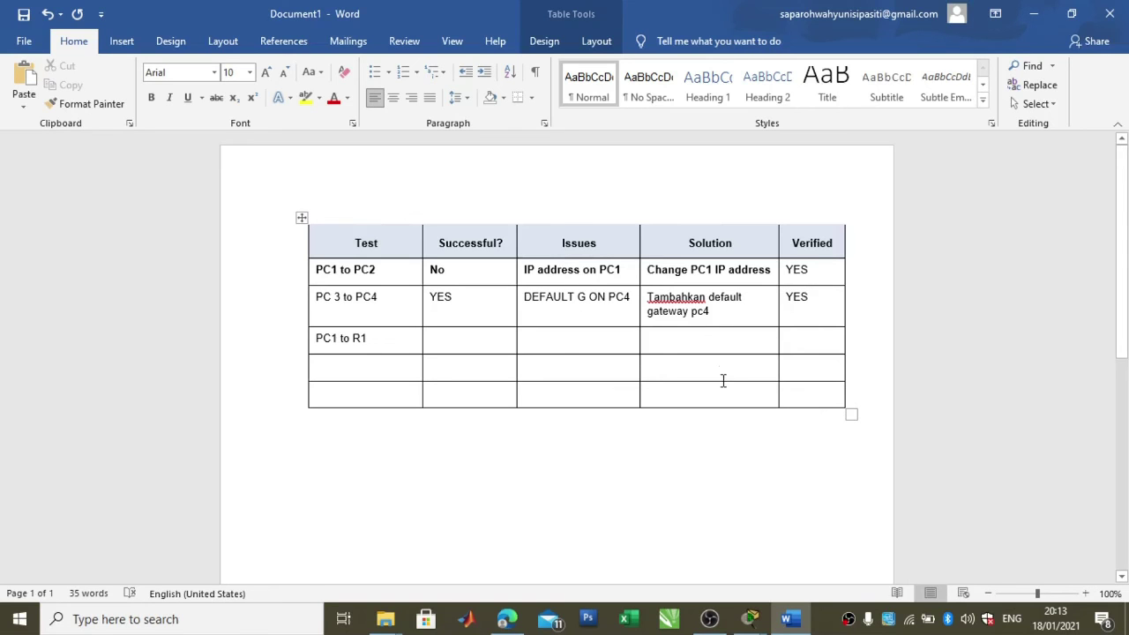
Return to Packet Tracer, open switch S1's command line beside the activity instructions, and exit global configuration mode
left_click(1033, 15)
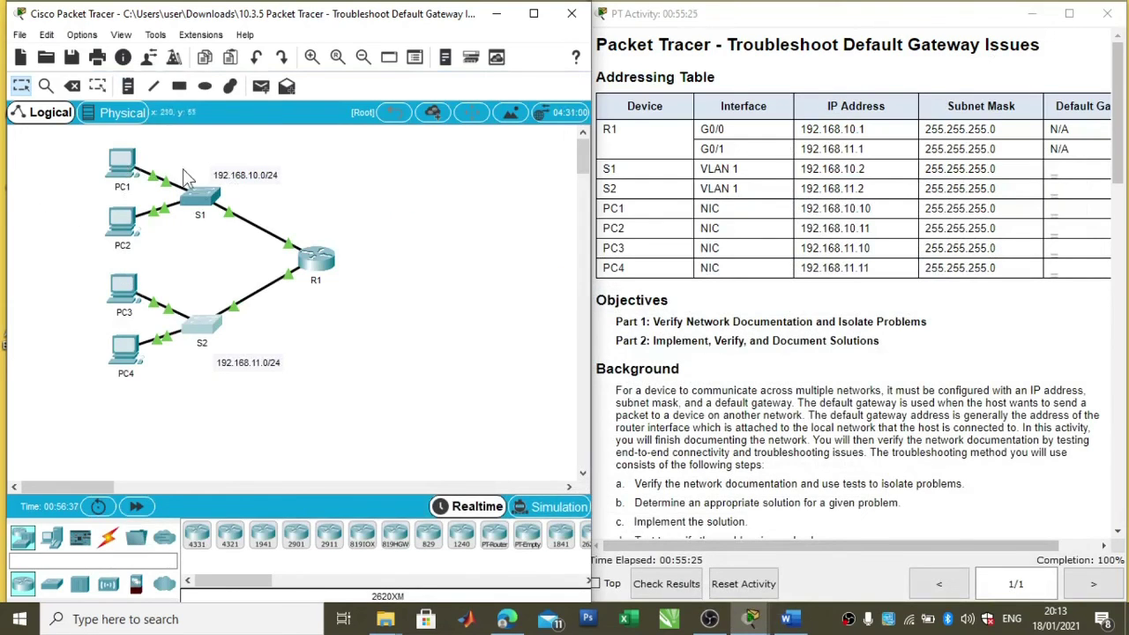
left_click(201, 197)
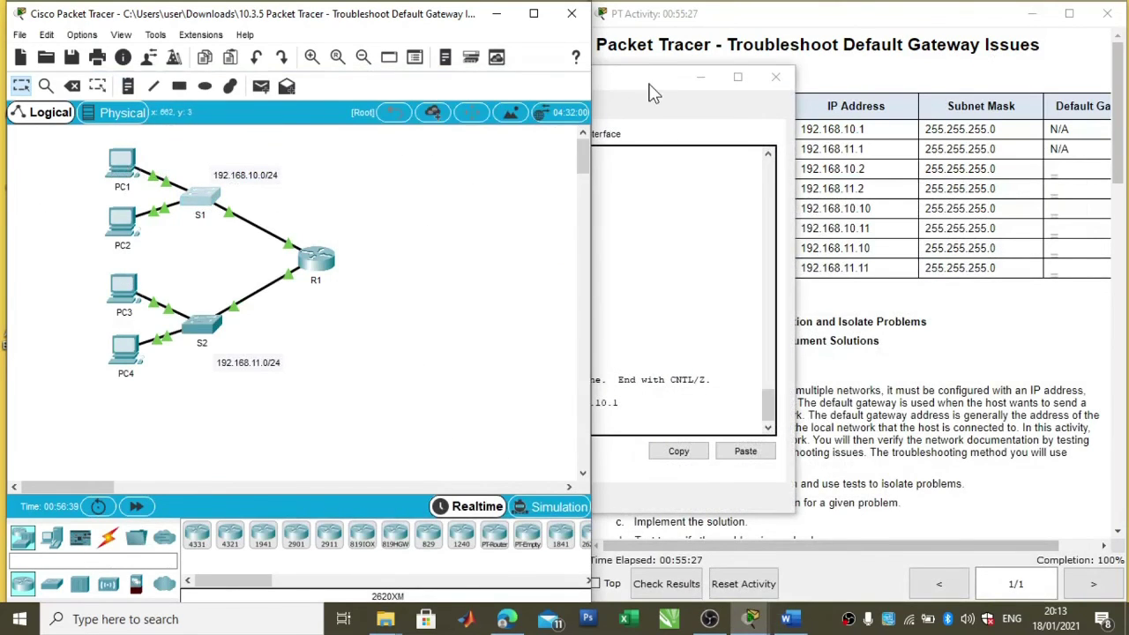
left_click_drag(653, 92, 454, 93)
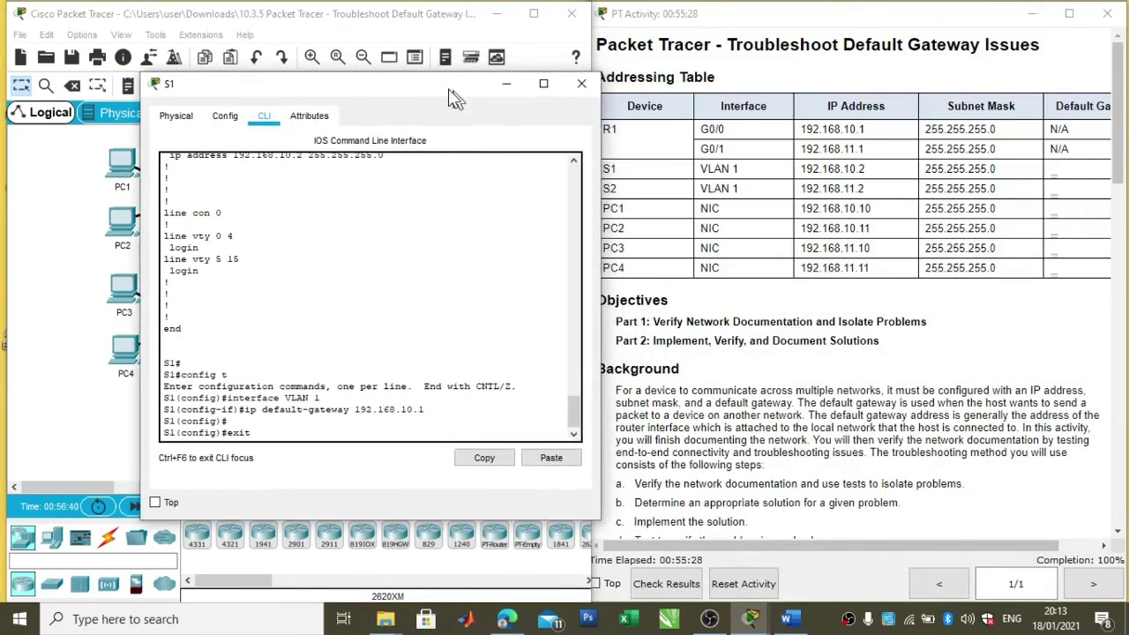
left_click(297, 430)
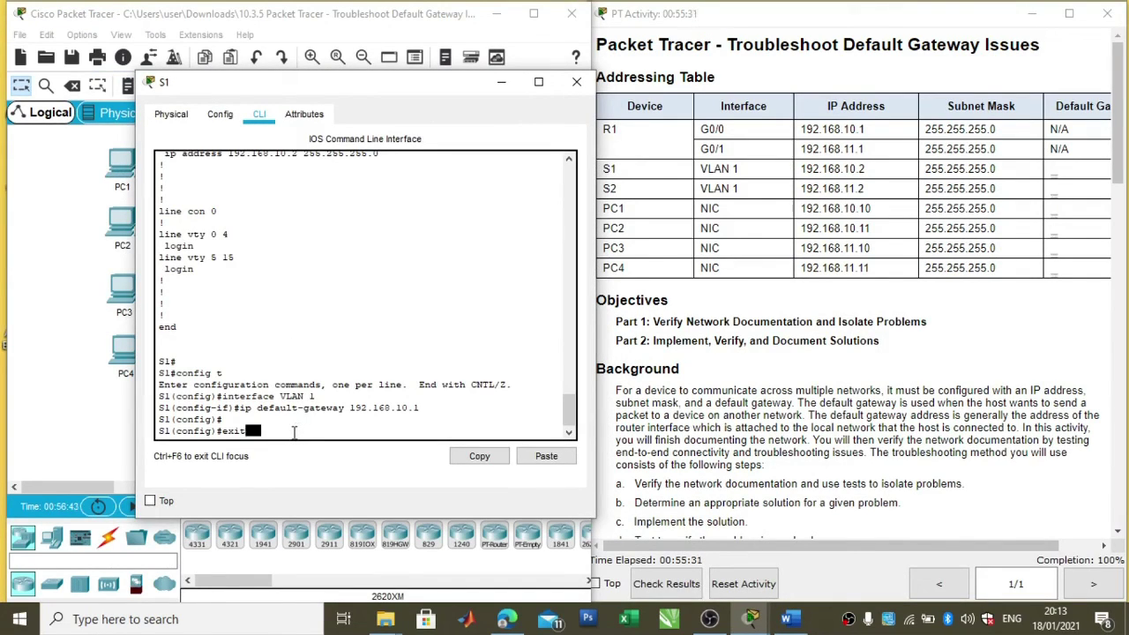
key("BackSpace")
key("BackSpace")
type("eXIT")
key("Return")
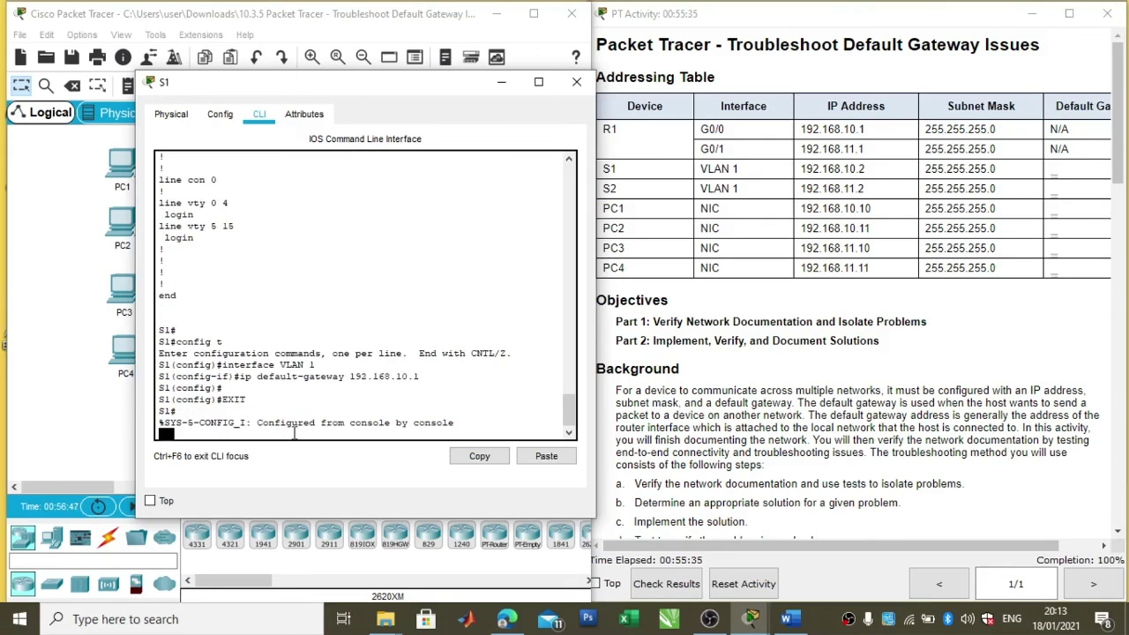
key("Return")
Ping S2 at 192.168.11.2 from switch S1 twice to test connectivity between the two networks
type("PIN")
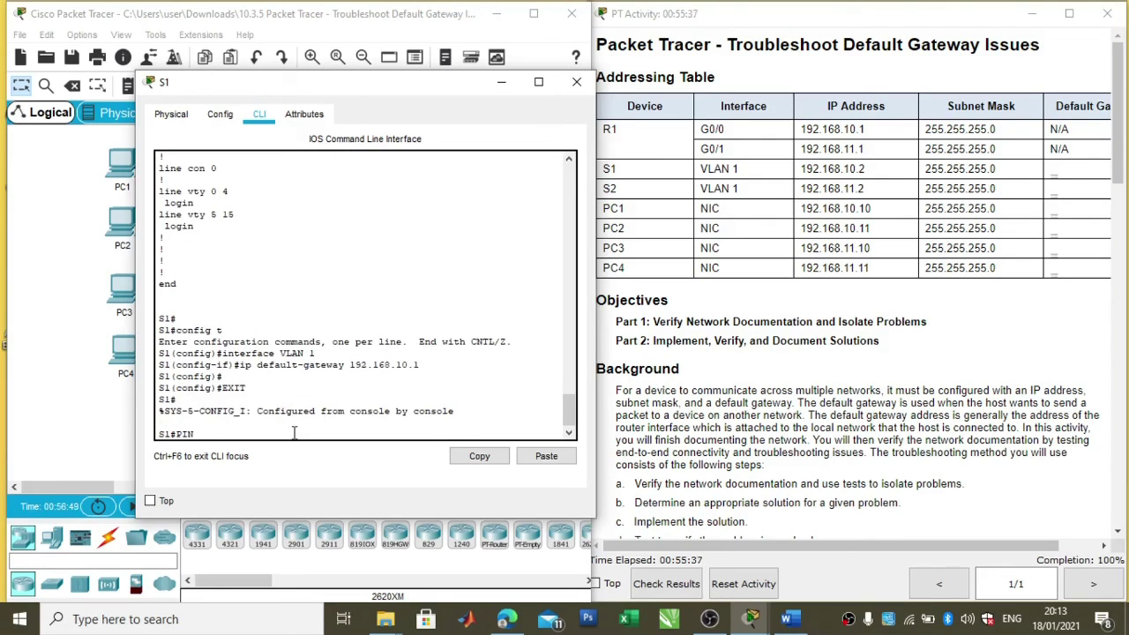
type("I")
key("BackSpace")
key("BackSpace")
type("ping 192.168.11.2")
key("Return")
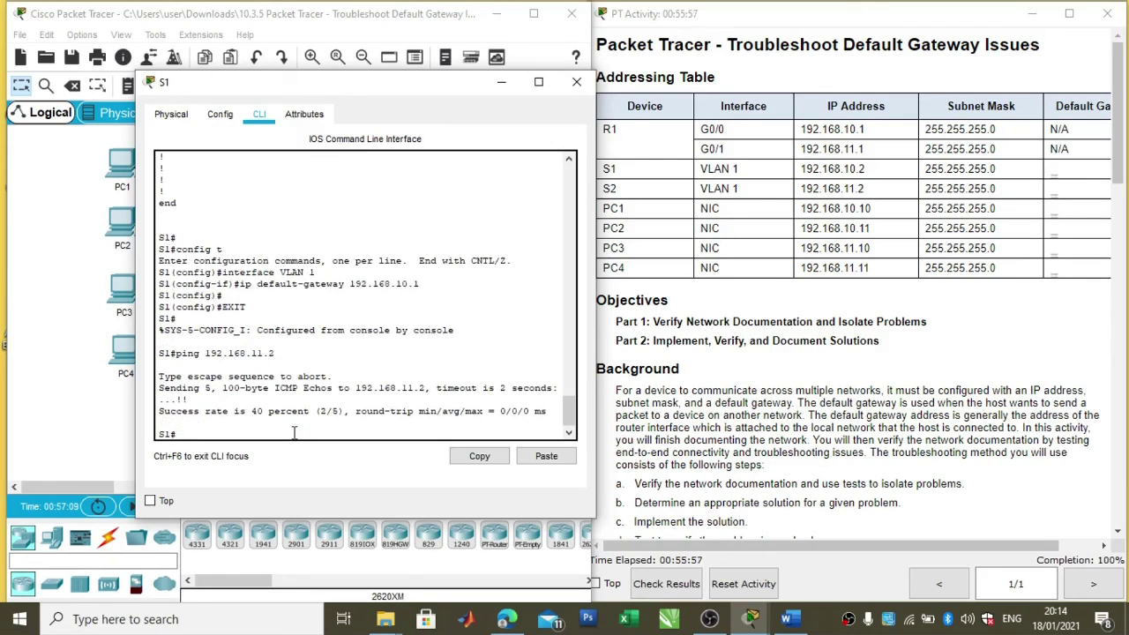
key("Up")
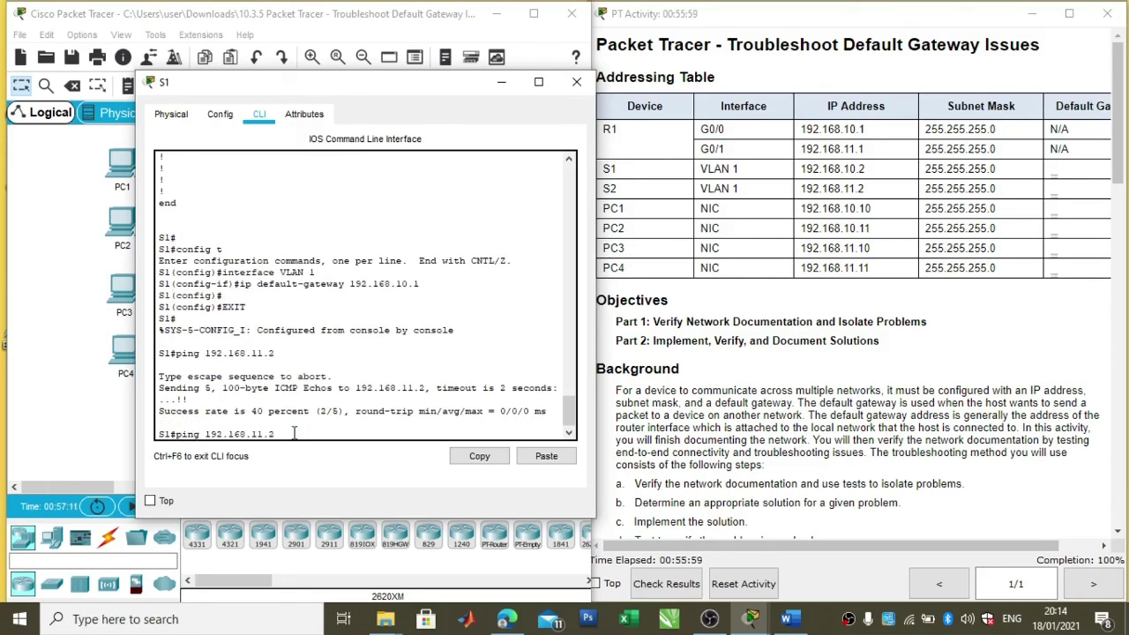
key("Return")
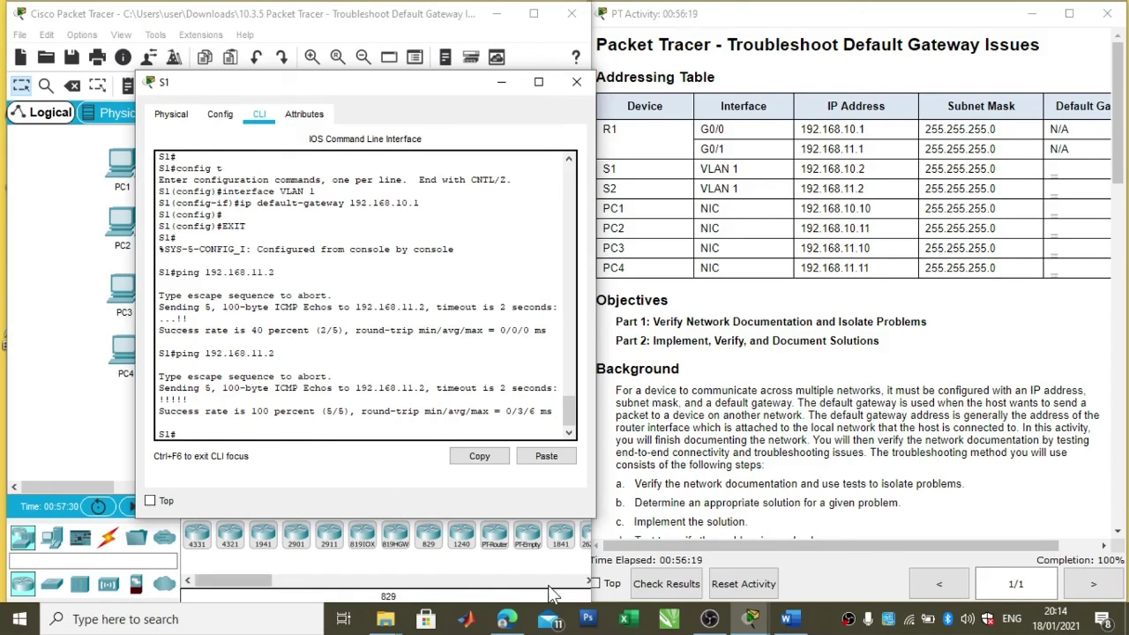
Switch to OBS, maximize its window, and turn on the visibility of the Video Capture Device source
left_click(711, 618)
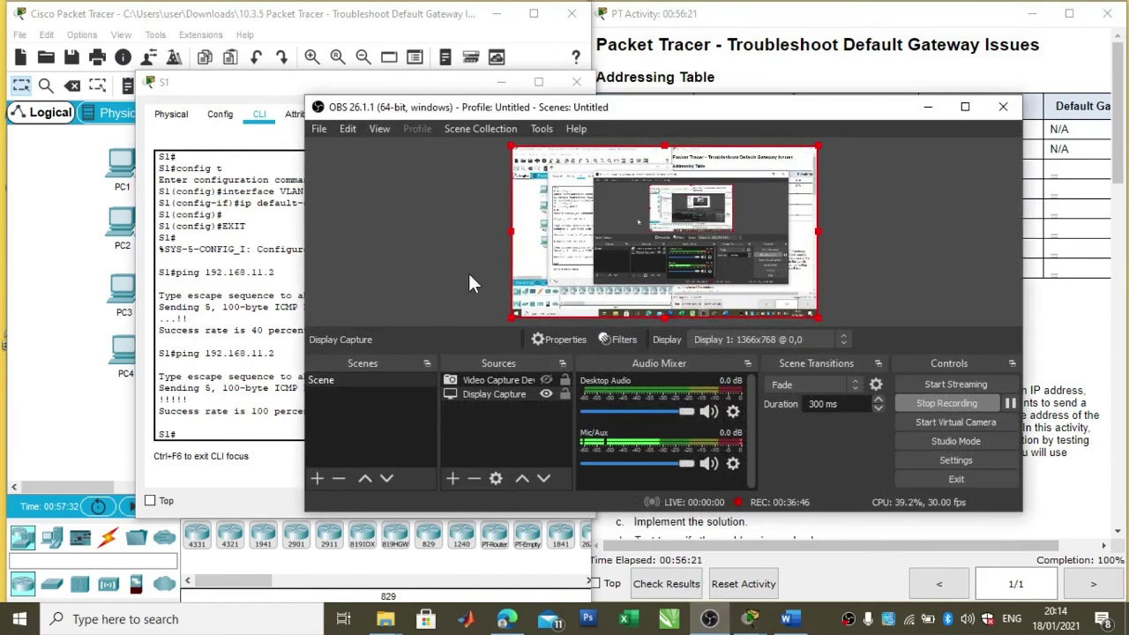
left_click(961, 106)
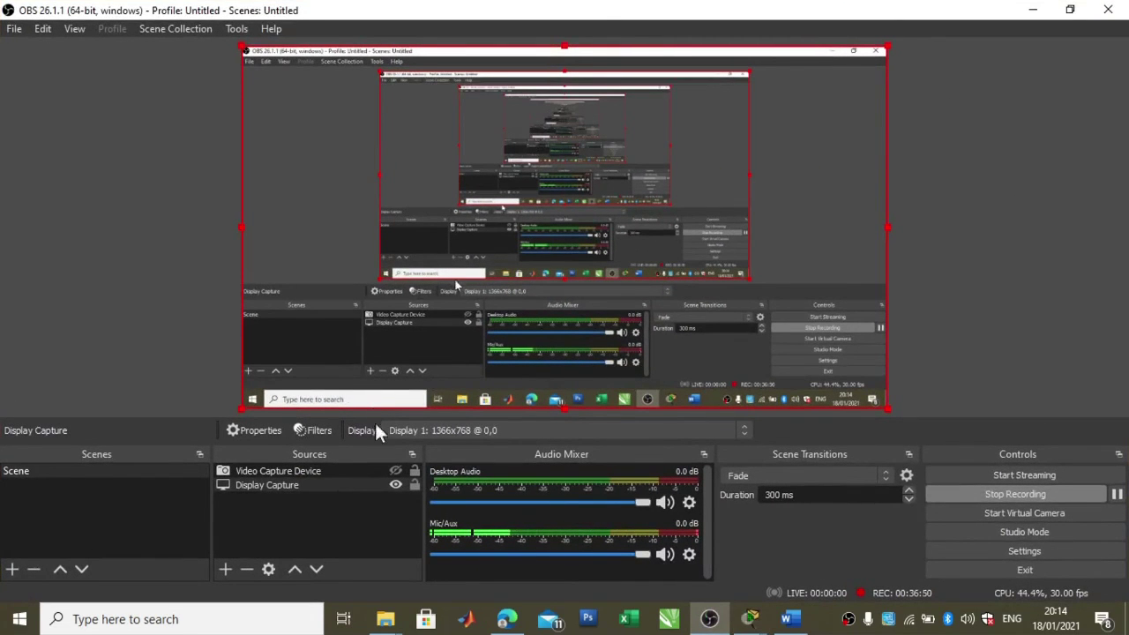
left_click(395, 470)
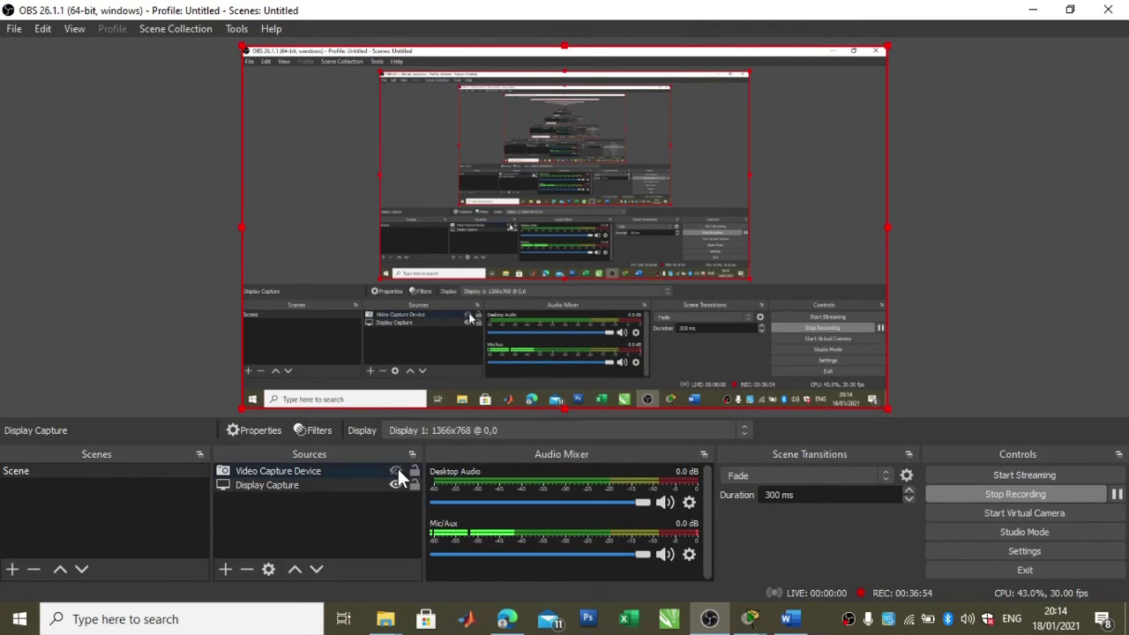